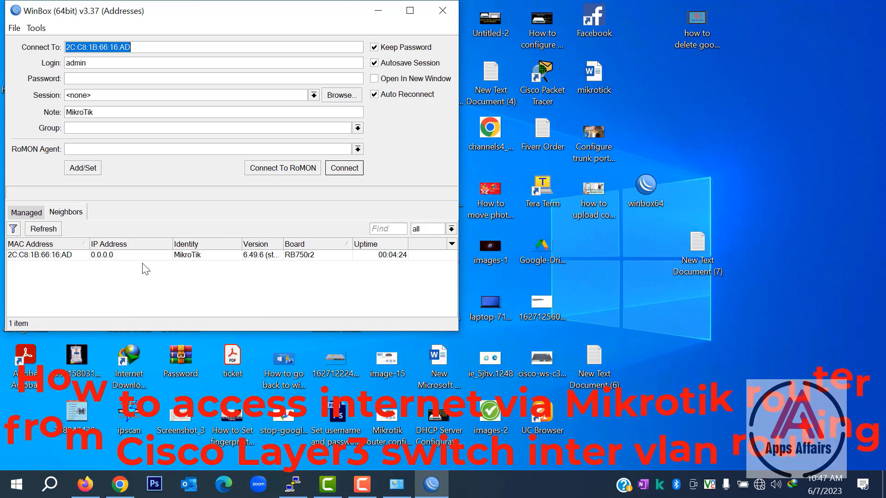
# Connect to the discovered MikroTik neighbor and dismiss the password change request in a maximized session window.
pyautogui.click(100, 255)
pyautogui.click(344, 168)
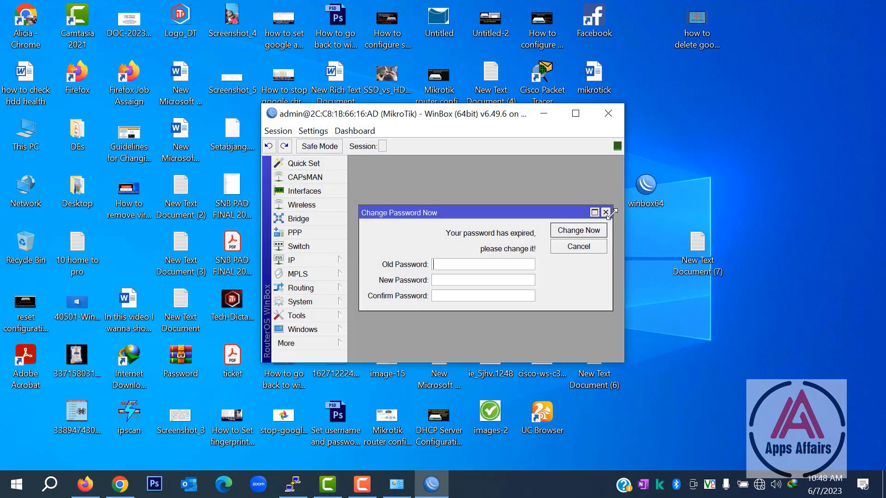
pyautogui.click(606, 212)
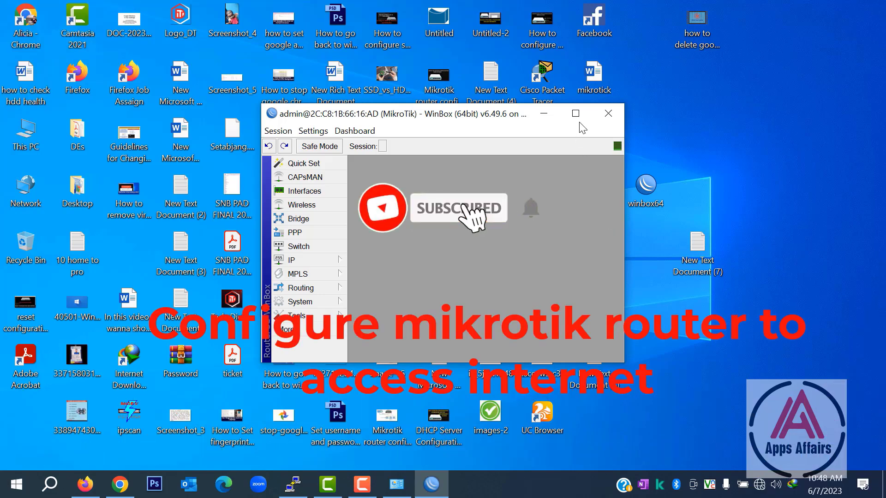
pyautogui.click(576, 114)
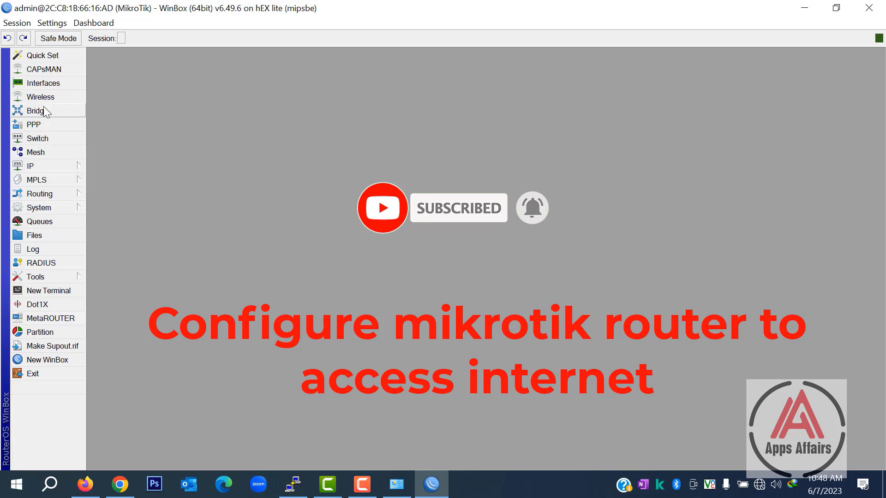
# Rename the ether1 interface as ether1-ISP.
pyautogui.click(58, 86)
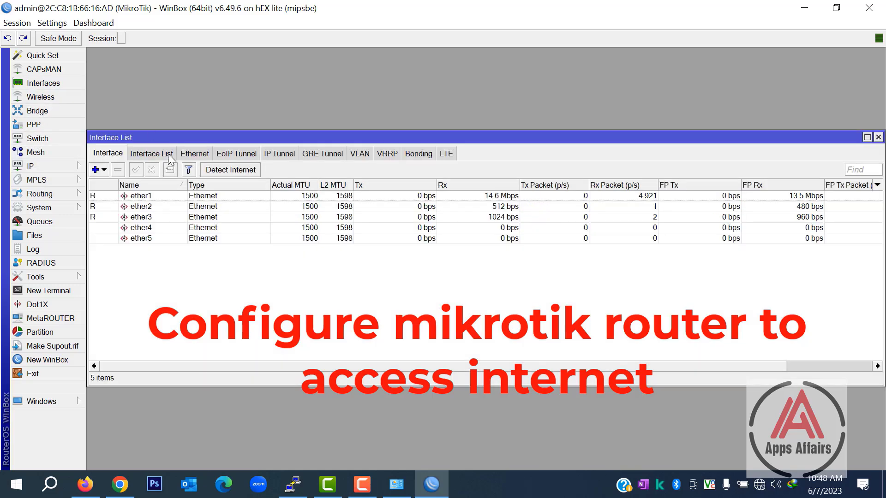
pyautogui.doubleClick(146, 196)
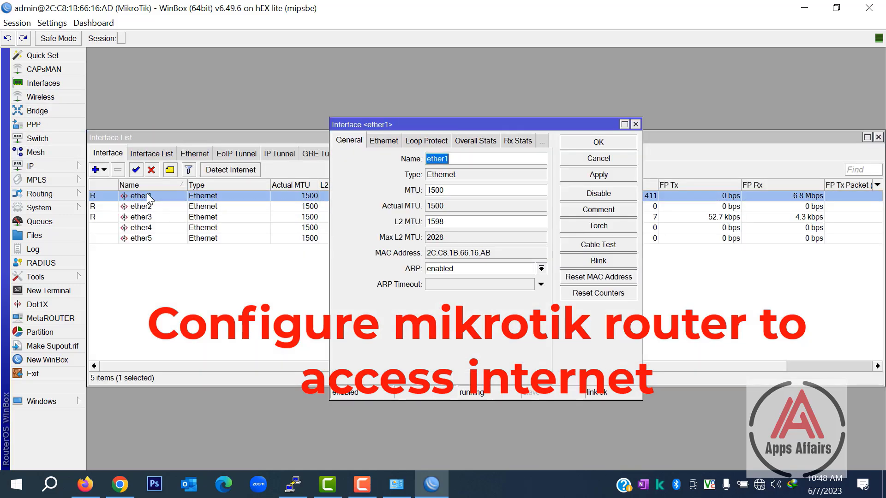
pyautogui.click(464, 161)
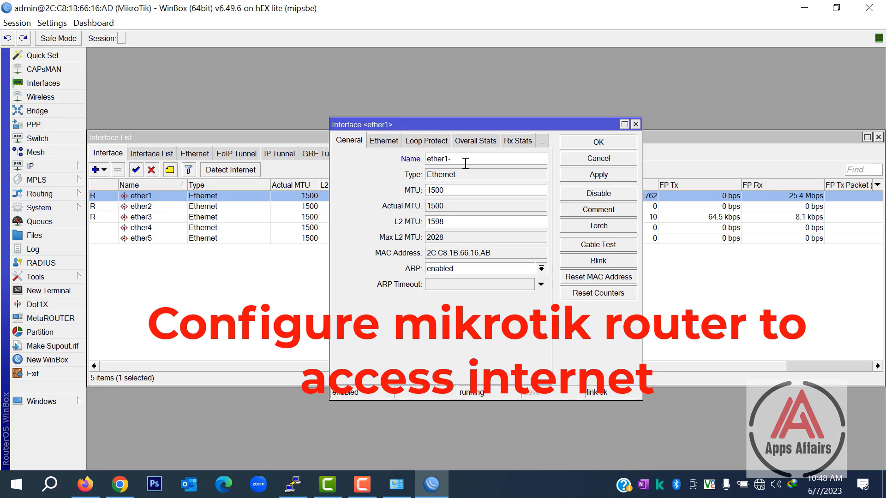
pyautogui.write('-ISP')
pyautogui.click(612, 177)
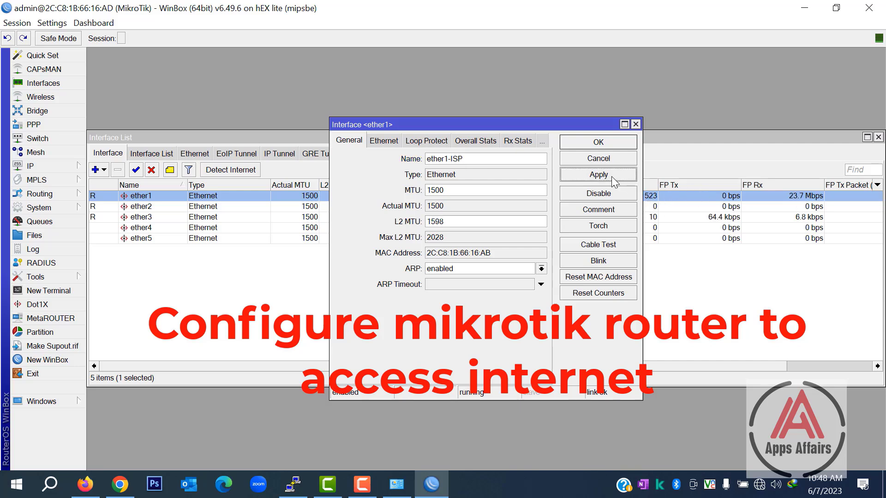
pyautogui.click(598, 143)
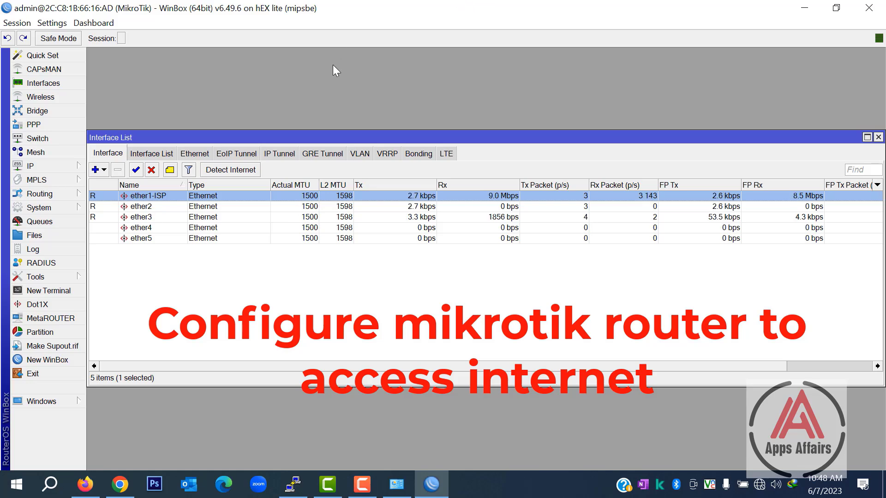
# Rename the ether2 interface as ether2-Office VLAN.
pyautogui.doubleClick(146, 209)
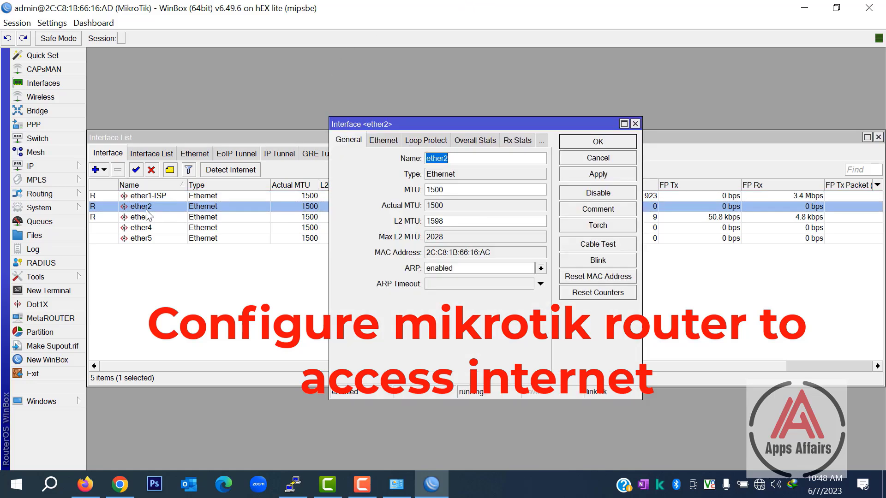
pyautogui.click(469, 157)
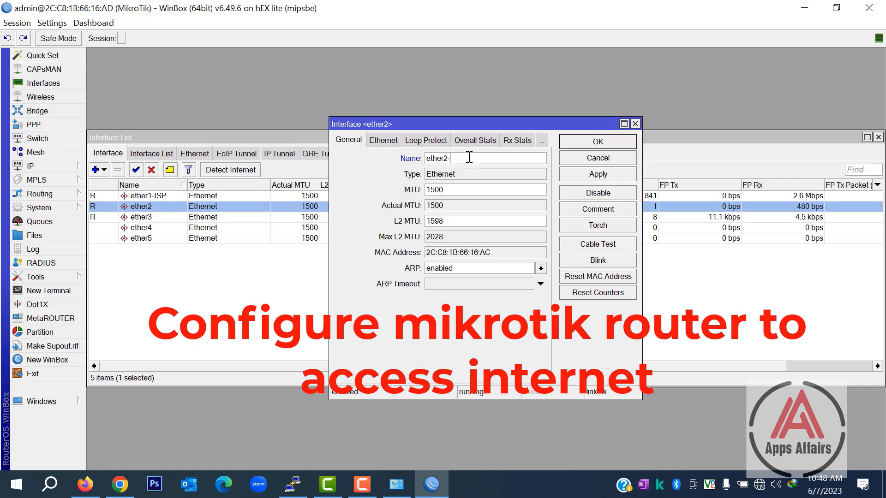
pyautogui.write('OFF')
pyautogui.press('BackSpace')
pyautogui.write('ffice')
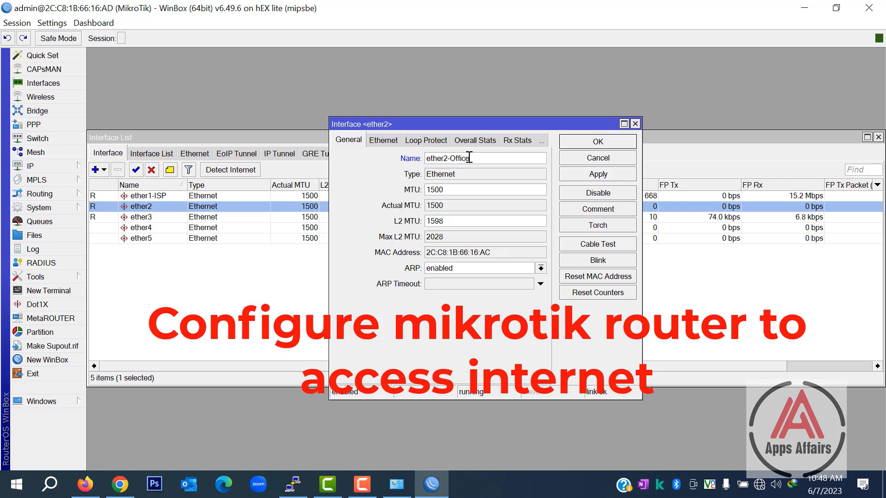
pyautogui.write(' VLAN')
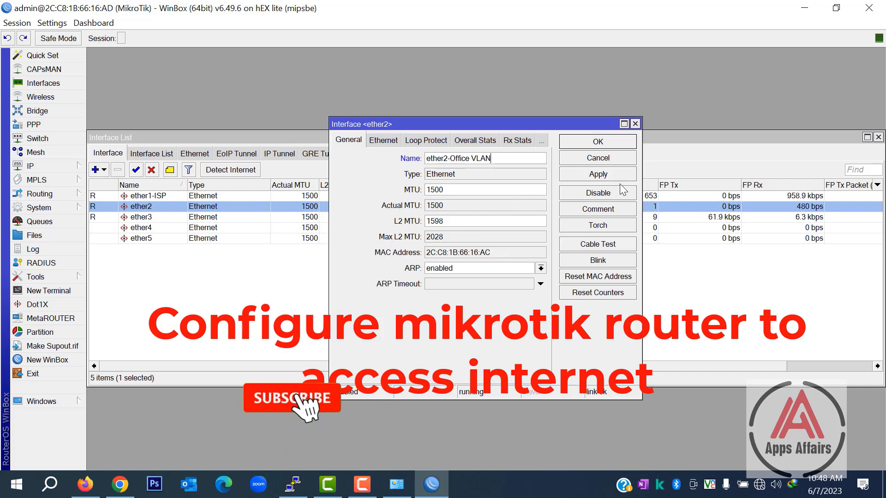
pyautogui.click(588, 145)
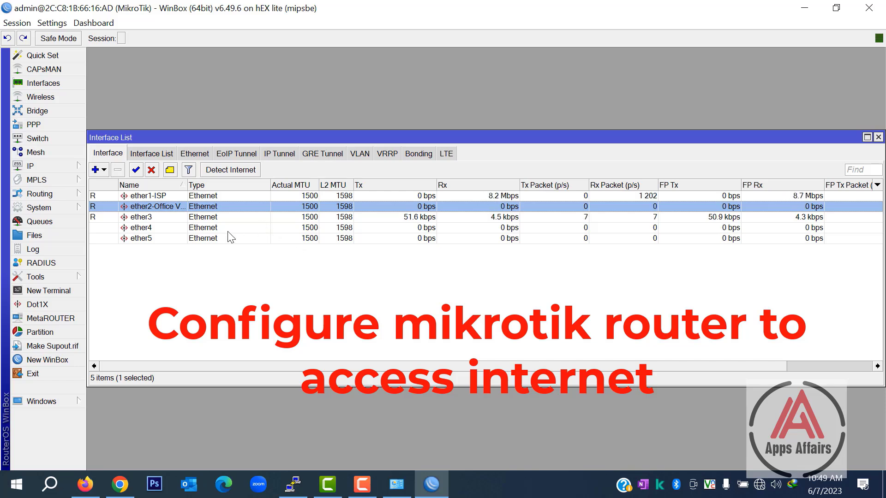
# Rename the ether3 interface as ether3-Admin PC.
pyautogui.doubleClick(146, 217)
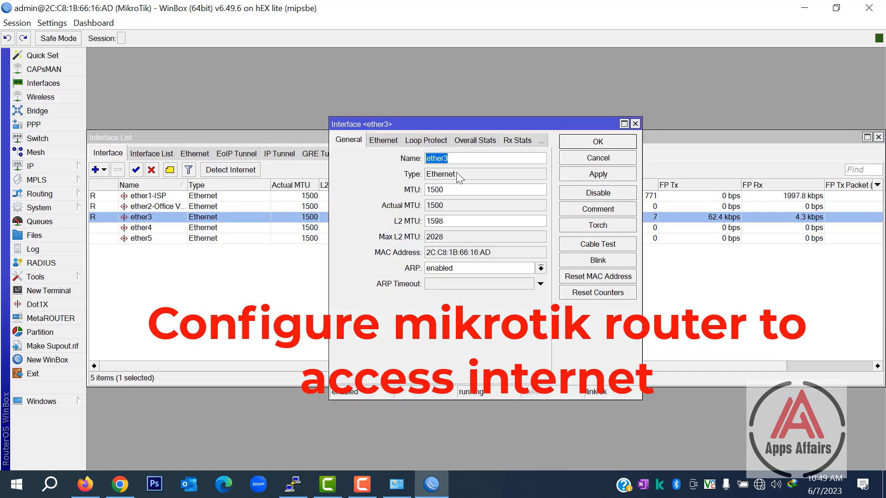
pyautogui.click(465, 159)
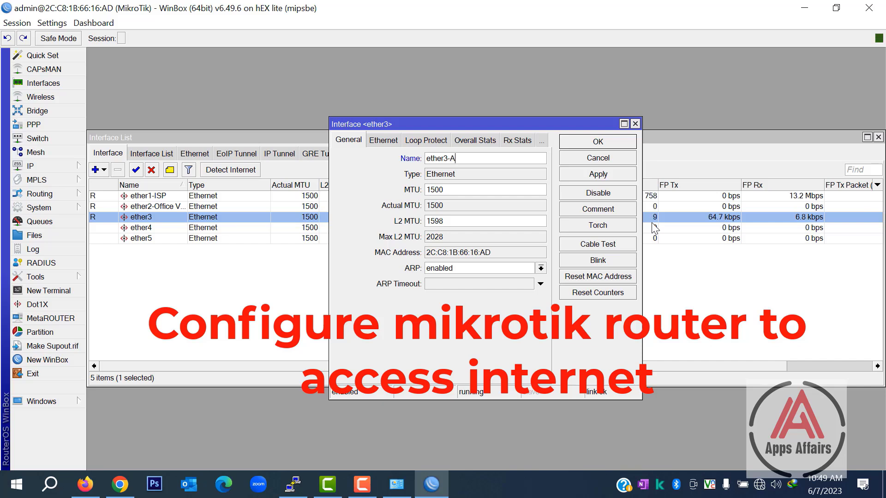
pyautogui.write('D')
pyautogui.press('BackSpace')
pyautogui.write('dmin PC')
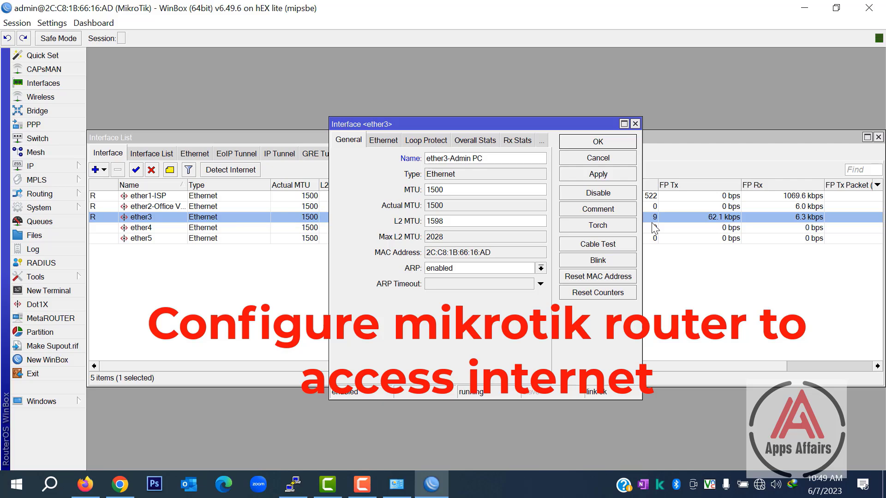
pyautogui.click(611, 178)
pyautogui.click(597, 145)
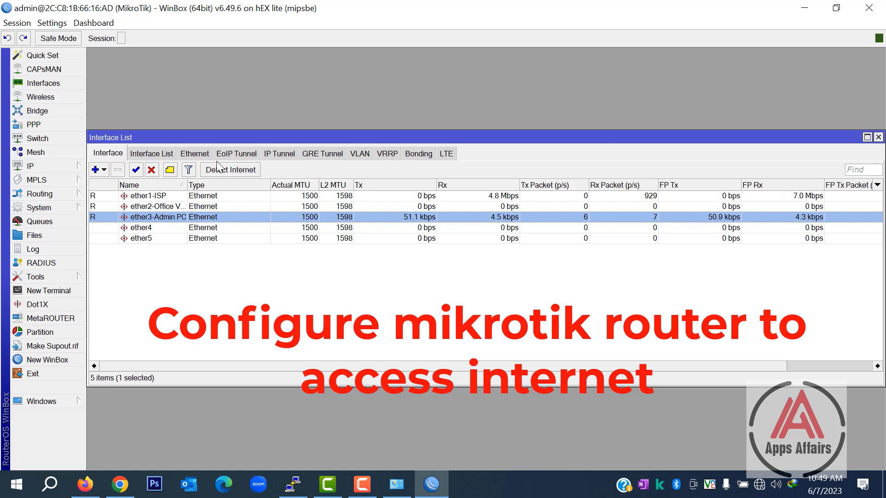
# Add the IP address 172.16.10.10/16 to the ether1-ISP interface.
pyautogui.click(31, 167)
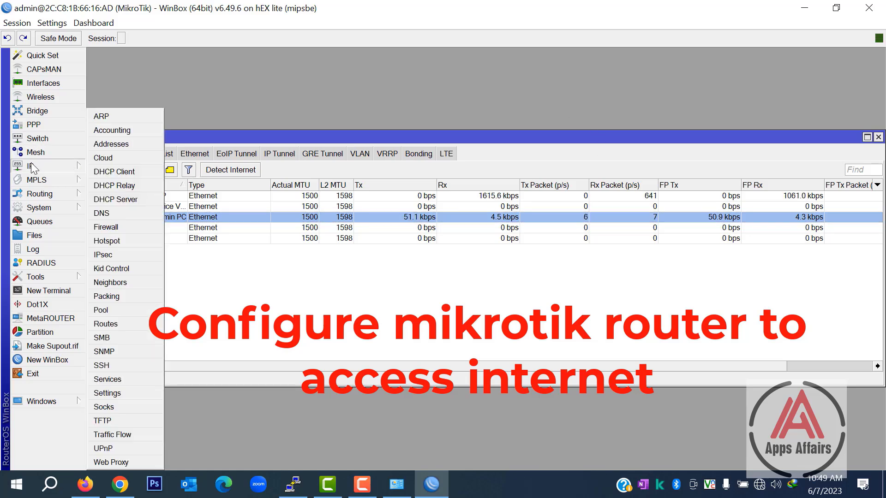
pyautogui.click(119, 144)
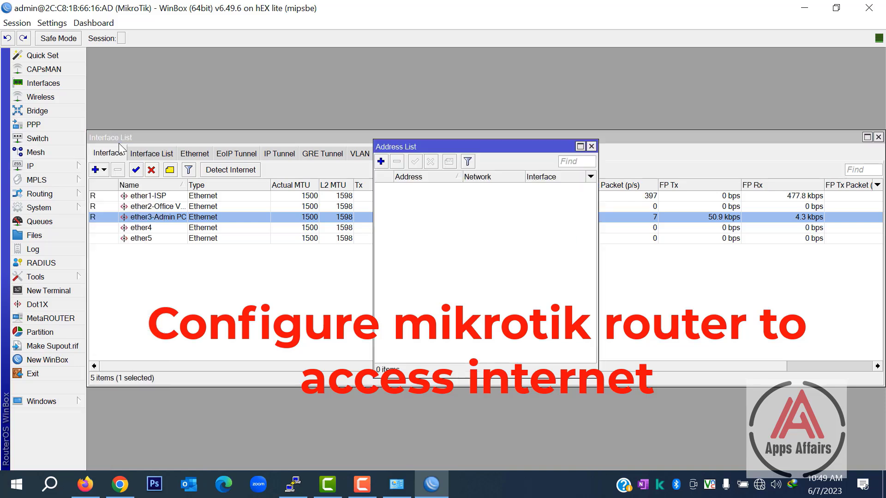
pyautogui.click(381, 161)
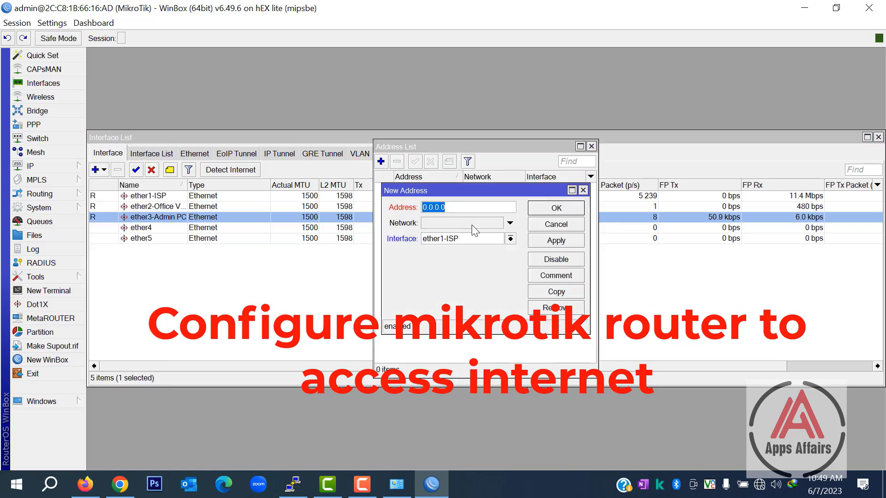
pyautogui.write('172')
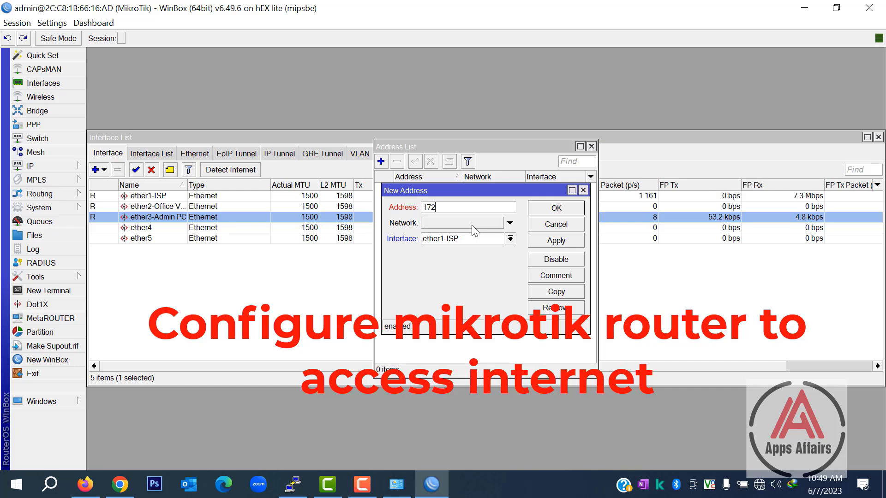
pyautogui.write('.16.10.10')
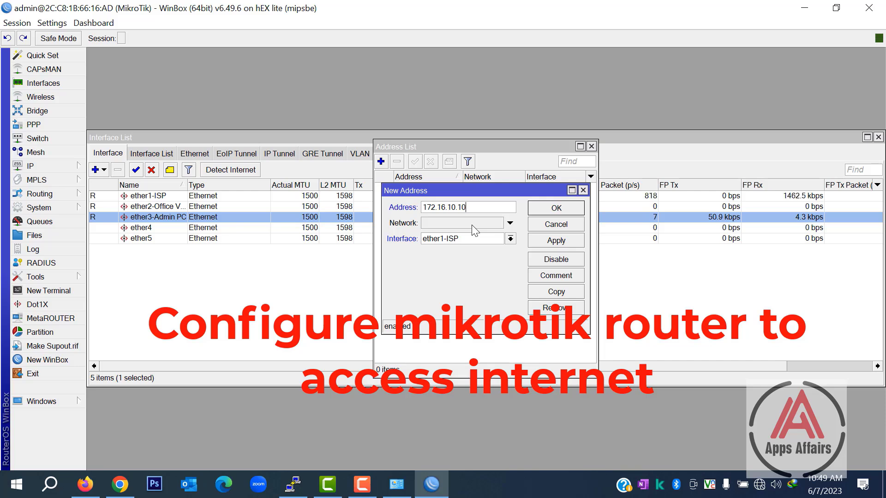
pyautogui.write('/16')
pyautogui.click(566, 240)
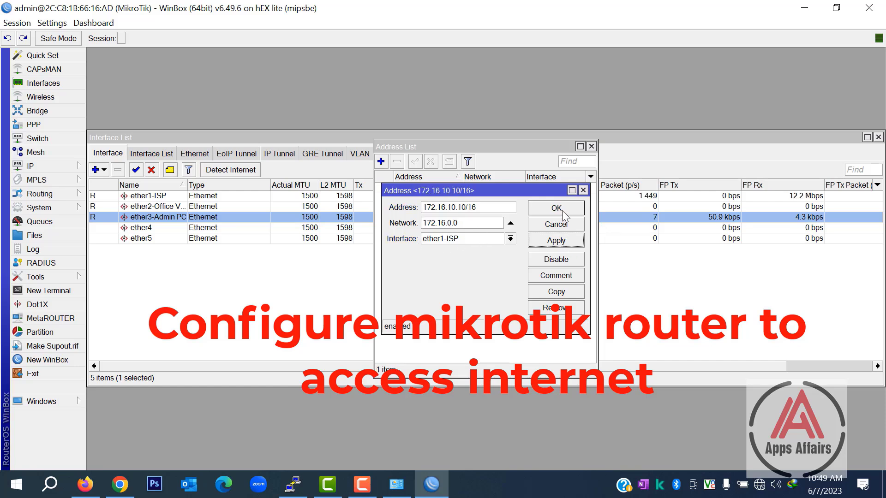
pyautogui.click(556, 208)
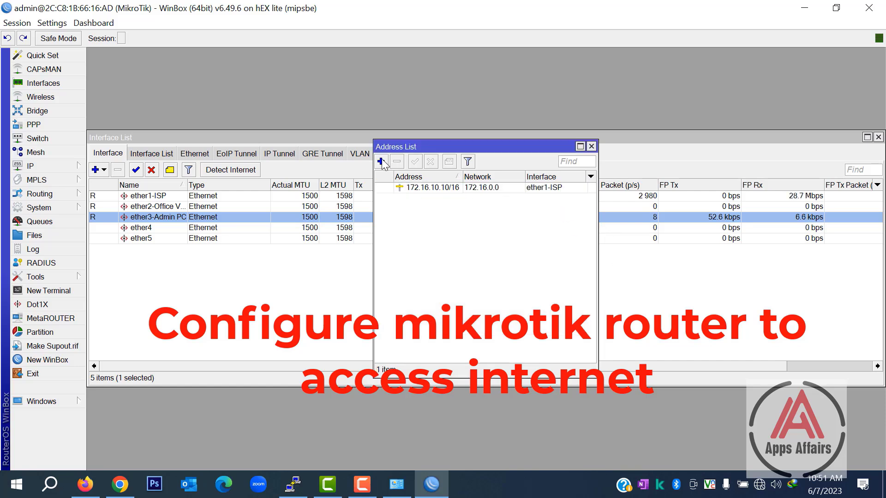
# Add the IP address 10.10.10.1/30 to the ether2-Office VLAN interface and close the address list.
pyautogui.click(381, 162)
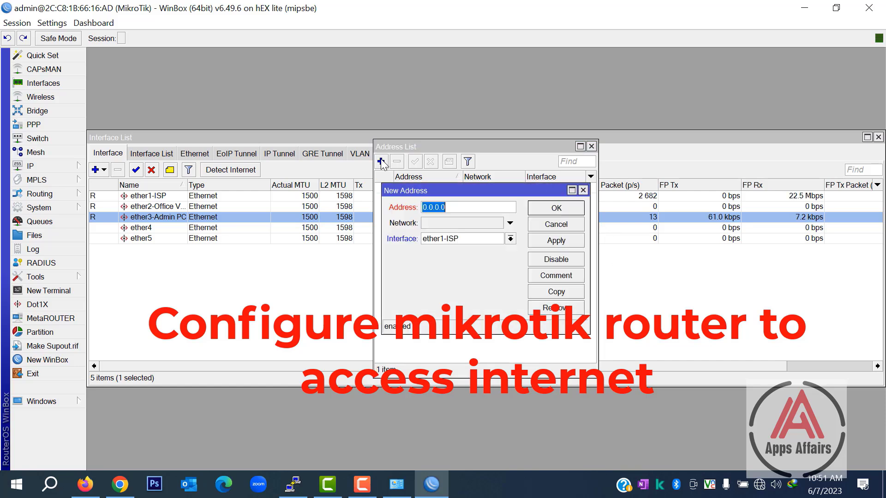
pyautogui.write('1')
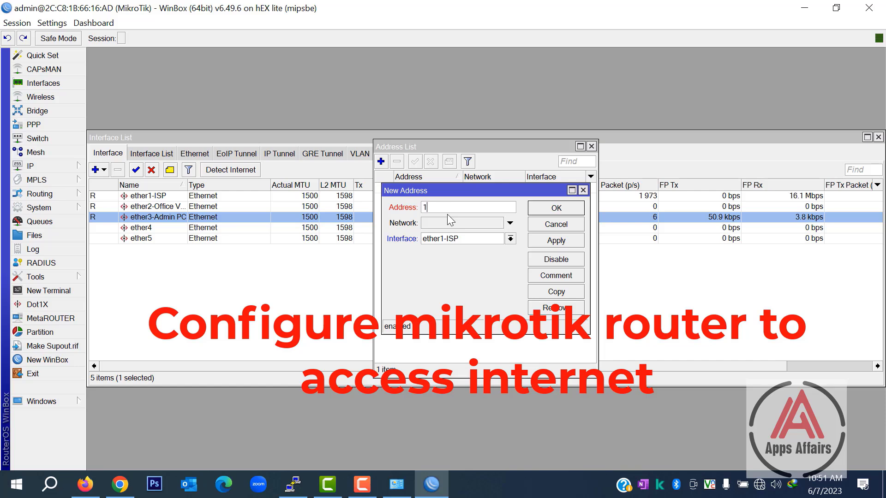
pyautogui.write('0.10.10.1/30')
pyautogui.click(510, 238)
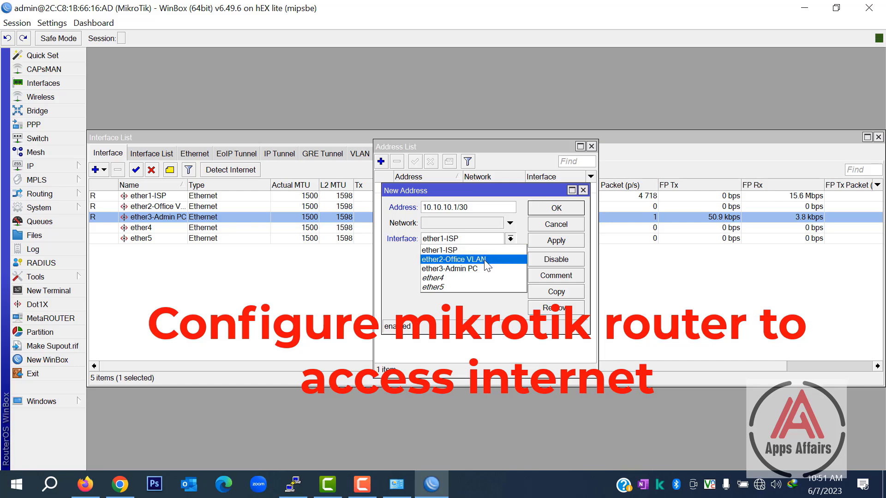
pyautogui.click(492, 255)
pyautogui.click(557, 241)
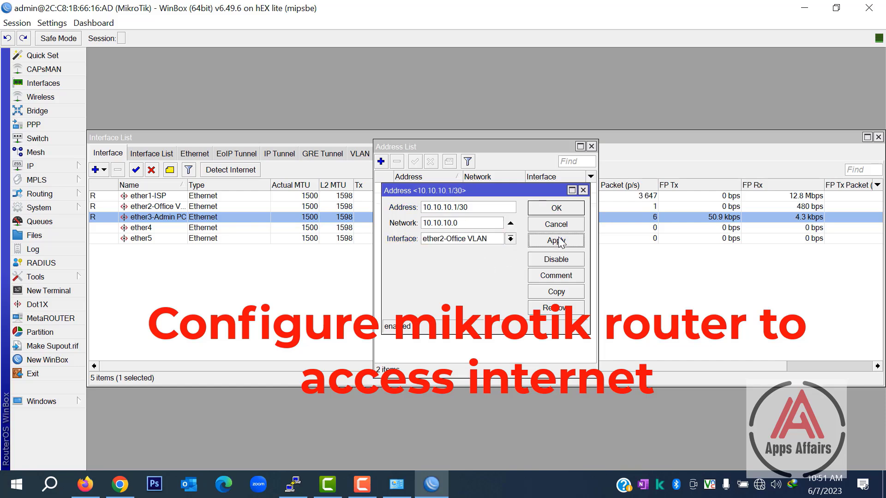
pyautogui.click(565, 212)
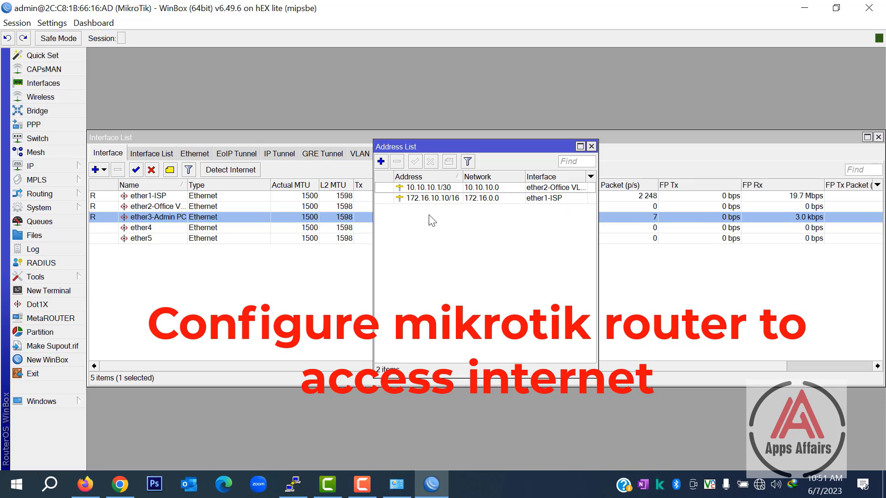
pyautogui.click(591, 146)
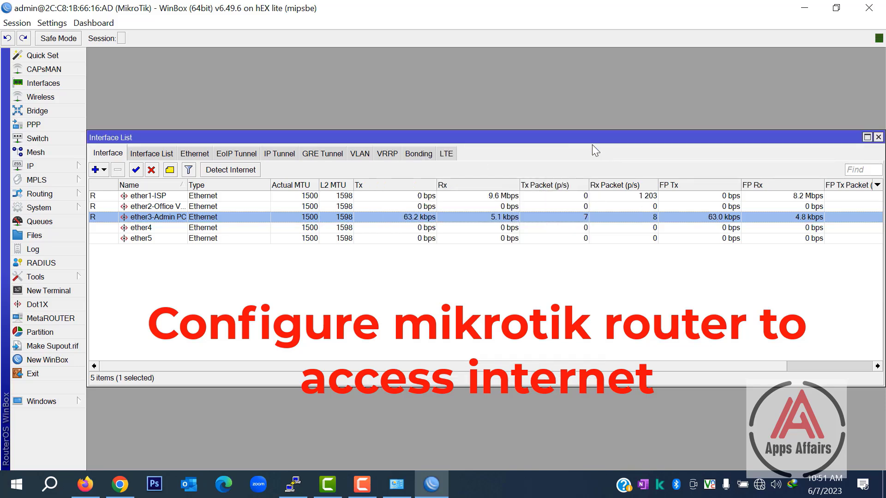
# Set the router's DNS servers to 123.200.0.254 and 8.8.8.8 and save the DNS settings.
pyautogui.click(40, 167)
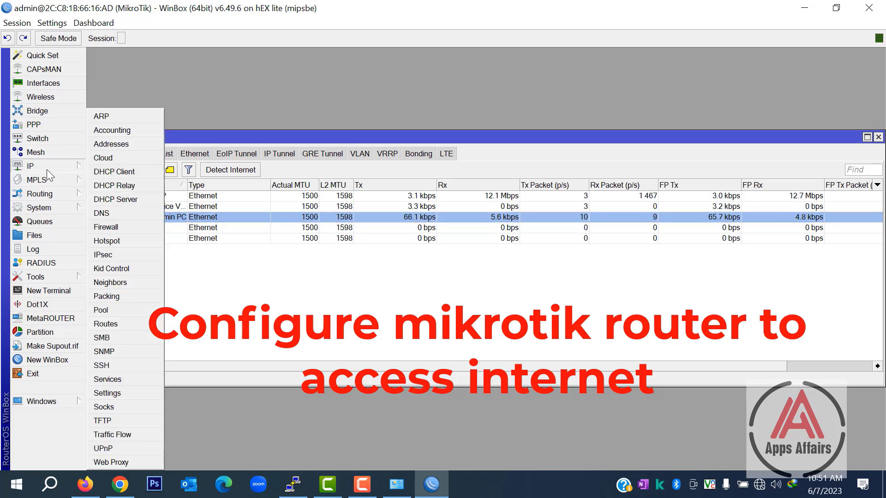
pyautogui.click(101, 213)
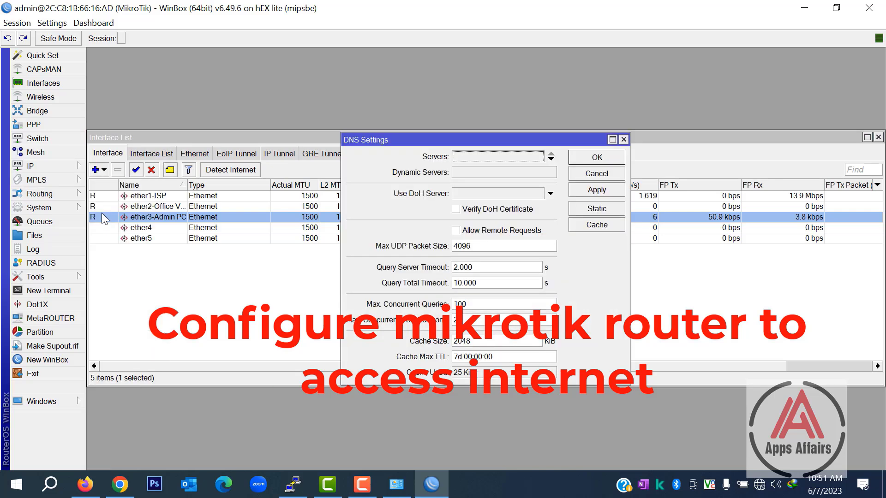
pyautogui.click(551, 158)
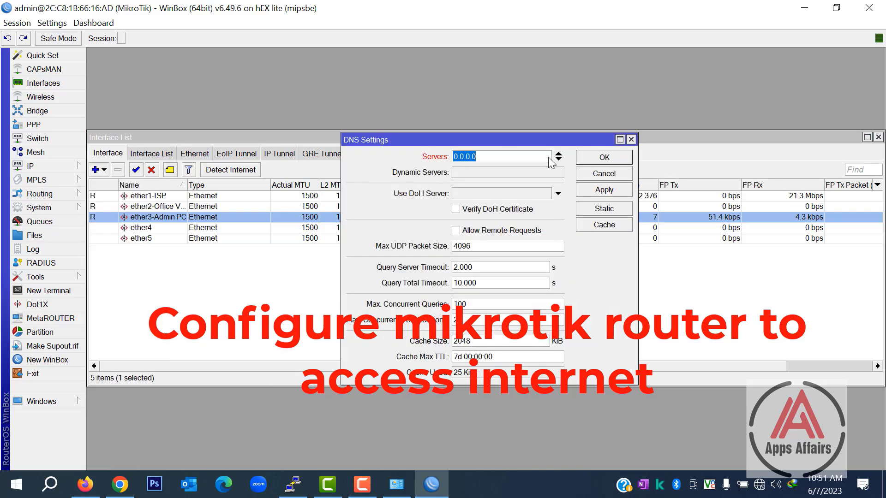
pyautogui.write('123.200.')
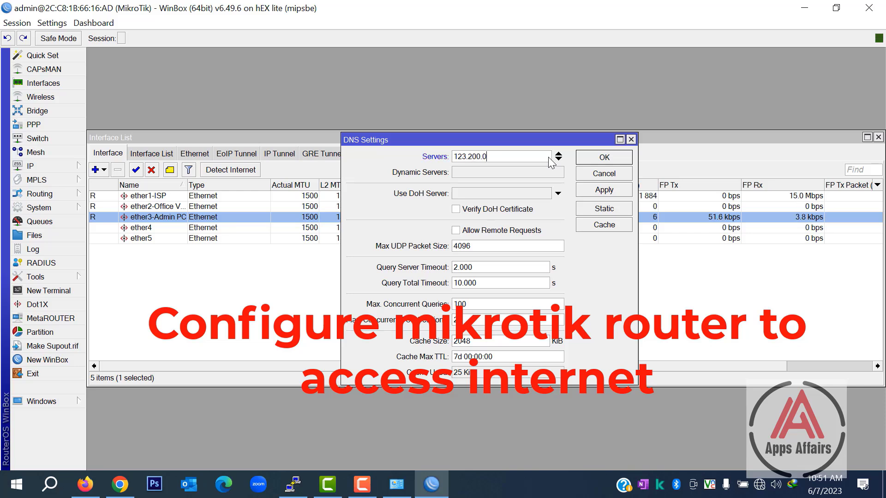
pyautogui.write('0.254')
pyautogui.click(558, 159)
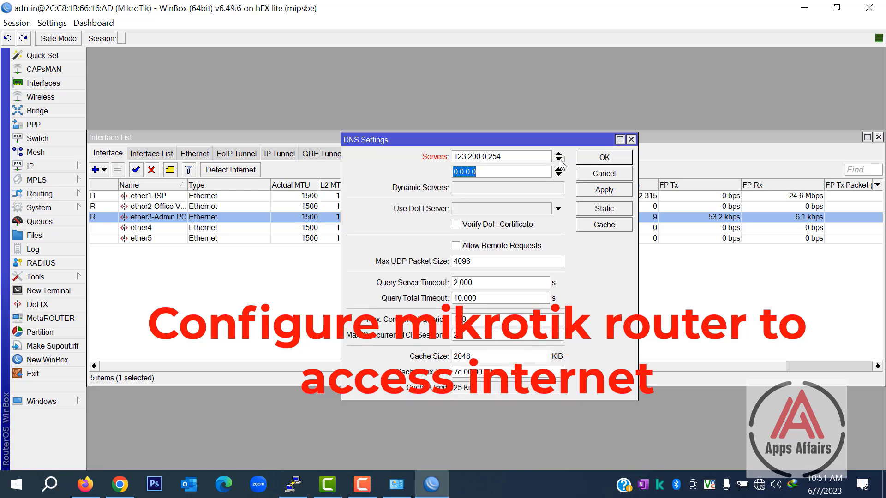
pyautogui.write('8.8.8.8')
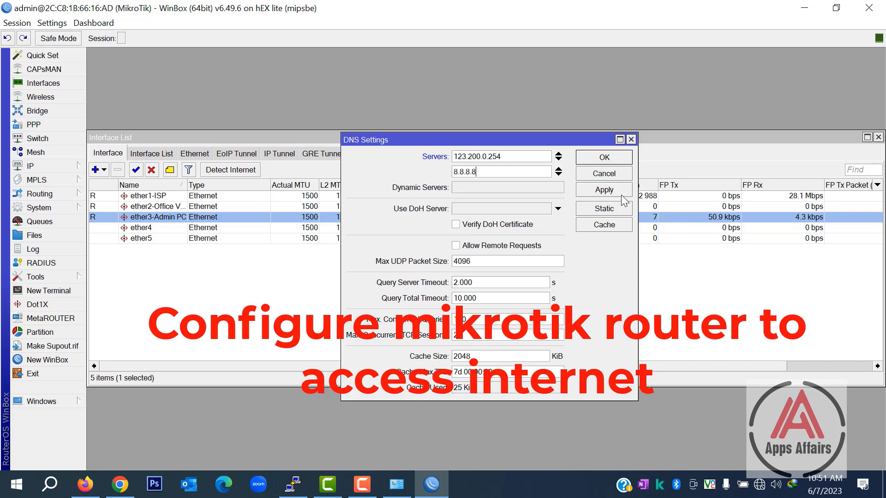
pyautogui.click(606, 190)
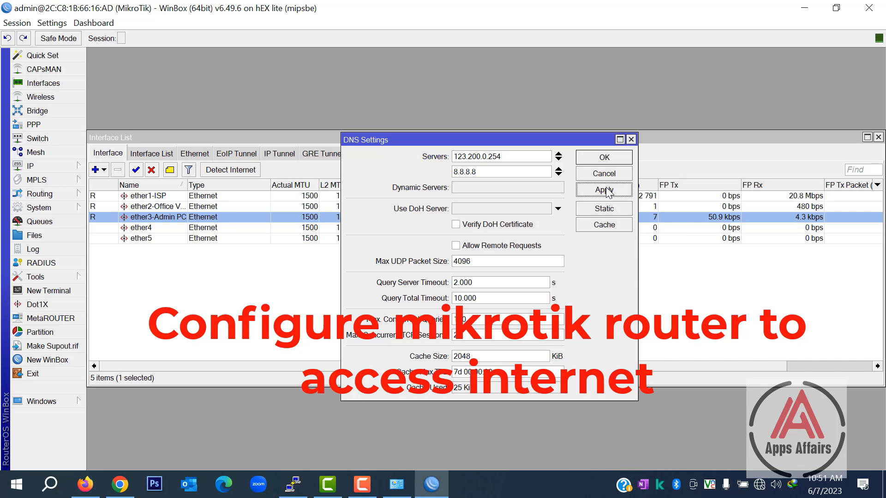
pyautogui.click(612, 158)
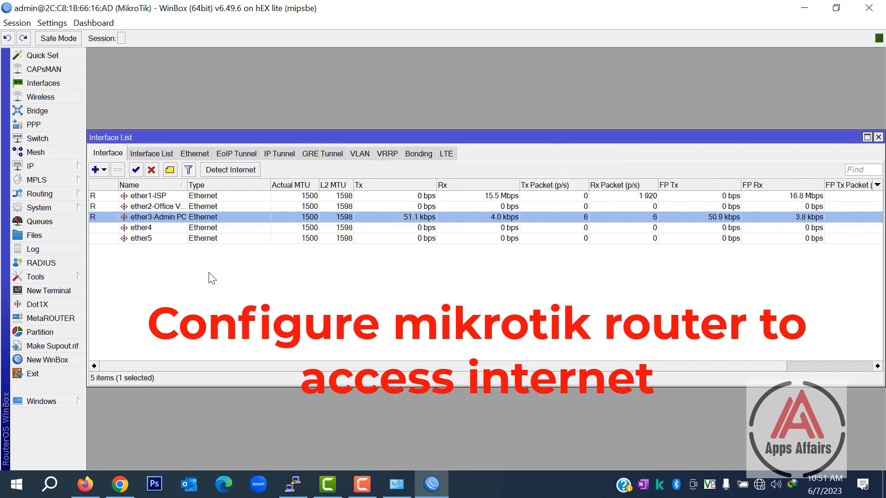
# Add a default route for 0.0.0.0/0 with gateway 172.16.1.1 and close the route list.
pyautogui.click(35, 167)
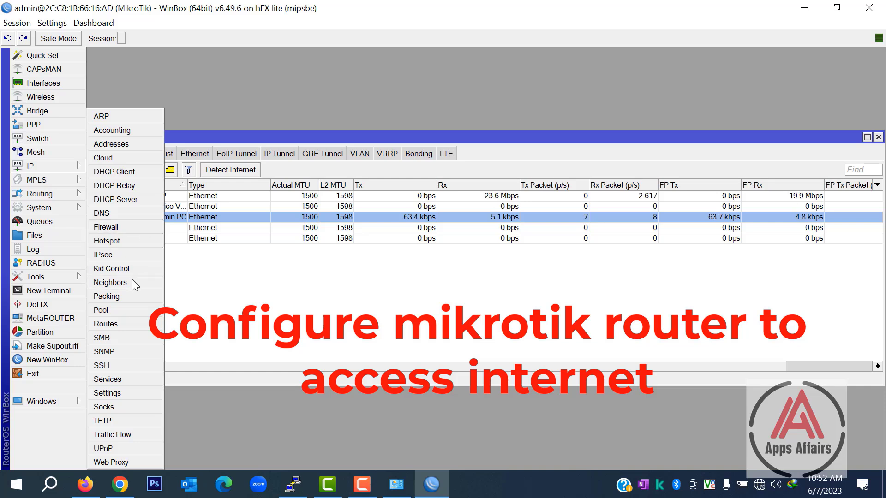
pyautogui.click(103, 327)
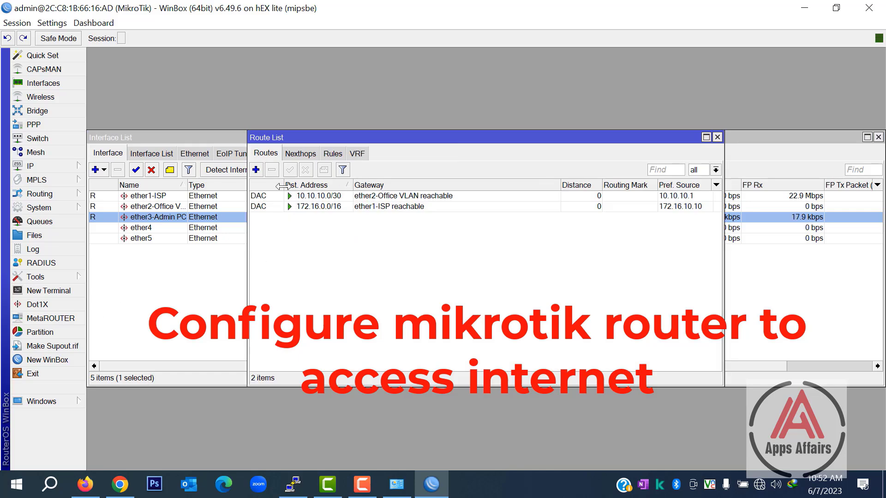
pyautogui.click(256, 169)
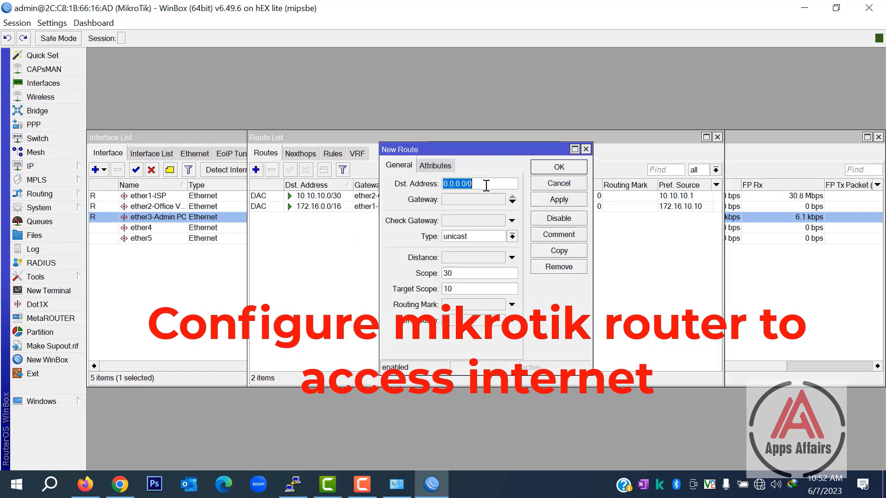
pyautogui.click(512, 201)
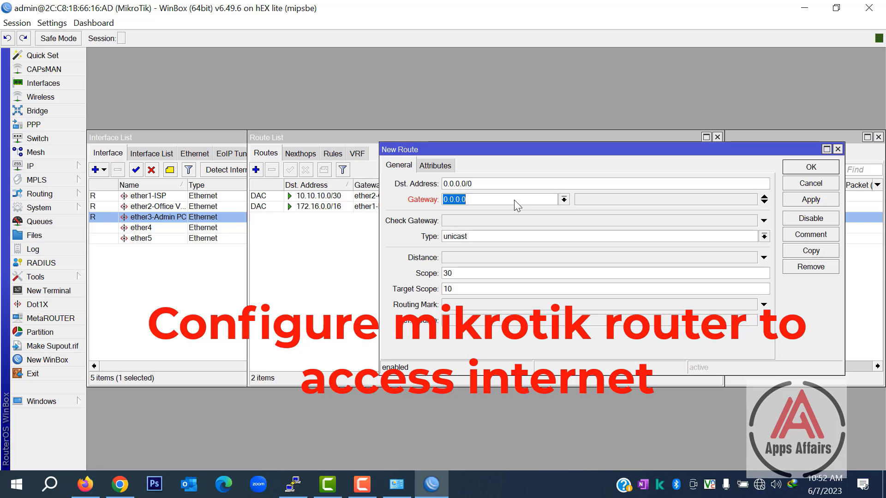
pyautogui.write('172.16.1.1.')
pyautogui.press('BackSpace')
pyautogui.click(811, 198)
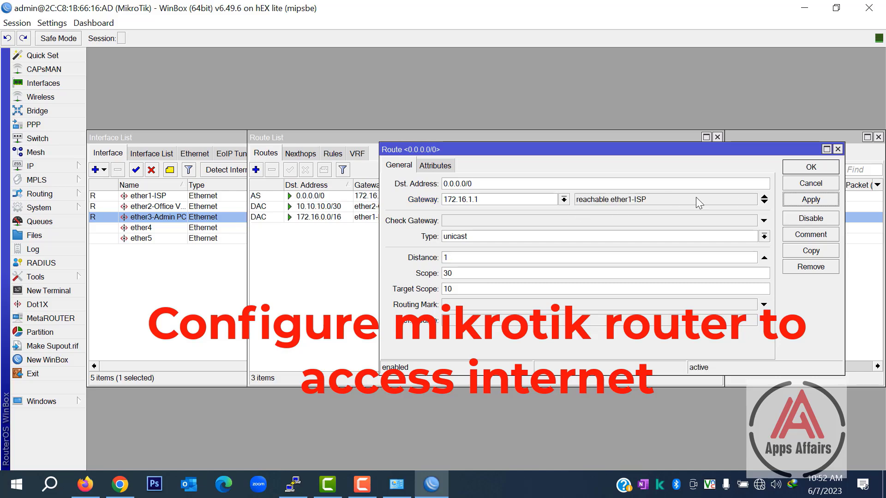
pyautogui.click(800, 167)
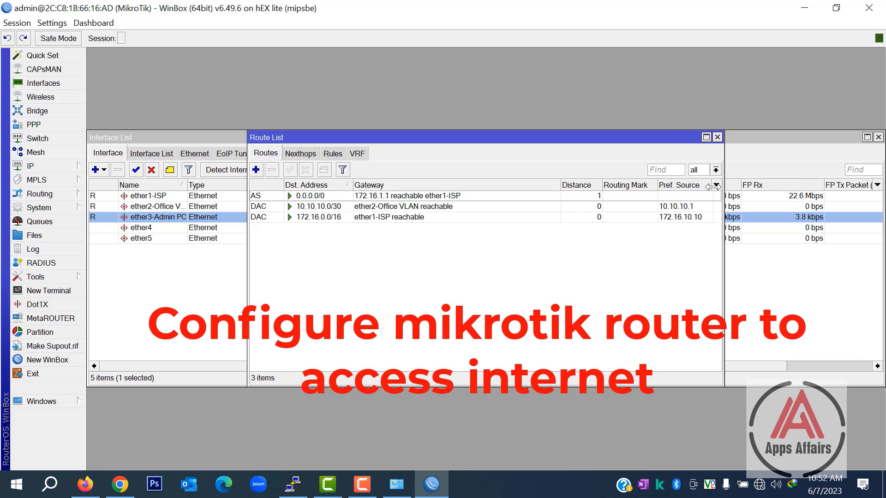
pyautogui.click(718, 137)
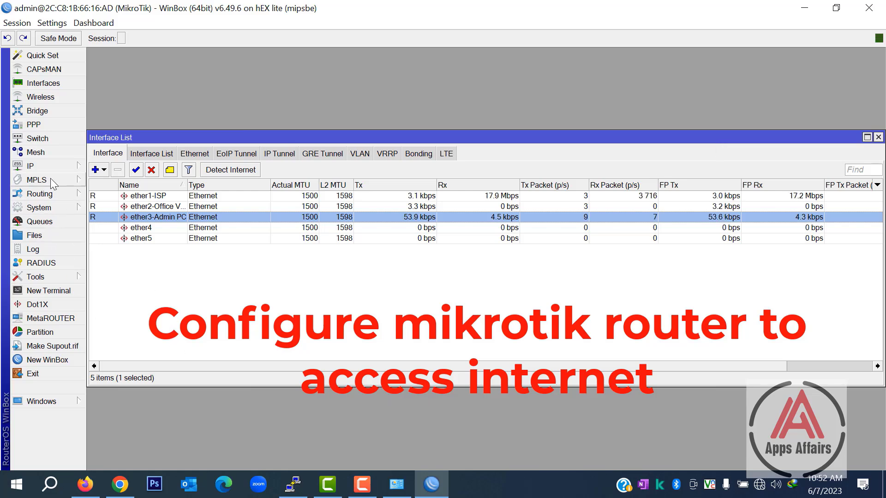
# Add a firewall NAT rule on the srcnat chain with the masquerade action.
pyautogui.click(33, 164)
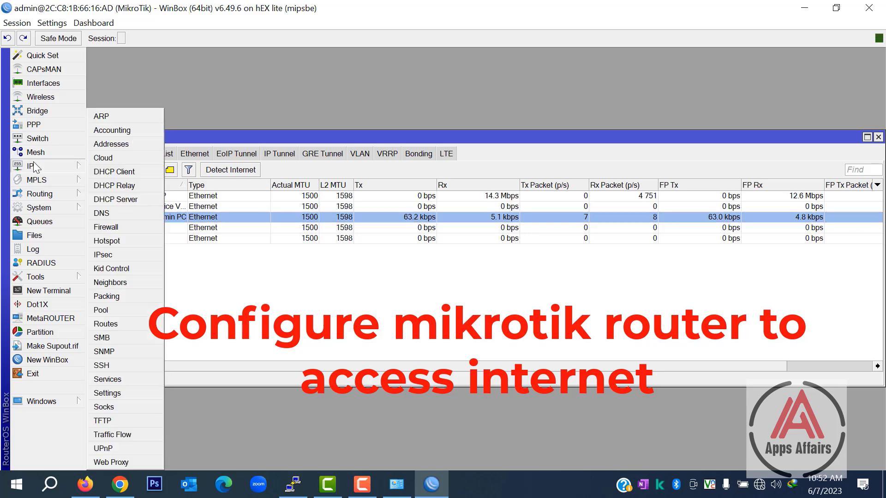
pyautogui.click(113, 228)
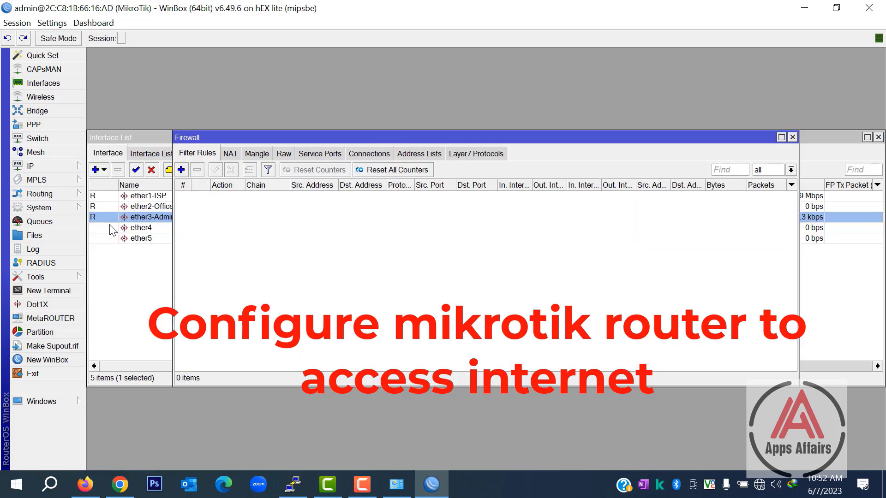
pyautogui.click(230, 155)
pyautogui.click(181, 171)
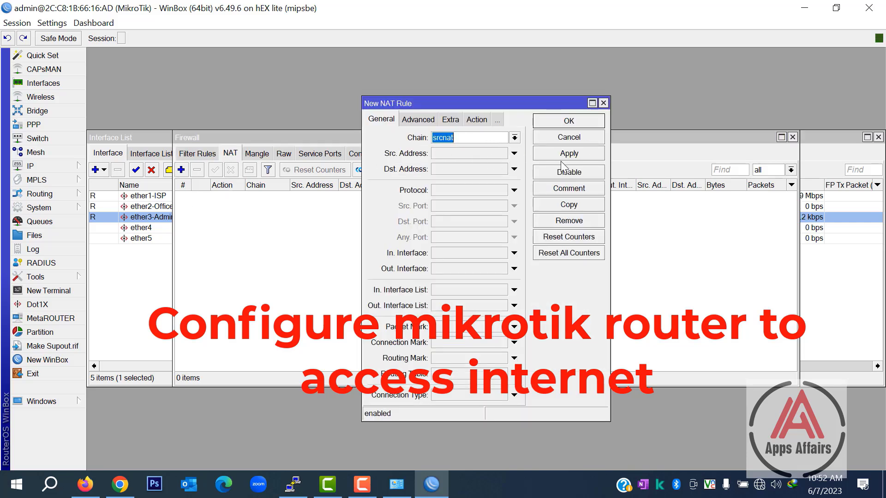
pyautogui.click(478, 121)
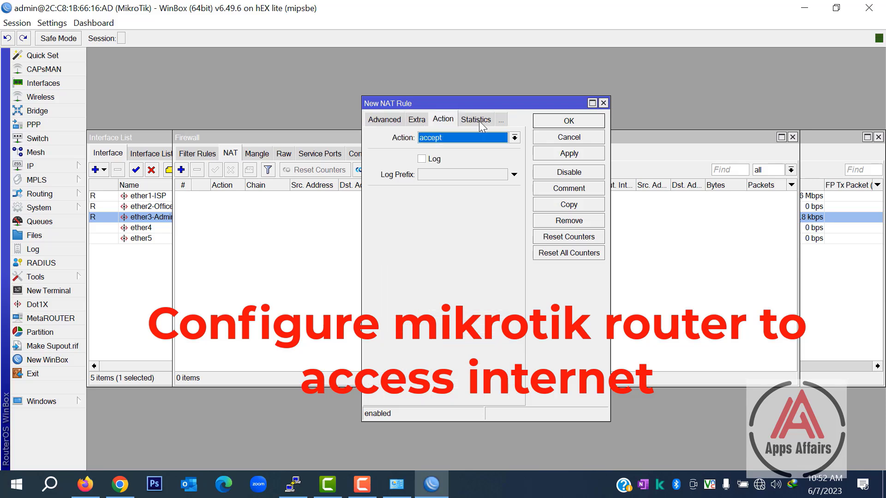
pyautogui.click(513, 137)
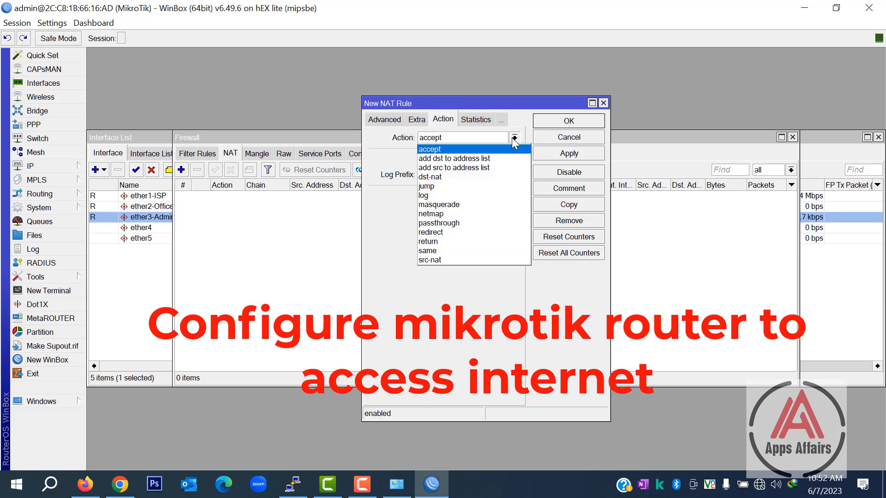
pyautogui.click(463, 205)
pyautogui.click(570, 154)
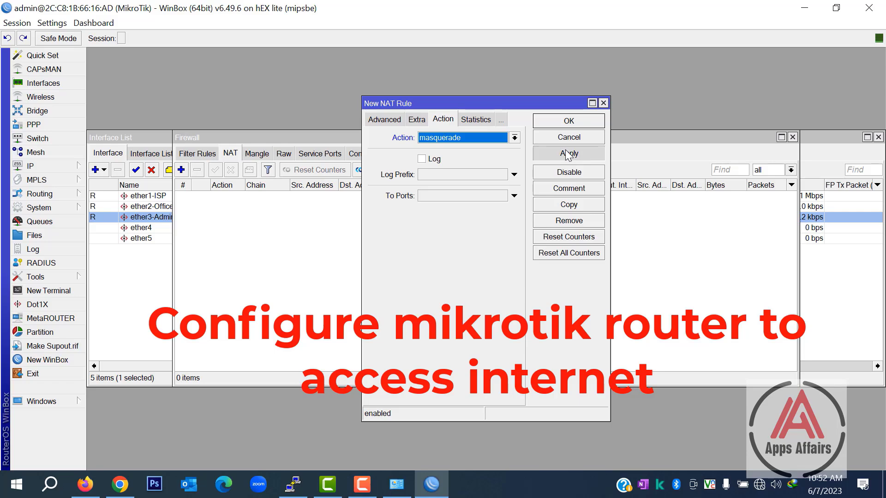
pyautogui.click(569, 121)
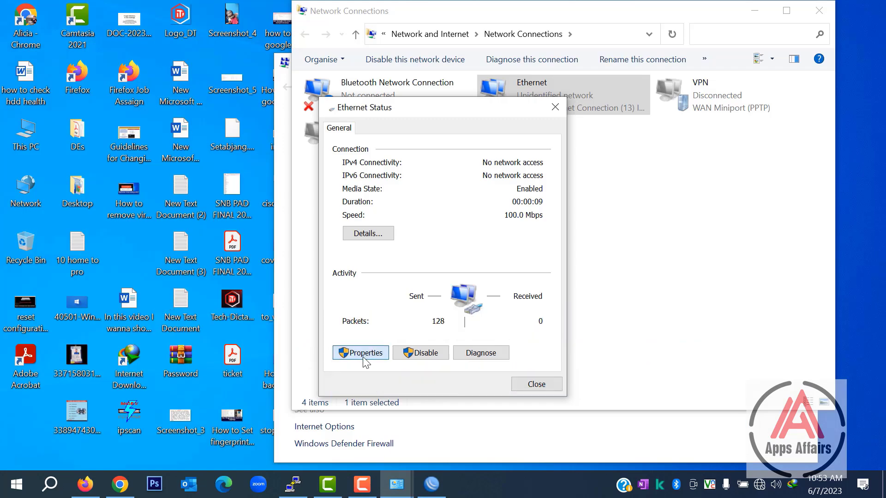
# In the PC's Ethernet adapter IPv4 properties, clear the existing manual addressing and set the IP address to 10.10.10.2.
pyautogui.click(367, 353)
pyautogui.doubleClick(474, 277)
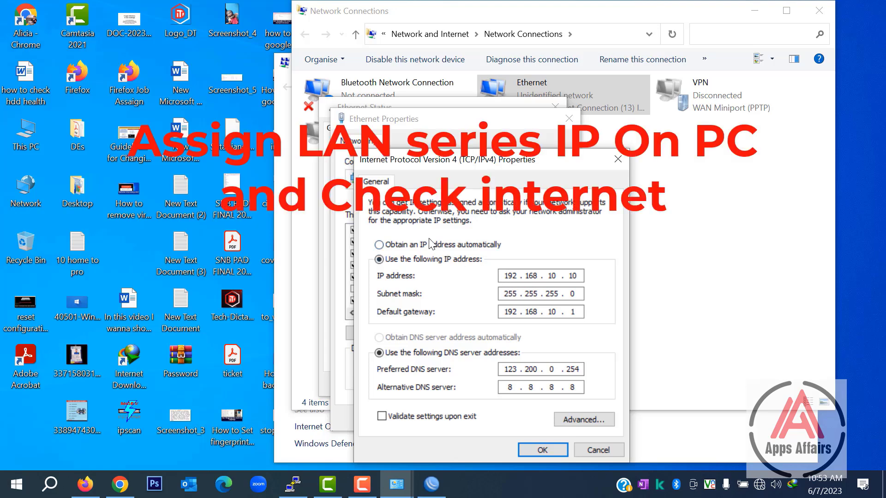
pyautogui.click(395, 245)
pyautogui.click(429, 259)
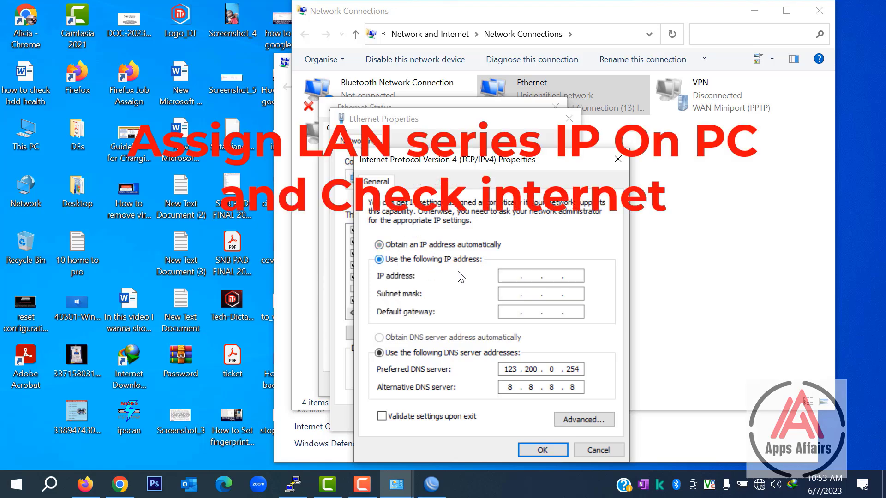
pyautogui.click(514, 280)
pyautogui.write('10.10.10.2')
pyautogui.press('Tab')
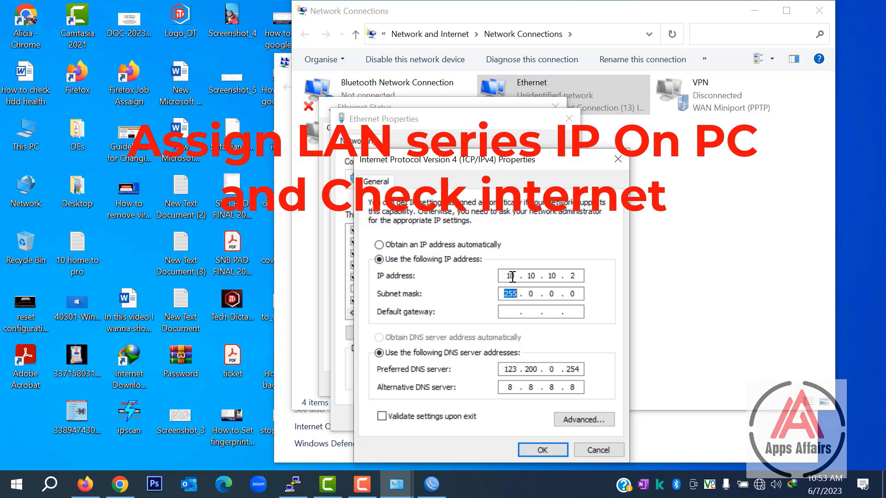
# Set the adapter's subnet mask to 255.255.255.252 and default gateway to 10.10.10.1, and save the Ethernet properties.
pyautogui.doubleClick(531, 294)
pyautogui.write('255 . 255 . 252')
pyautogui.click(518, 313)
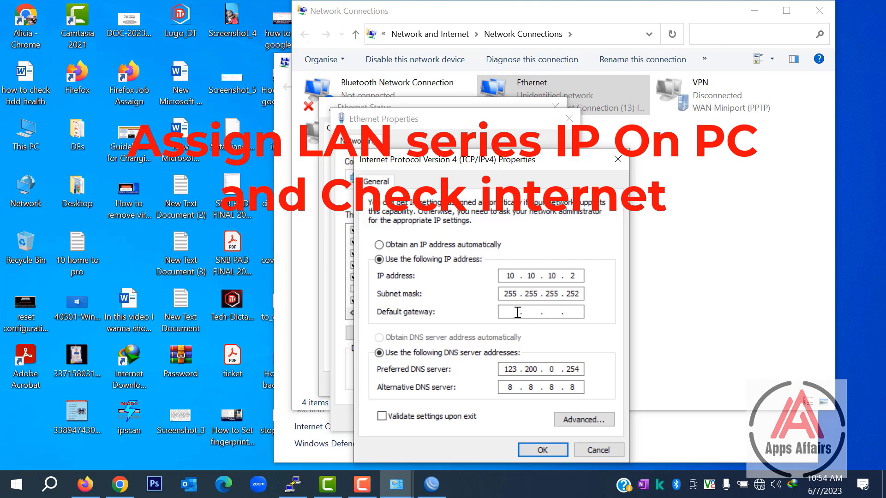
pyautogui.write('10 . 10 . 10 . 1')
pyautogui.click(539, 450)
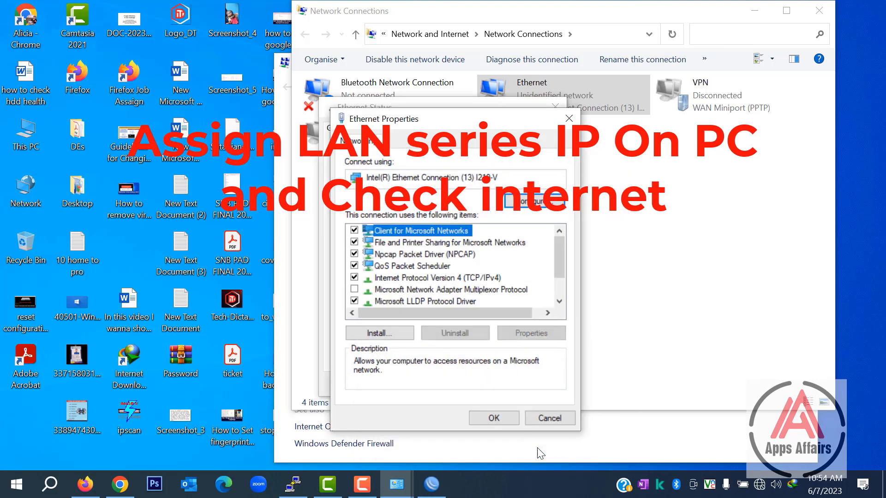
pyautogui.click(494, 418)
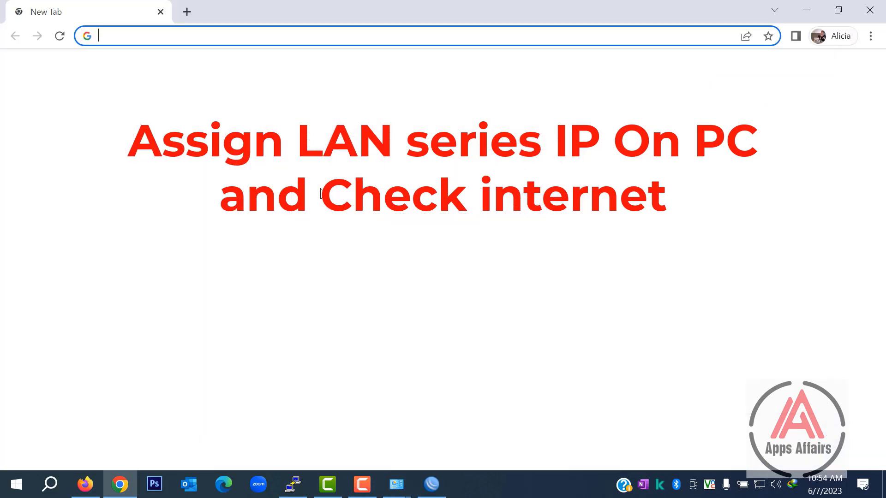
# Load google.com in Chrome to test the PC's internet access, and close the browser.
pyautogui.write('google.com')
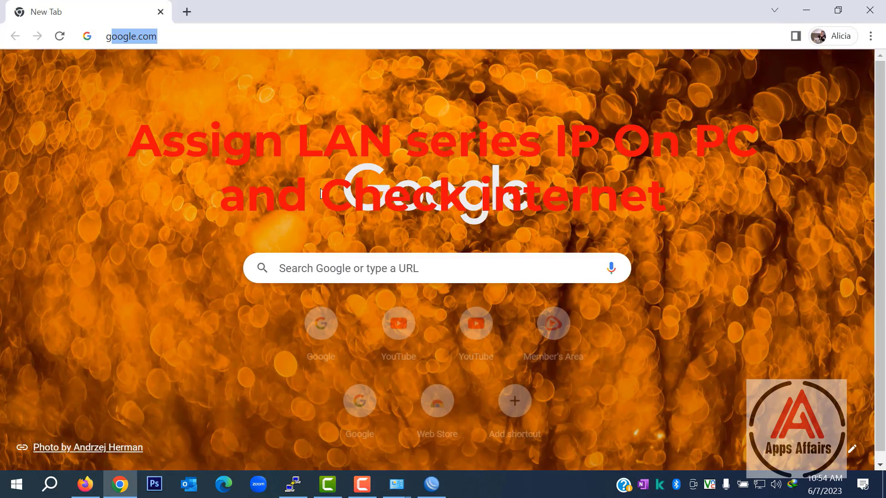
pyautogui.click(190, 63)
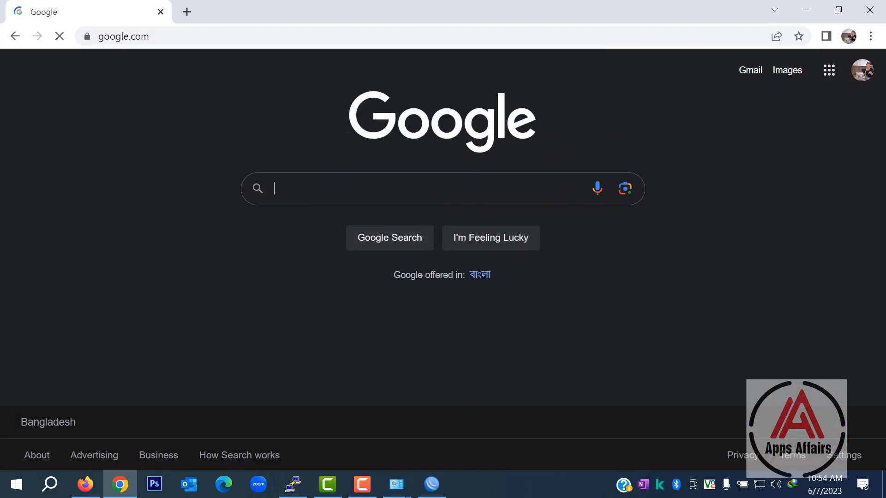
pyautogui.click(877, 8)
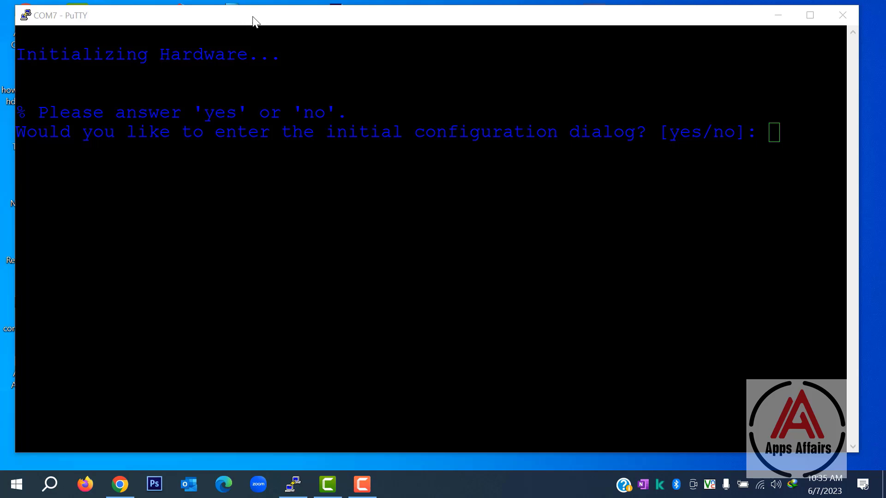
# In the PuTTY console of the Cisco switch, decline the initial configuration dialog, terminate autoinstall and bring up the command prompt.
pyautogui.moveTo(251, 16); pyautogui.dragTo(247, 13)
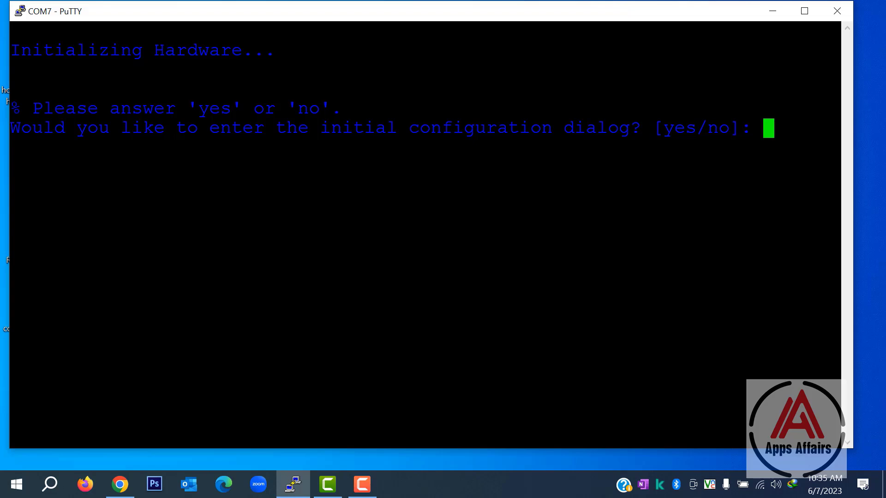
pyautogui.write('no')
pyautogui.press('Return')
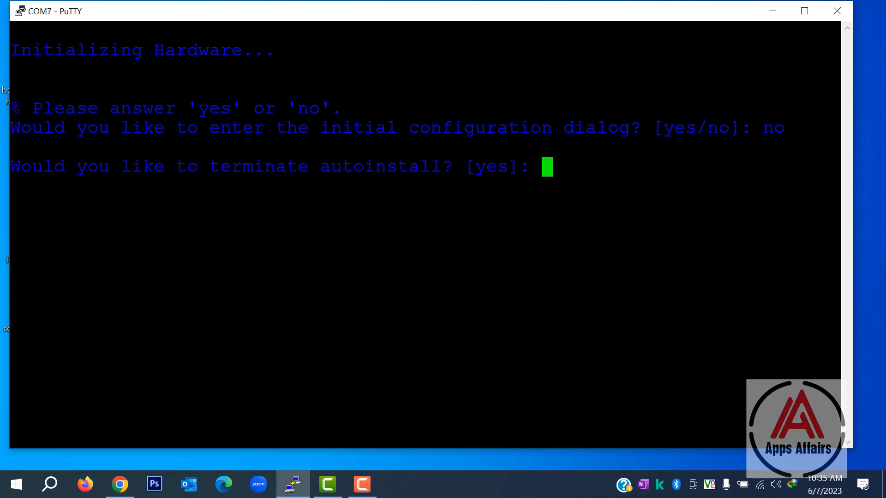
pyautogui.press('Return')
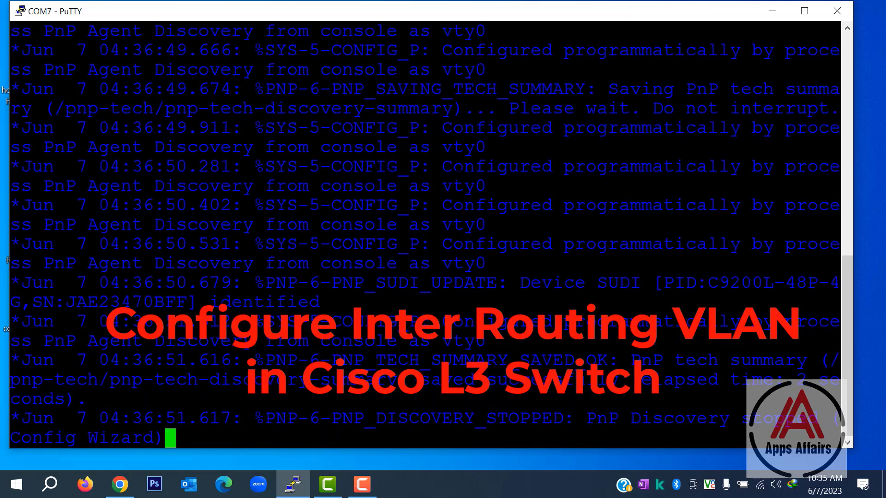
pyautogui.press('Return')
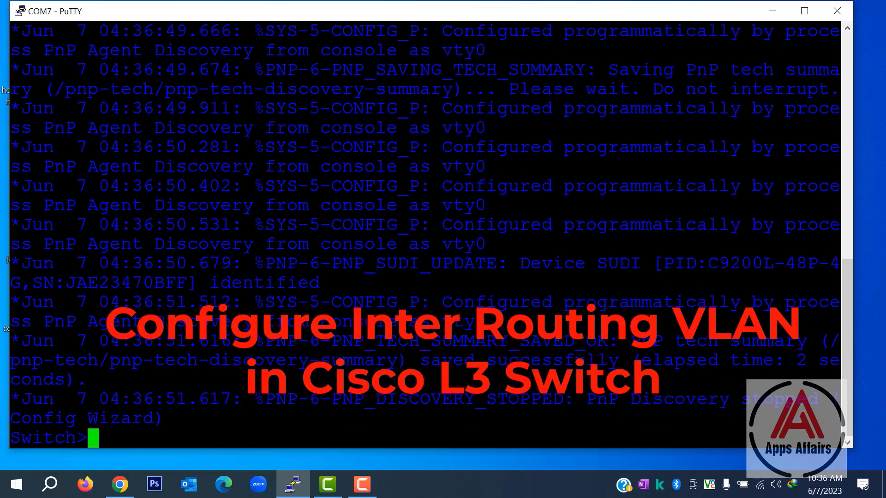
# Enter privileged EXEC mode on the switch and go into global configuration mode from the terminal.
pyautogui.write('en')
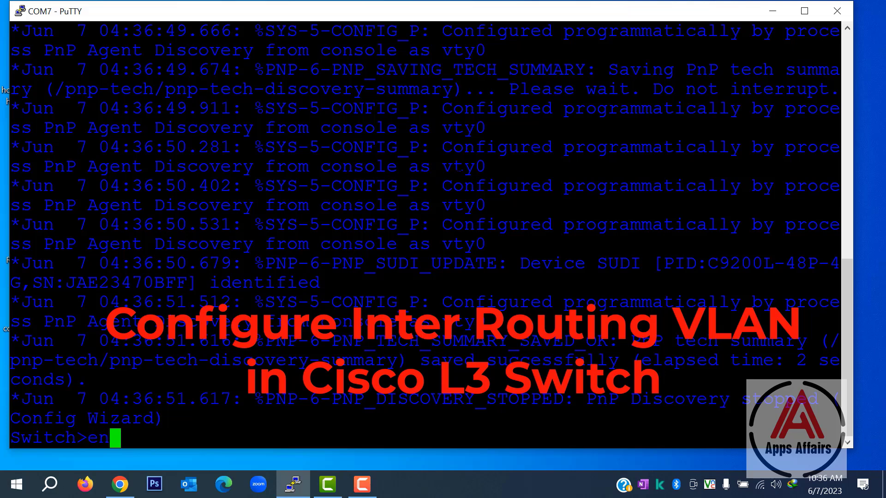
pyautogui.press('Return')
pyautogui.write('con')
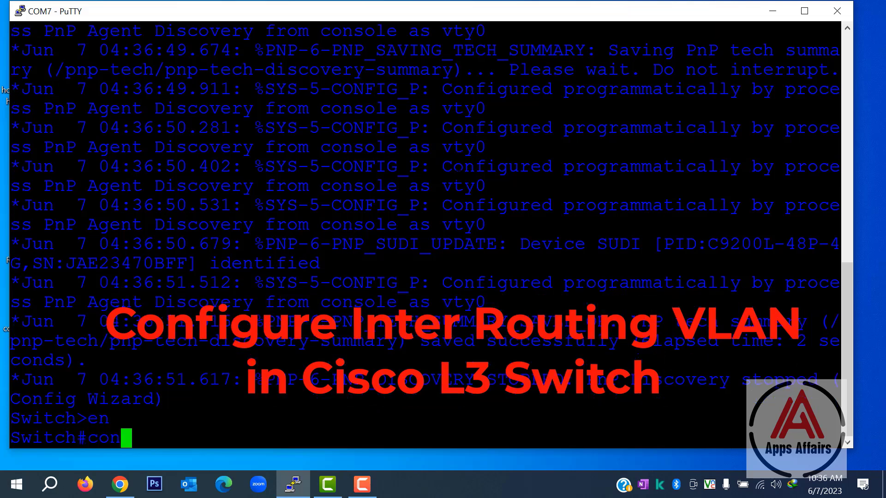
pyautogui.write('fig t')
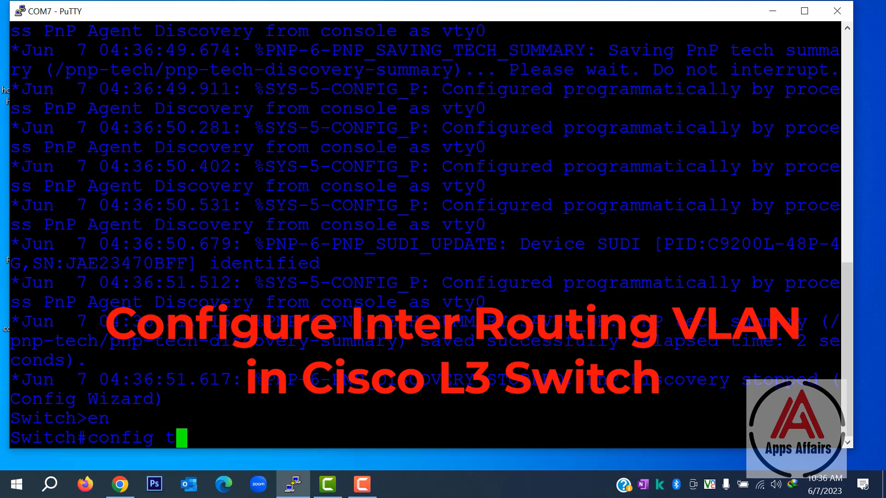
pyautogui.press('Return')
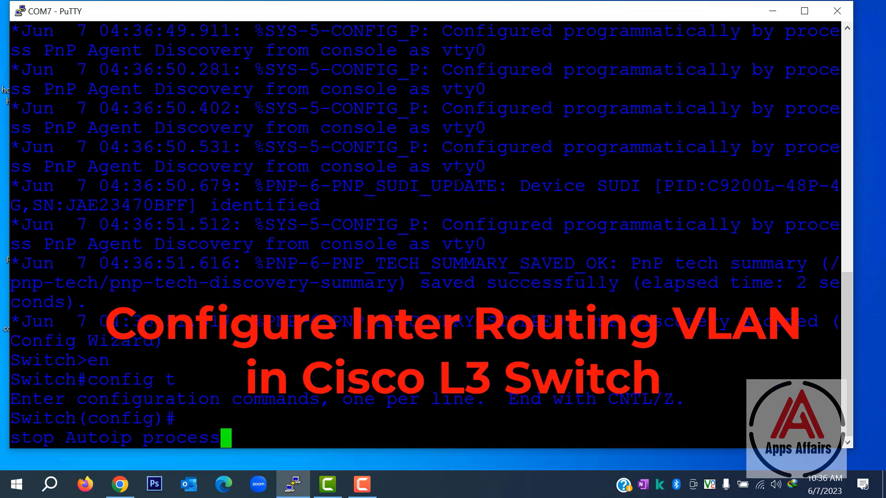
pyautogui.press('Return')
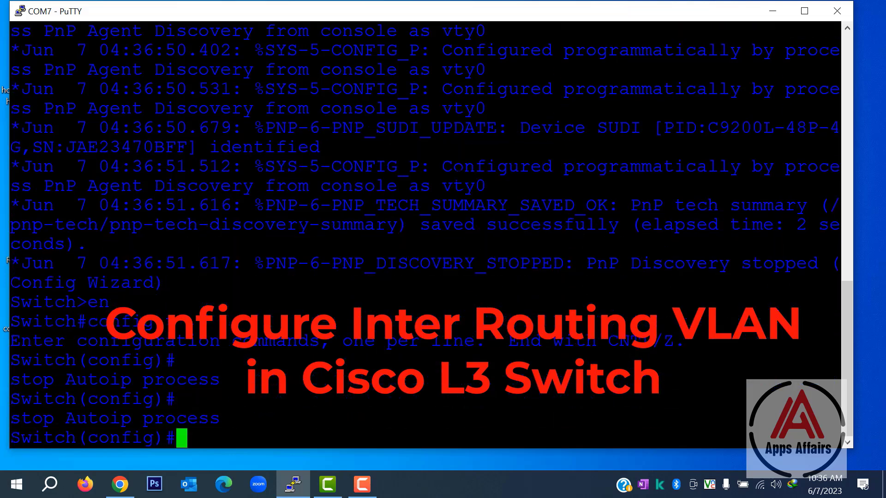
# Set the switch's hostname to CORE.
pyautogui.write('hos')
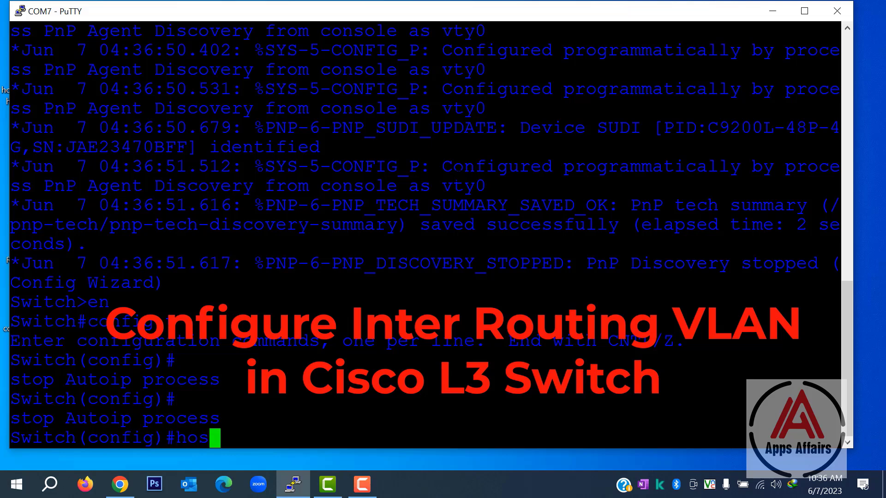
pyautogui.write('tname c')
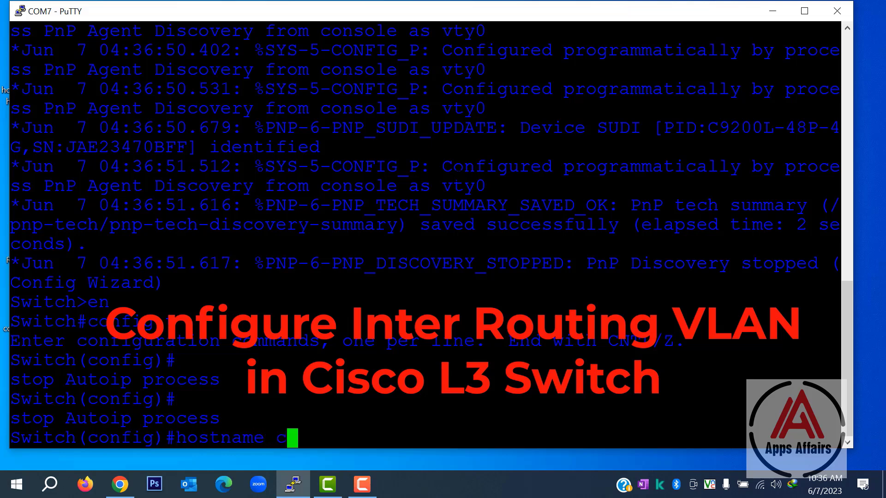
pyautogui.press('BackSpace')
pyautogui.write('CORE')
pyautogui.press('Return')
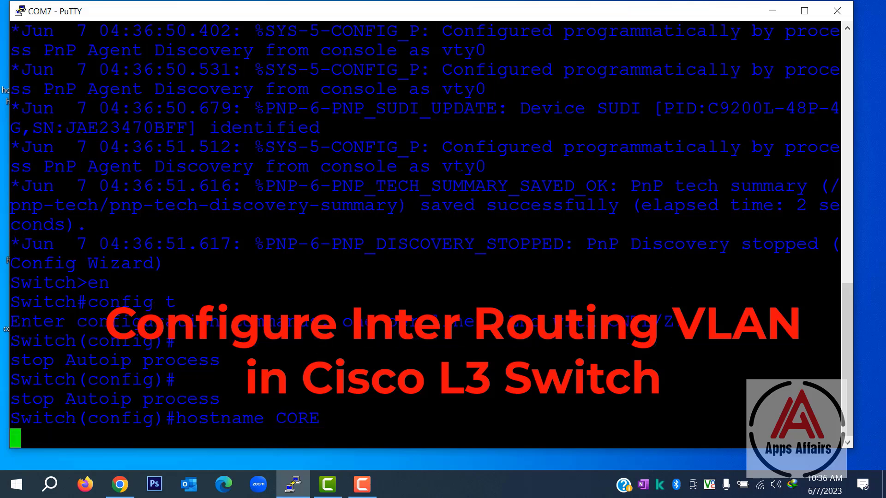
# Create VLAN 10 on the switch and name it IT.
pyautogui.write('vlan ')
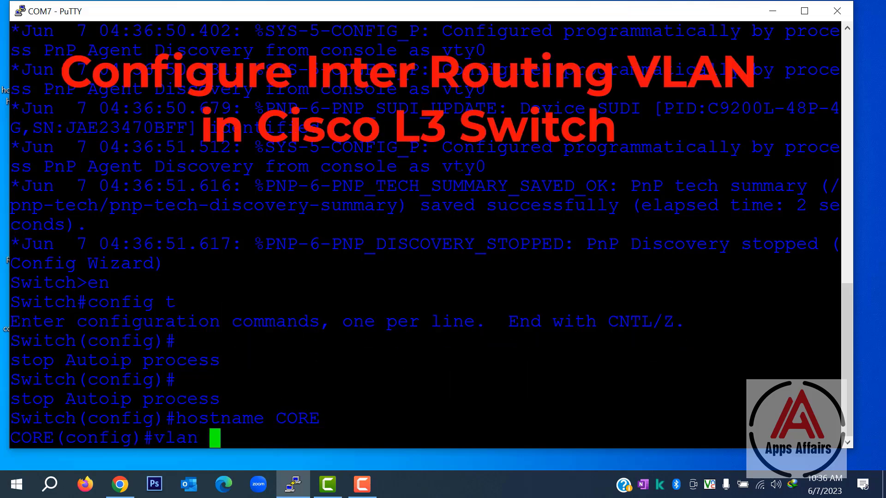
pyautogui.write('10')
pyautogui.press('Return')
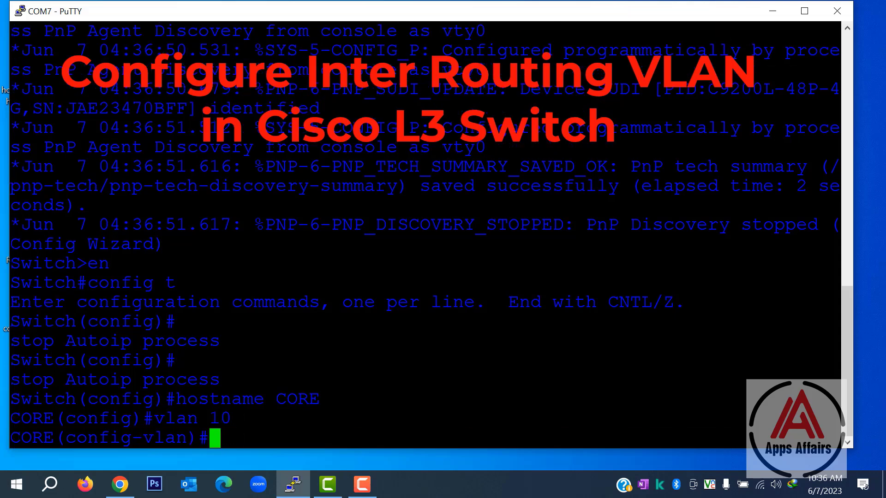
pyautogui.write('name ')
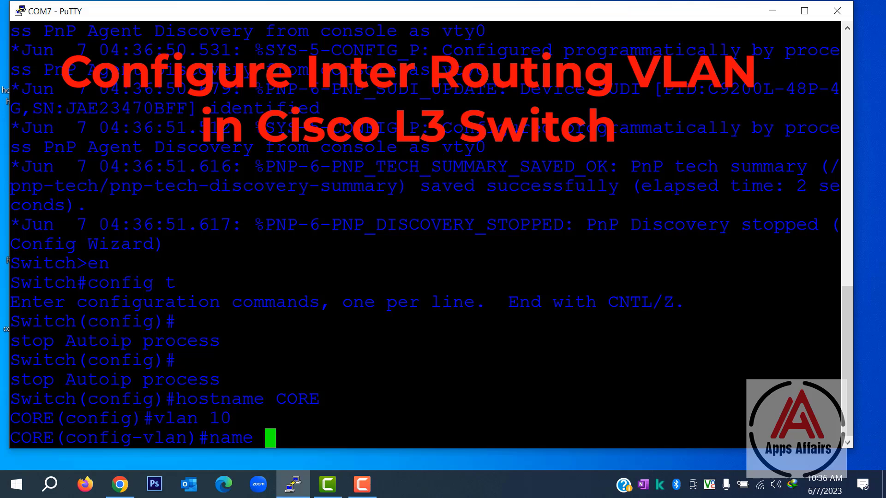
pyautogui.write('IT')
pyautogui.press('Return')
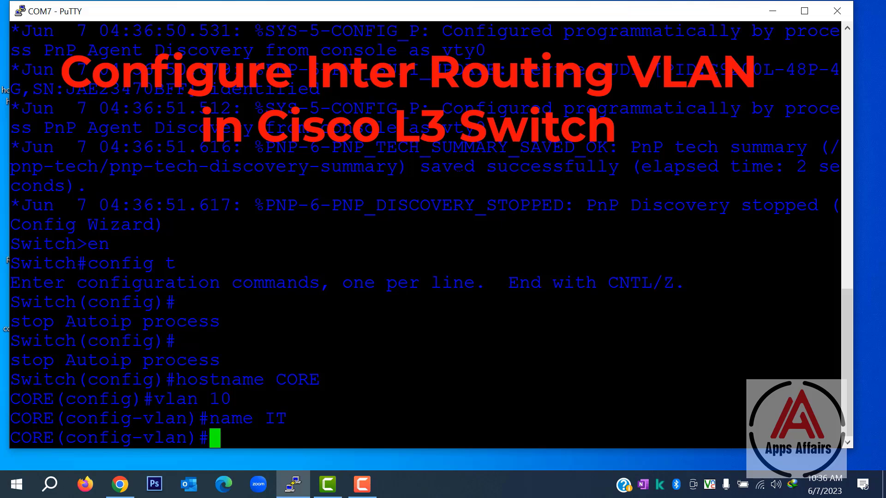
# Give the VLAN 10 interface IP address 192.168.10.1 with mask 255.255.255.0, enable it with no shut, and return to global configuration.
pyautogui.write('int')
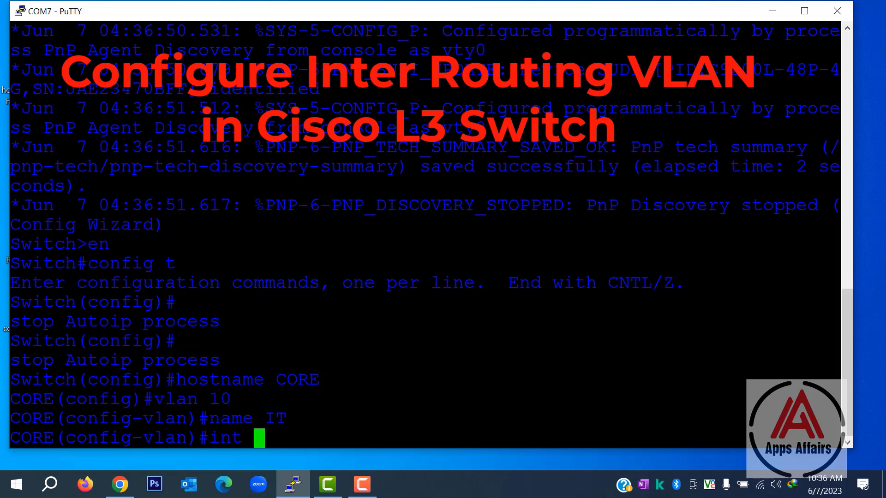
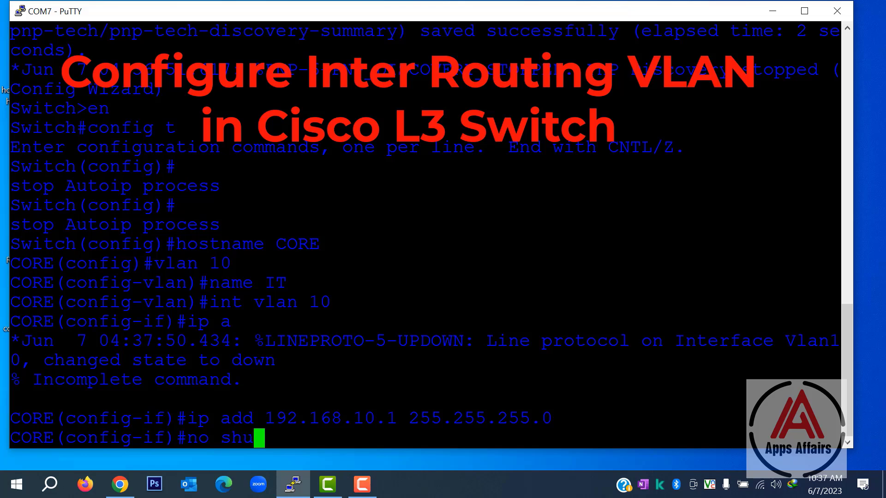
pyautogui.press('Return')
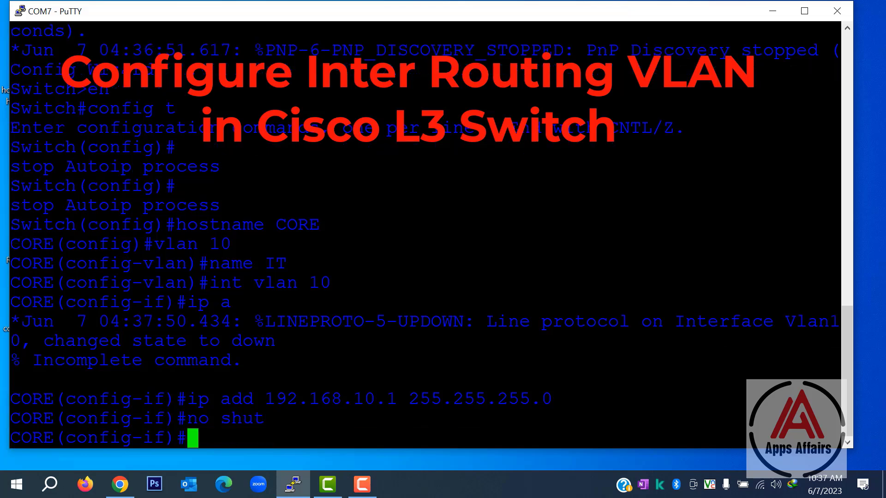
pyautogui.write('exit')
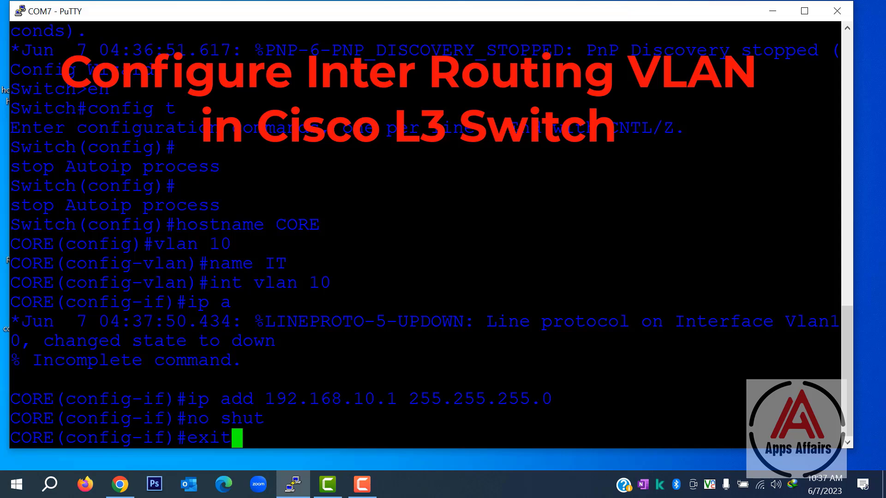
pyautogui.press('Return')
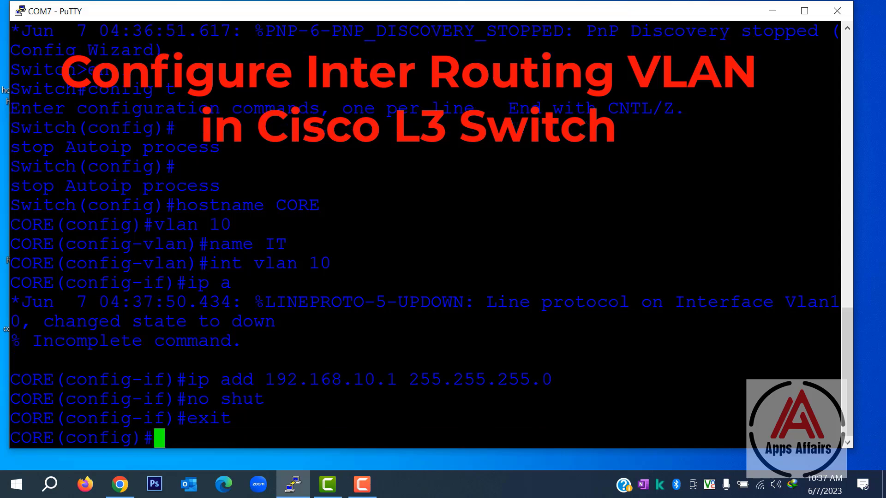
# Create VLAN 20 on the switch and name it HR.
pyautogui.write('vlan ')
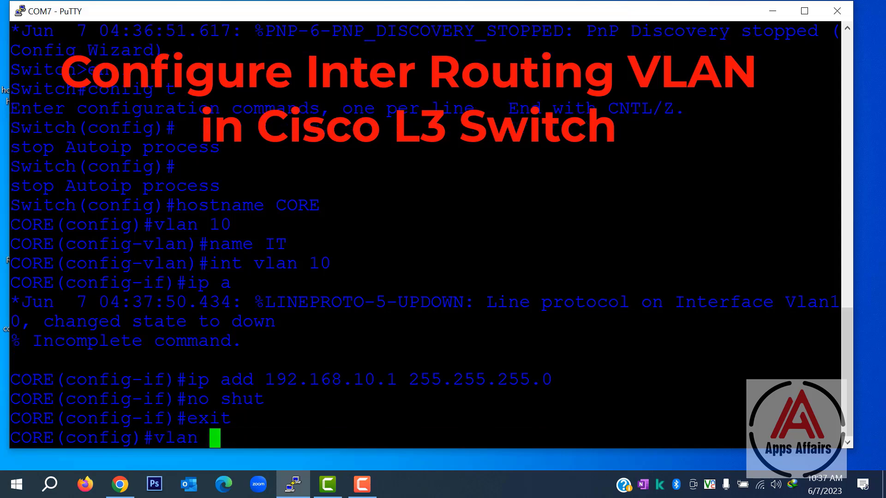
pyautogui.write('20')
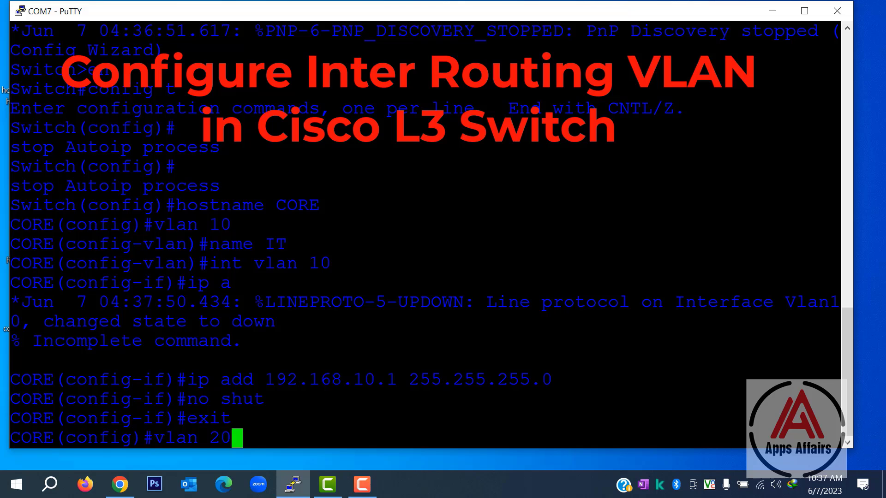
pyautogui.press('Return')
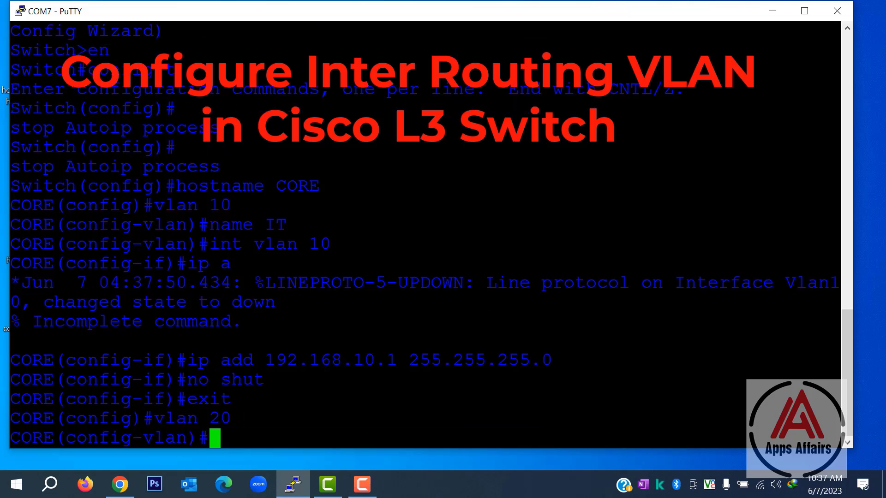
pyautogui.write('name ')
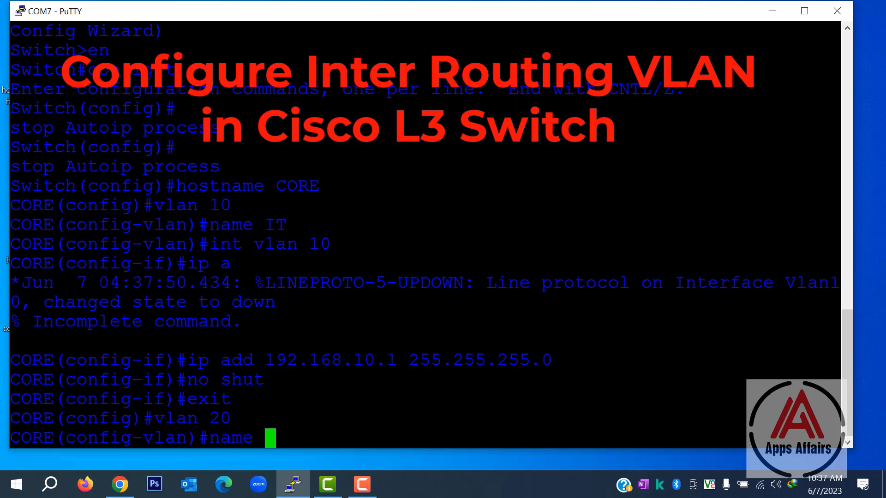
pyautogui.write('HR')
pyautogui.press('Return')
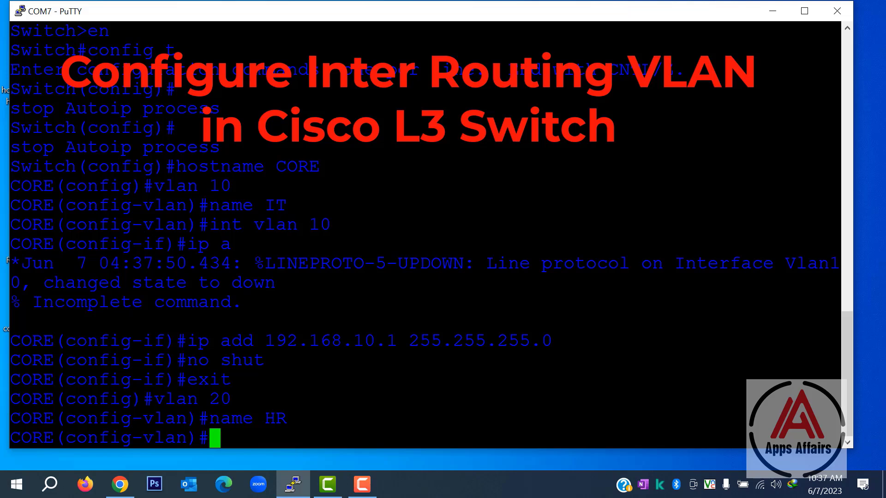
# Give the VLAN 20 interface IP address 192.168.20.1 with mask 255.255.255.0.
pyautogui.write('ip add 192.168.20.1 255.255.255.0')
pyautogui.press('Return')
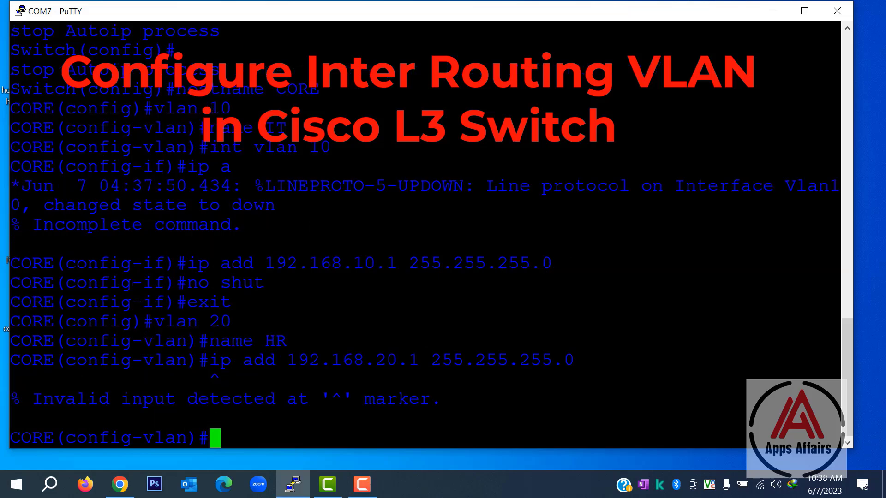
pyautogui.write('int v')
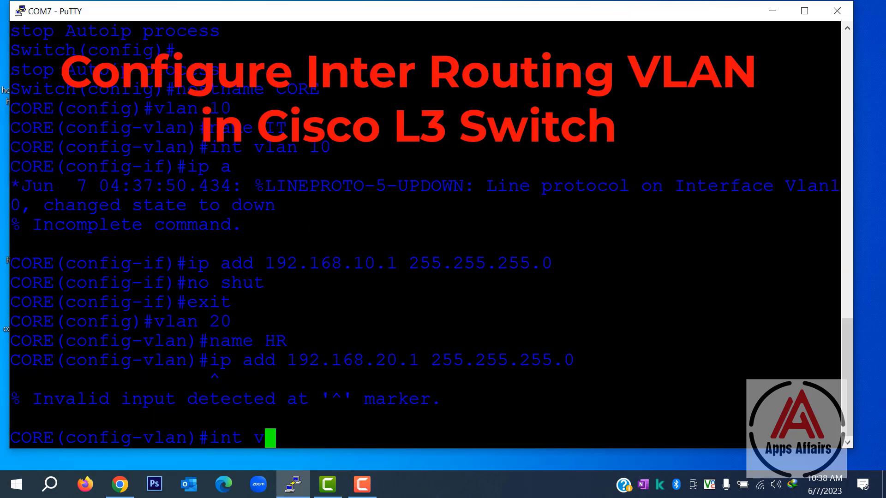
pyautogui.write('lan ')
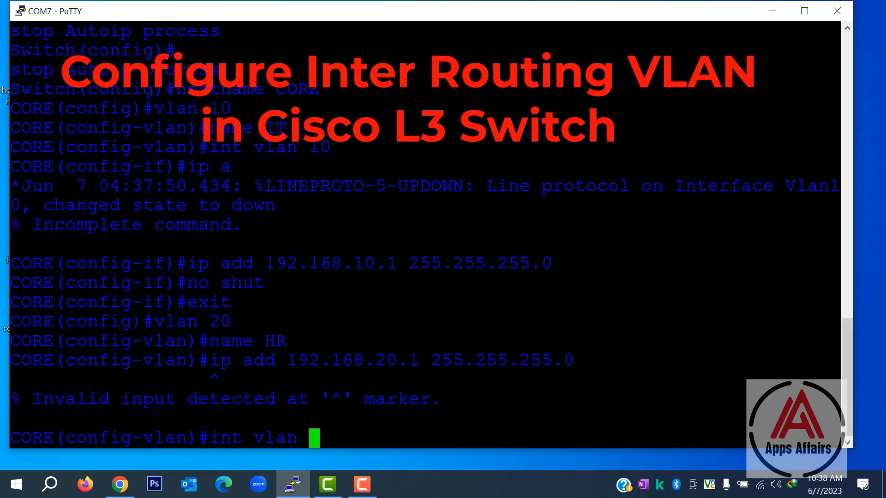
pyautogui.write('20')
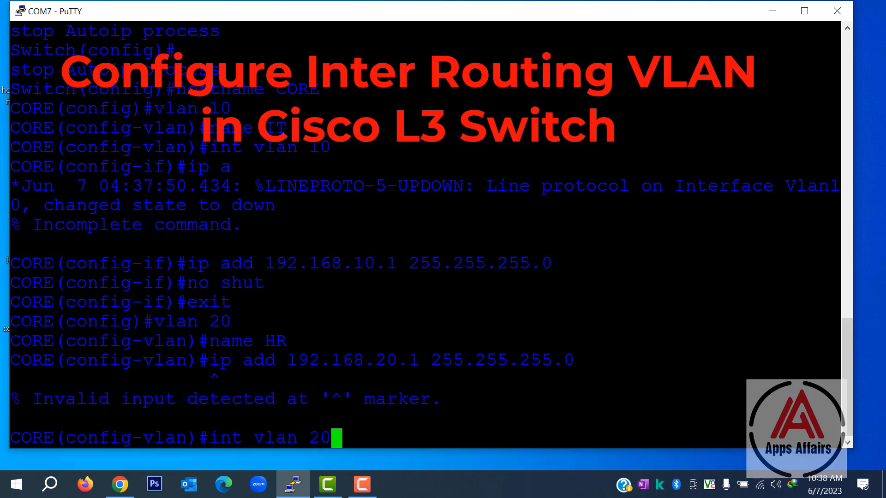
pyautogui.press('Return')
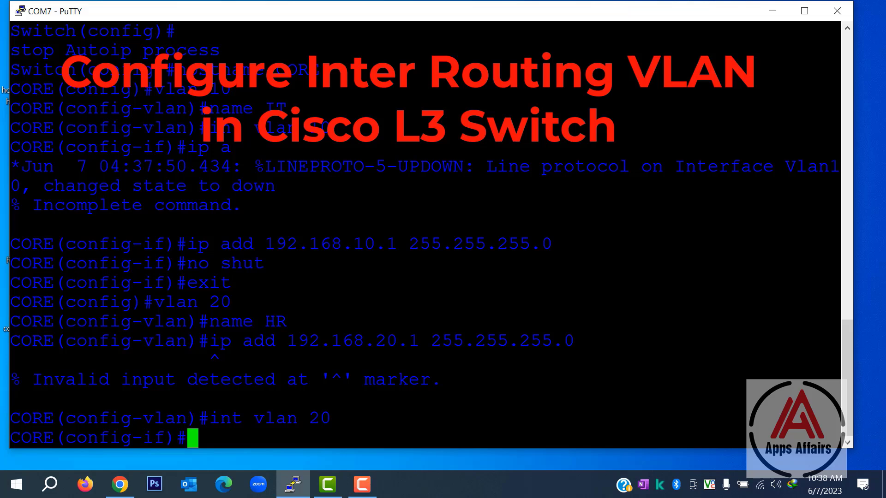
pyautogui.write('Ip a')
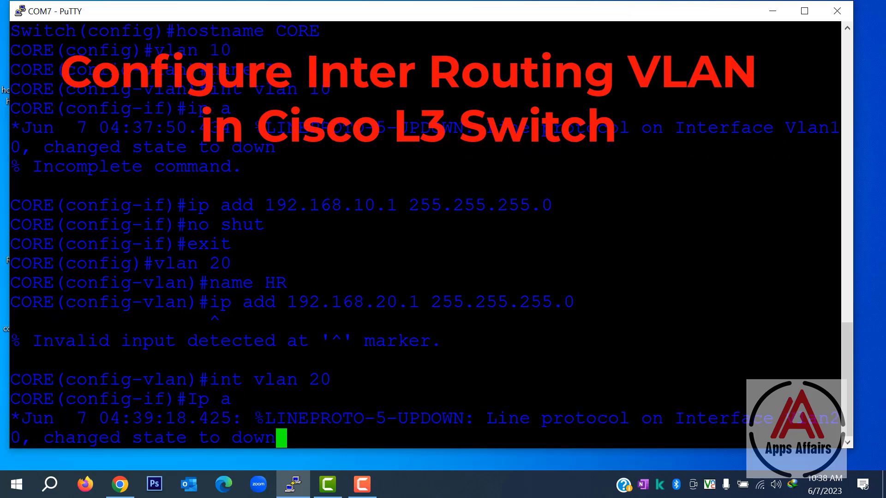
pyautogui.press('Return')
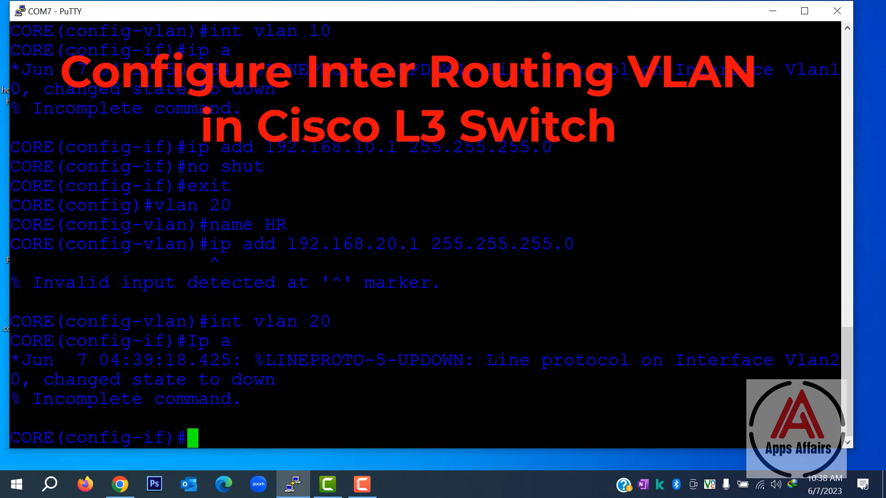
pyautogui.write('ip a')
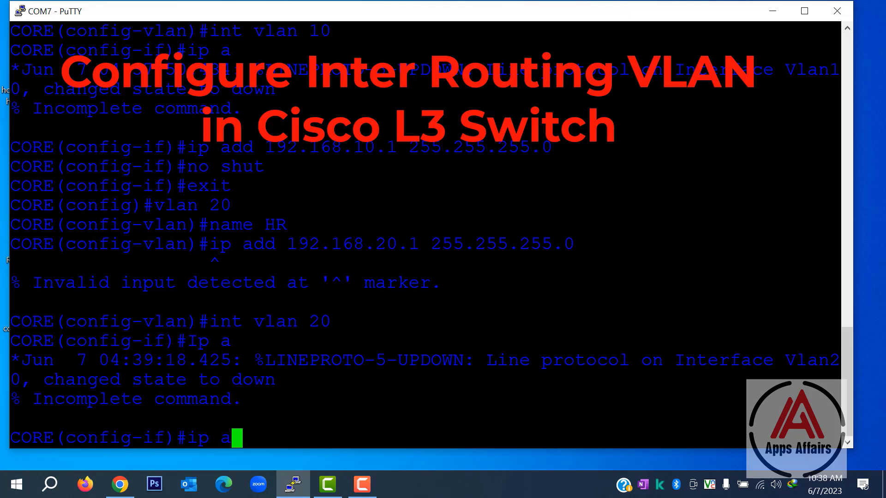
pyautogui.write('dd 192')
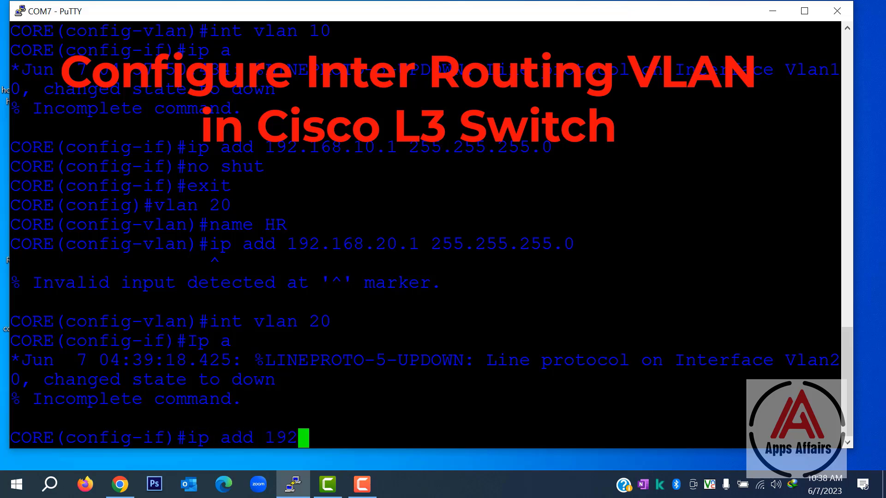
pyautogui.write('.168.')
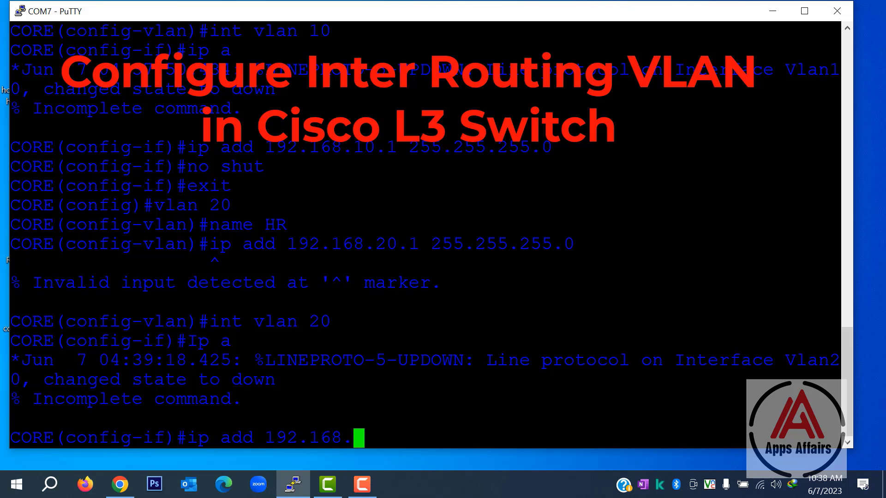
pyautogui.write('20.1')
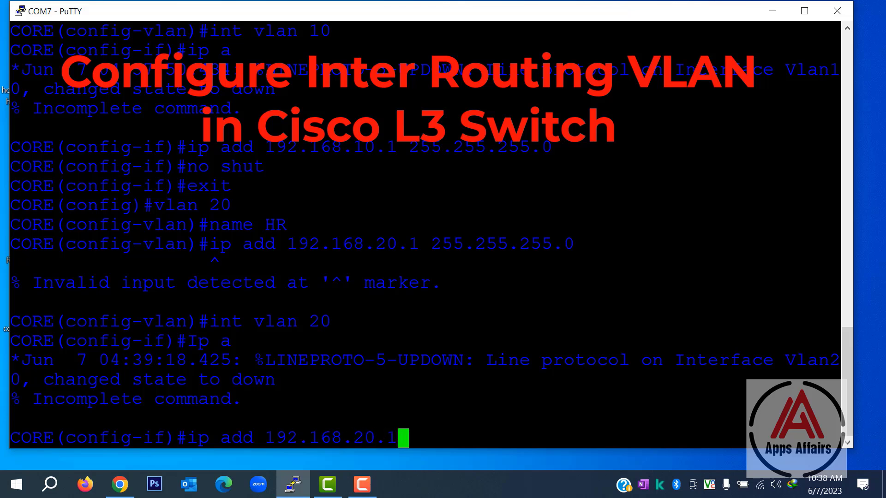
pyautogui.write(' 255.')
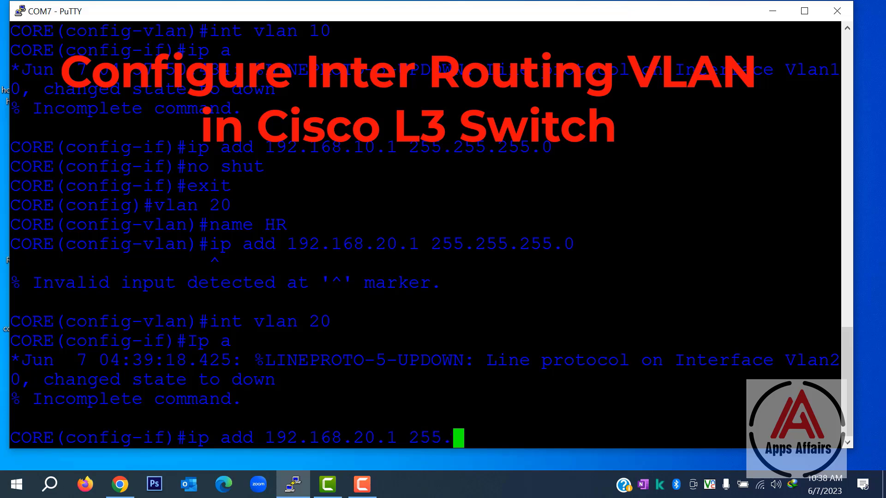
pyautogui.write('255.2')
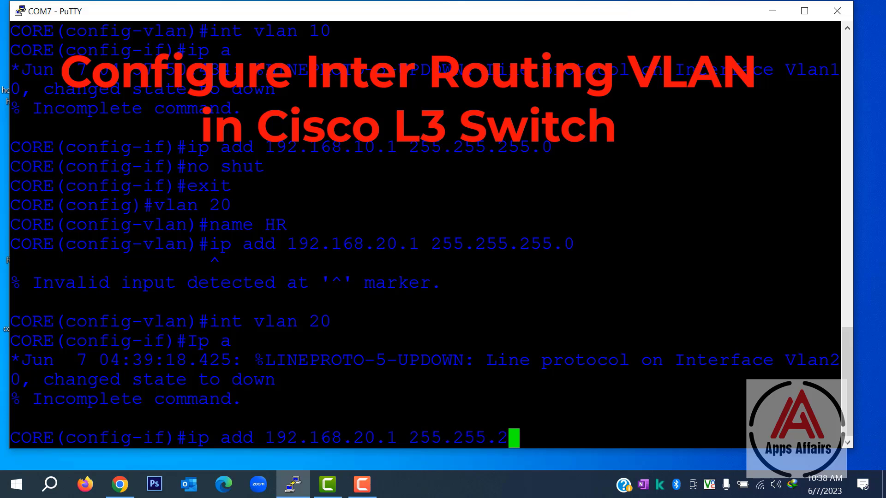
pyautogui.write('55.0')
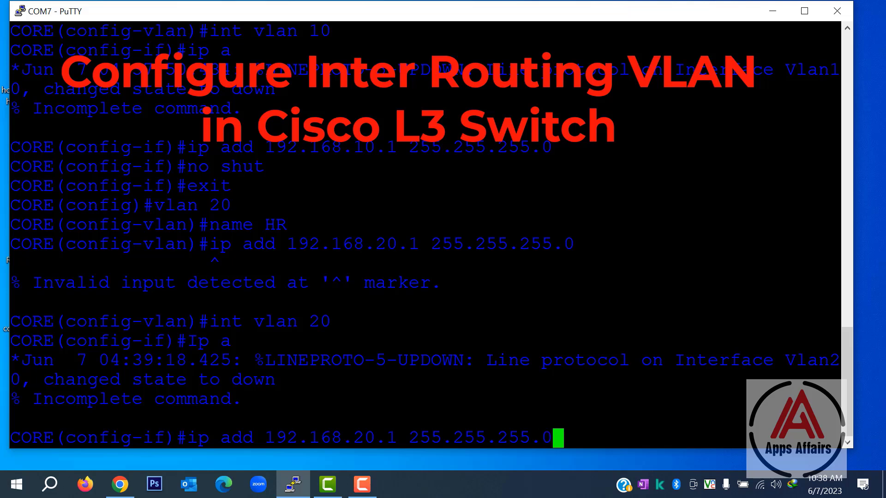
pyautogui.press('Return')
# Enable the VLAN 20 interface with no shut and return to global configuration.
pyautogui.write('no shut')
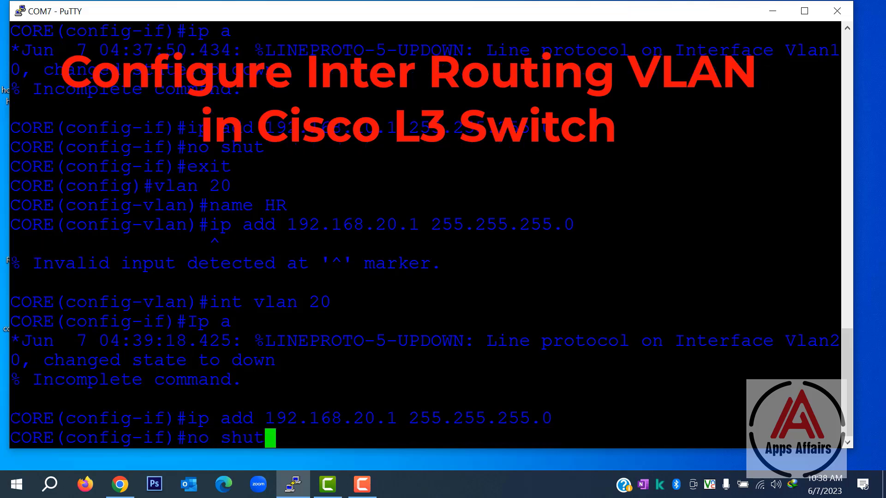
pyautogui.press('Return')
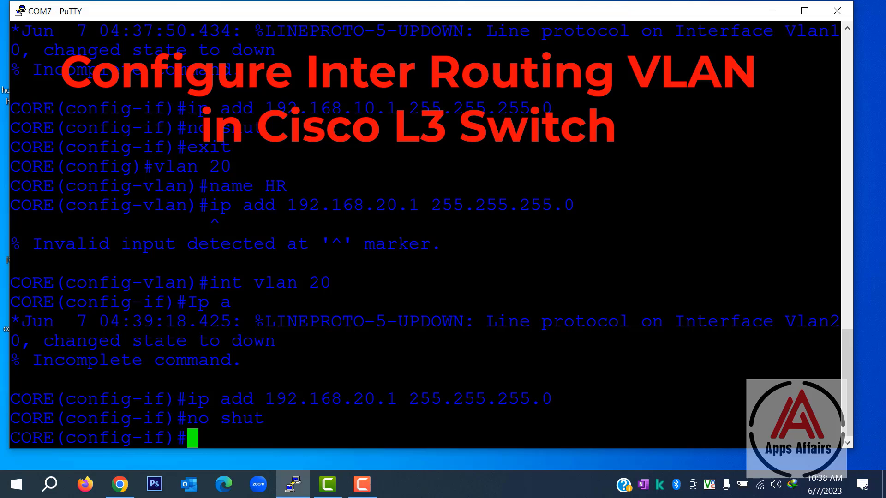
pyautogui.write('exit')
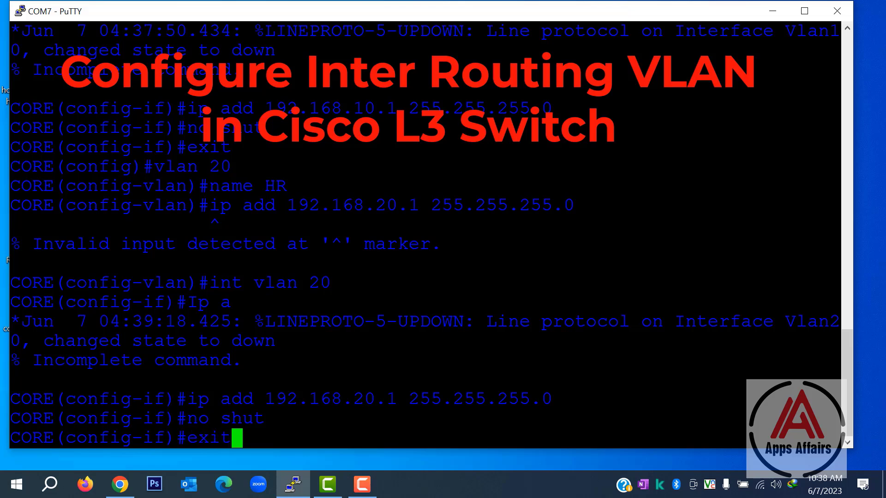
pyautogui.press('Return')
# Set switch ports Gi1/0/1-46 to access mode as one interface range.
pyautogui.write('int ')
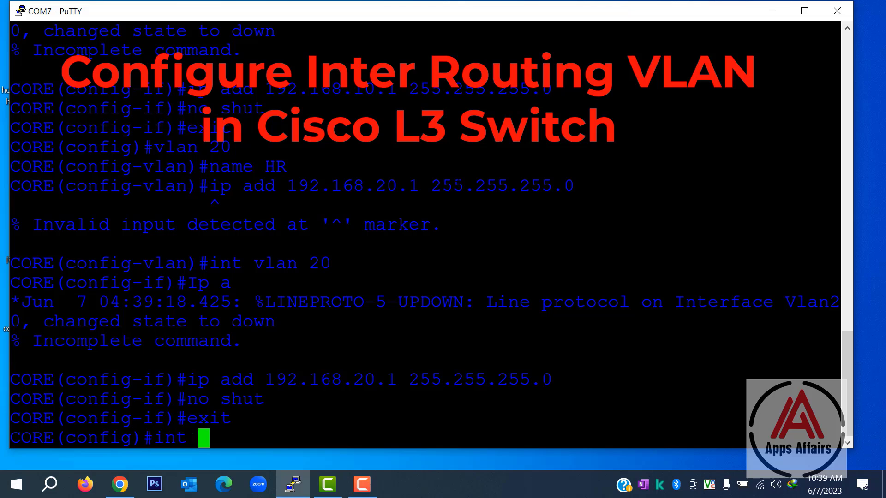
pyautogui.write('range ')
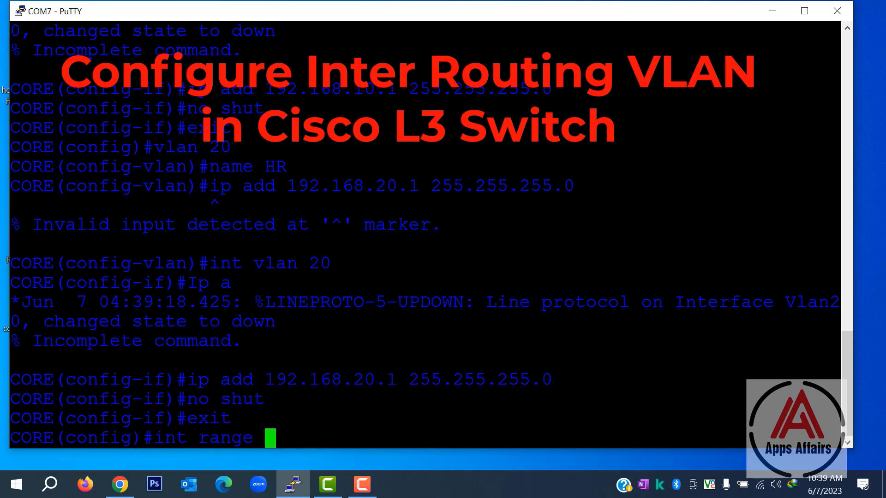
pyautogui.write('G')
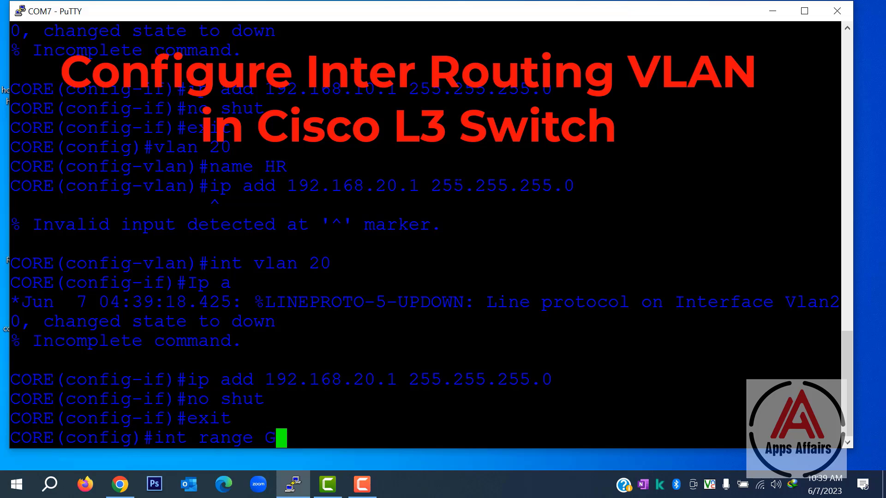
pyautogui.write('i1')
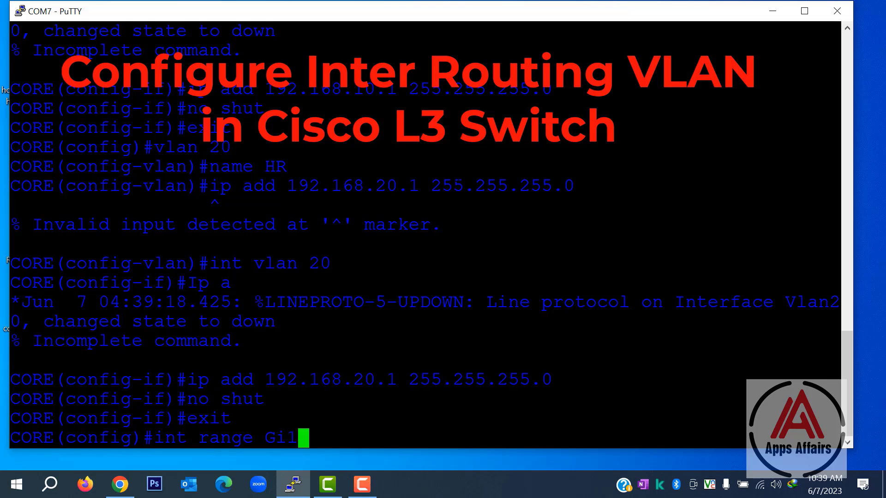
pyautogui.write('/0/')
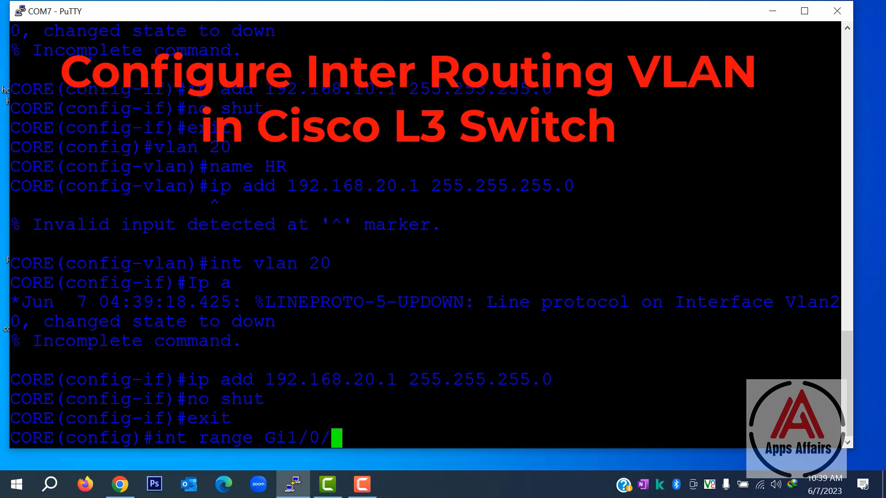
pyautogui.write('46')
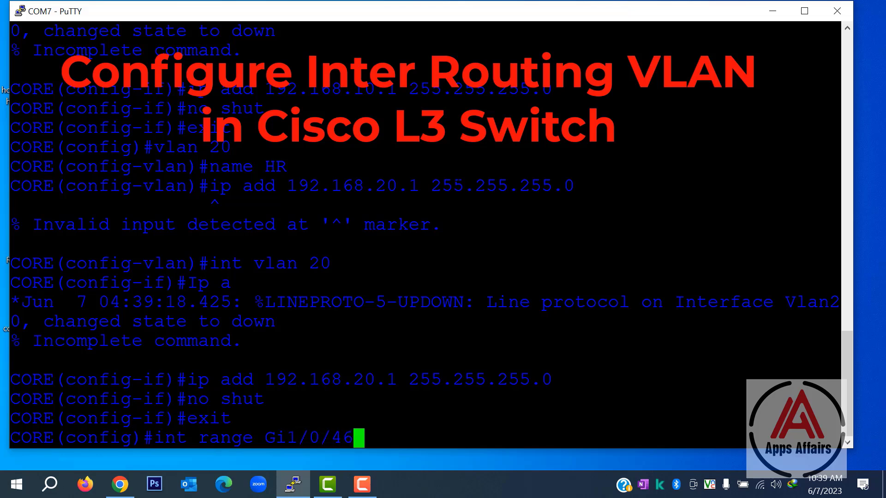
pyautogui.press('BackSpace')
pyautogui.press('BackSpace')
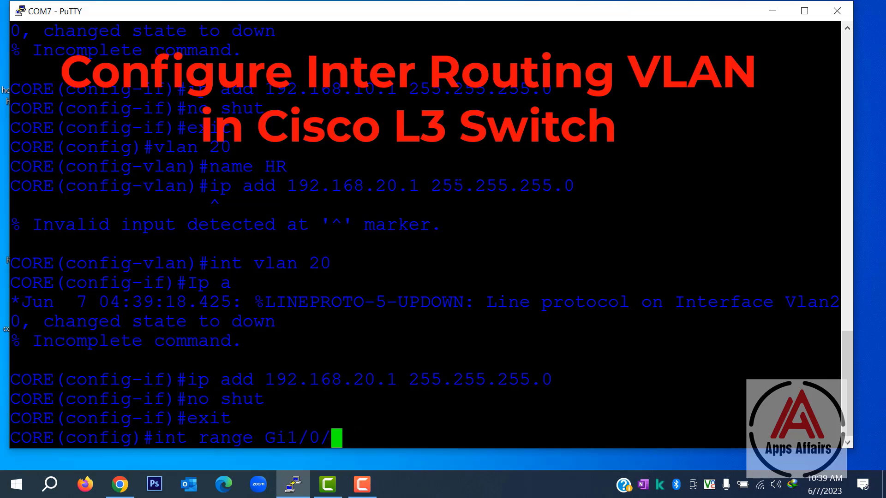
pyautogui.write('1-46')
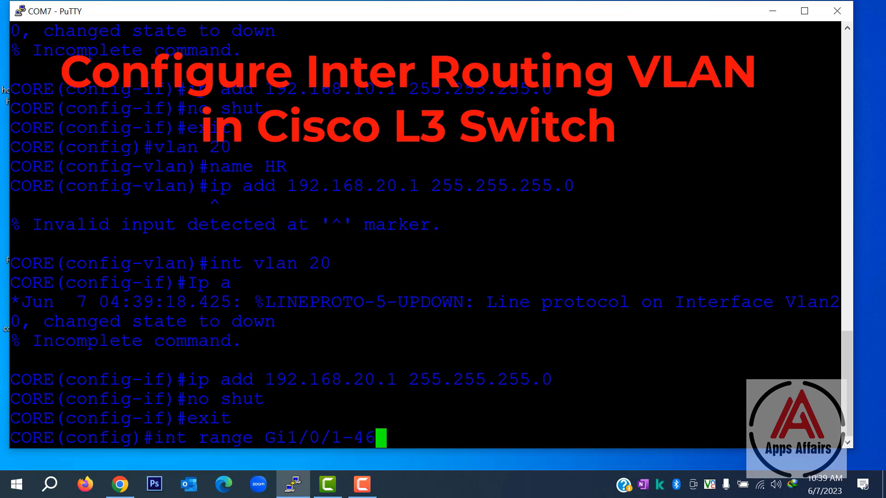
pyautogui.press('Return')
pyautogui.write('sw')
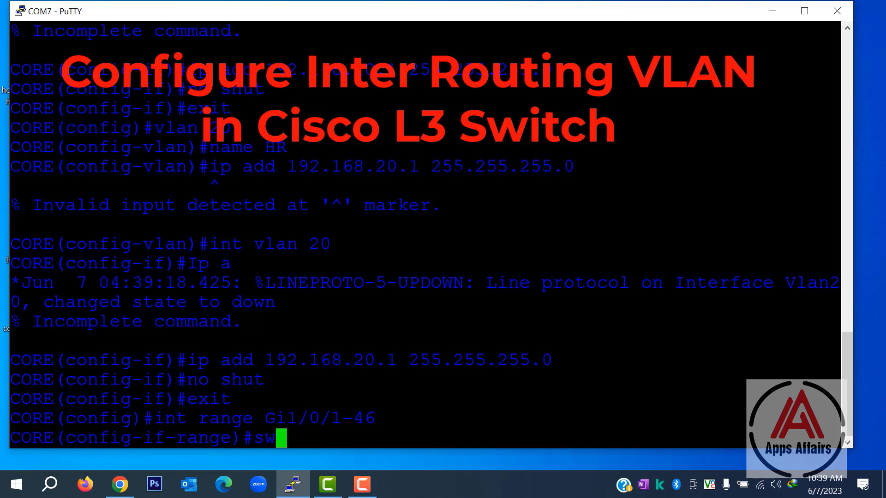
pyautogui.press('Tab')
pyautogui.write('mo')
pyautogui.press('Tab')
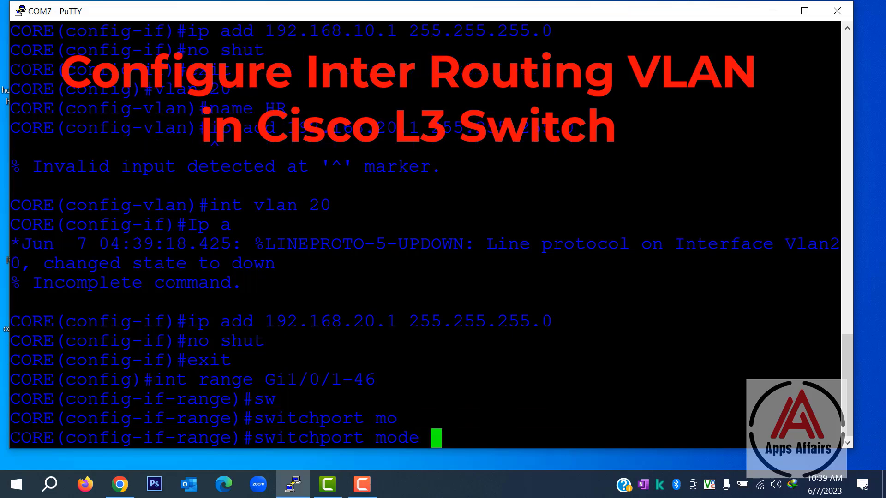
pyautogui.write('acc')
pyautogui.press('Tab')
pyautogui.press('Return')
# Assign the interface range Gi1/0/1-24 to access VLAN 10.
pyautogui.write('int Gi1/0/1-24')
pyautogui.press('Return')
pyautogui.press('Up')
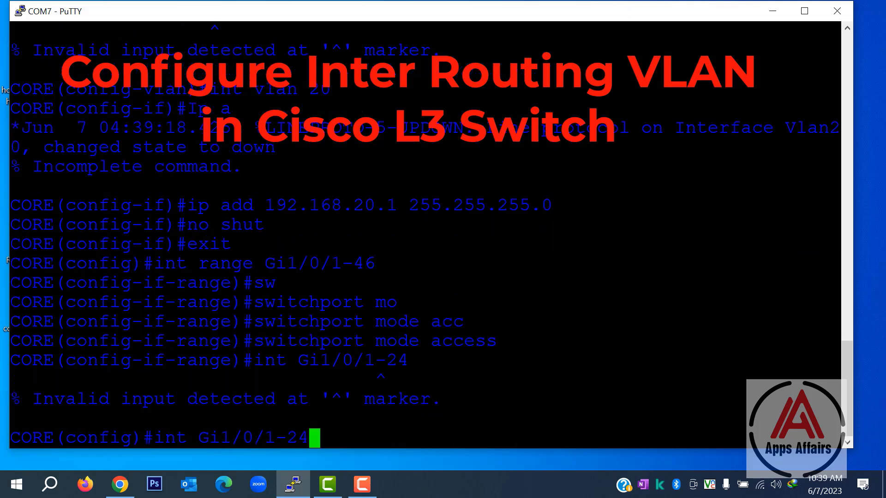
pyautogui.press('Left')
pyautogui.press('Left')
pyautogui.press('Left')
pyautogui.press('Left')
pyautogui.press('Left')
pyautogui.press('Left')
pyautogui.press('Left')
pyautogui.press('Left')
pyautogui.press('Left')
pyautogui.press('Left')
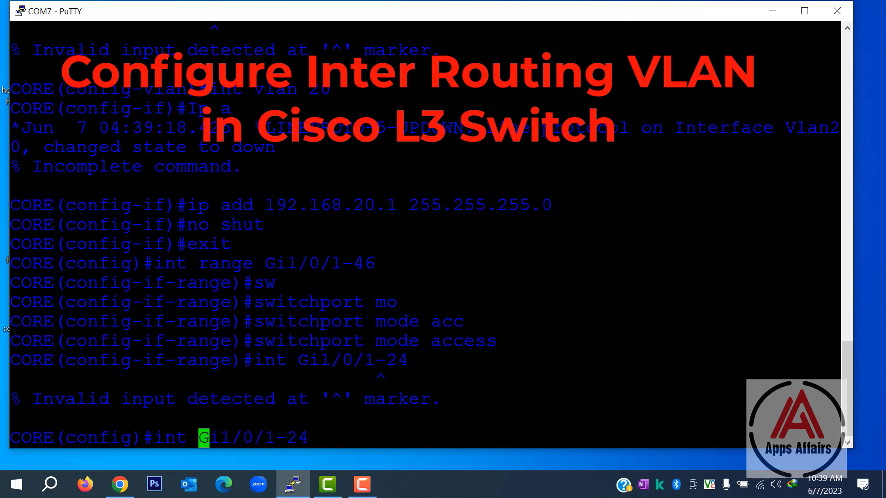
pyautogui.write('range')
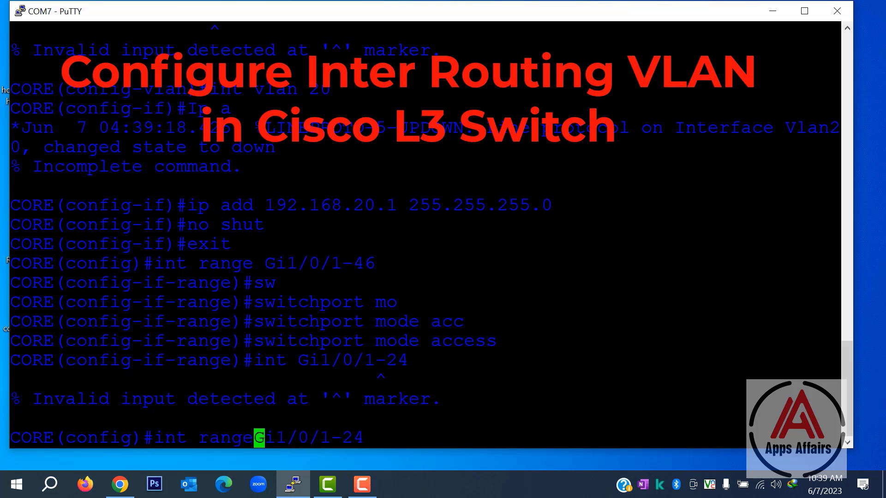
pyautogui.press('Return')
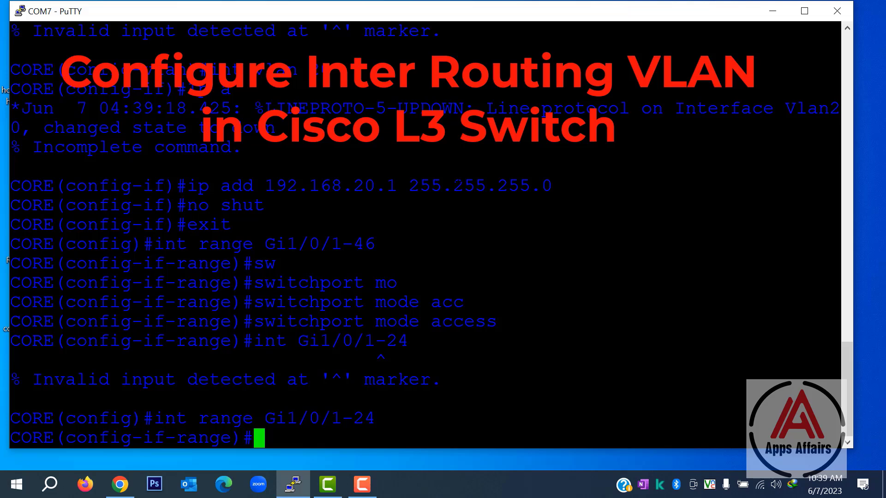
pyautogui.write('sw')
pyautogui.press('Tab')
pyautogui.write('ac')
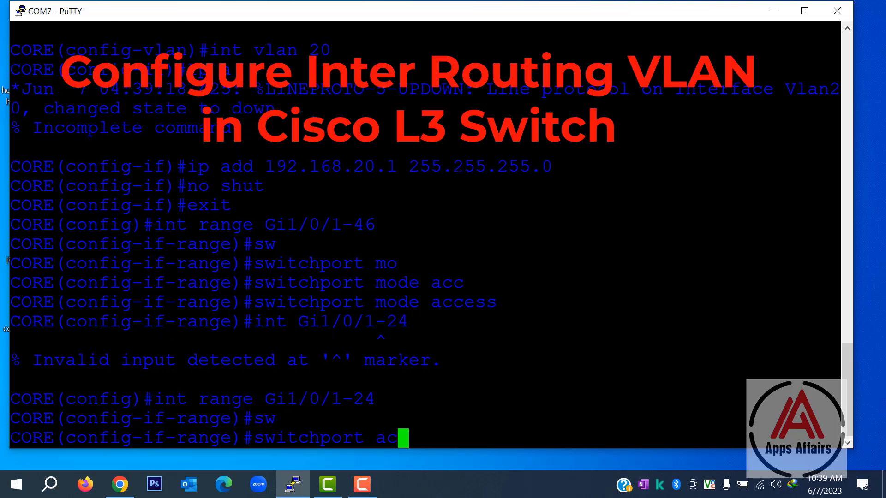
pyautogui.press('Tab')
pyautogui.write('v')
pyautogui.press('Tab')
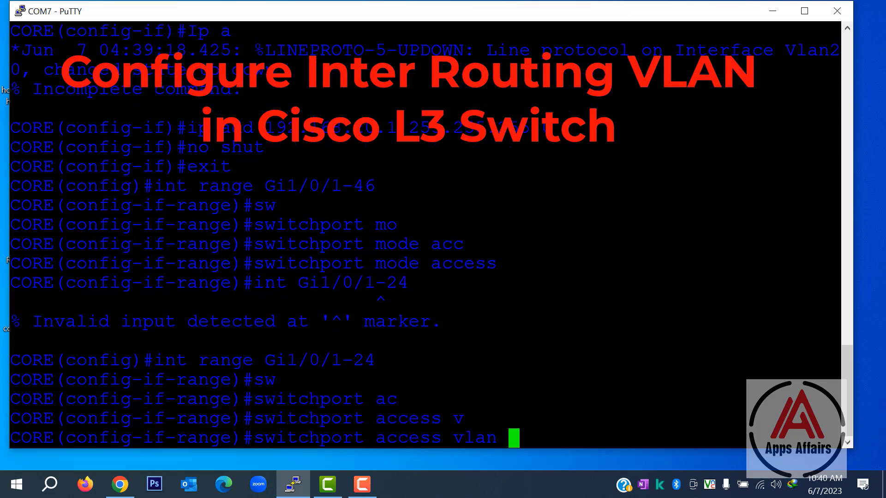
pyautogui.write('10')
pyautogui.press('Return')
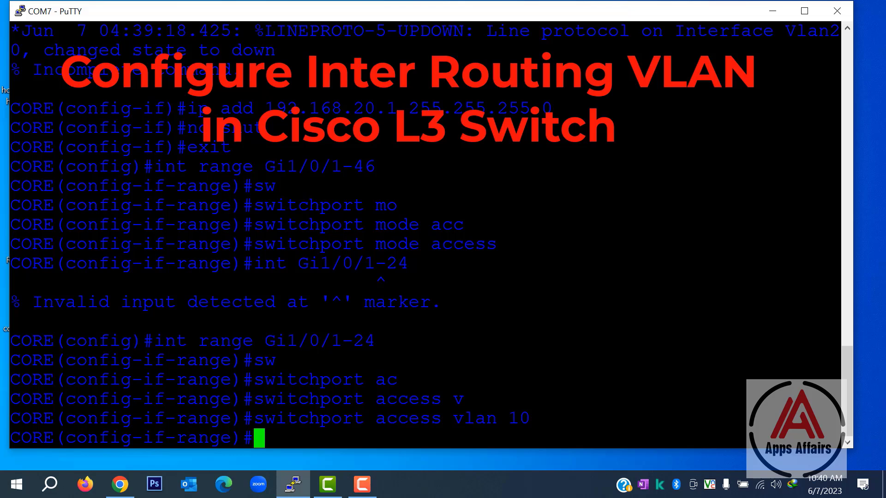
# Assign the interface range Gi1/0/25-46 to access VLAN 20.
pyautogui.press('Up')
pyautogui.press('Up')
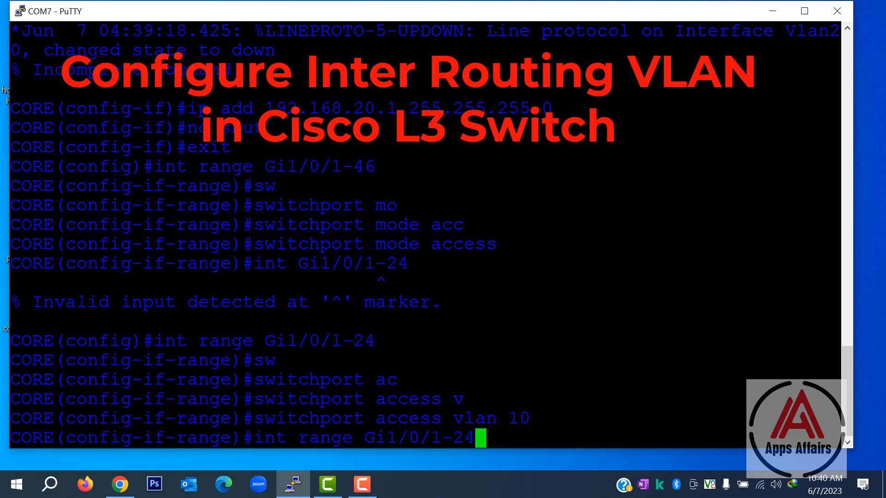
pyautogui.press('Left')
pyautogui.press('Left')
pyautogui.press('Left')
pyautogui.press('Left')
pyautogui.press('Delete')
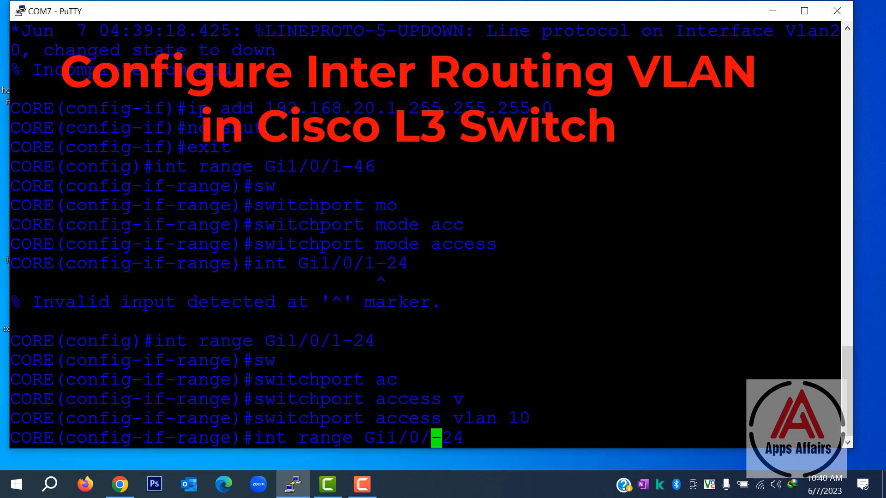
pyautogui.write('25')
pyautogui.press('Right')
pyautogui.press('Right')
pyautogui.press('Right')
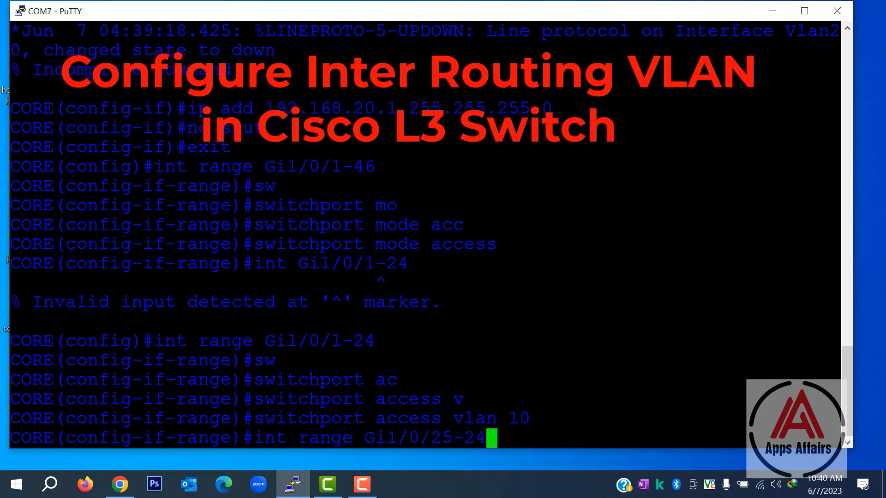
pyautogui.press('BackSpace')
pyautogui.press('BackSpace')
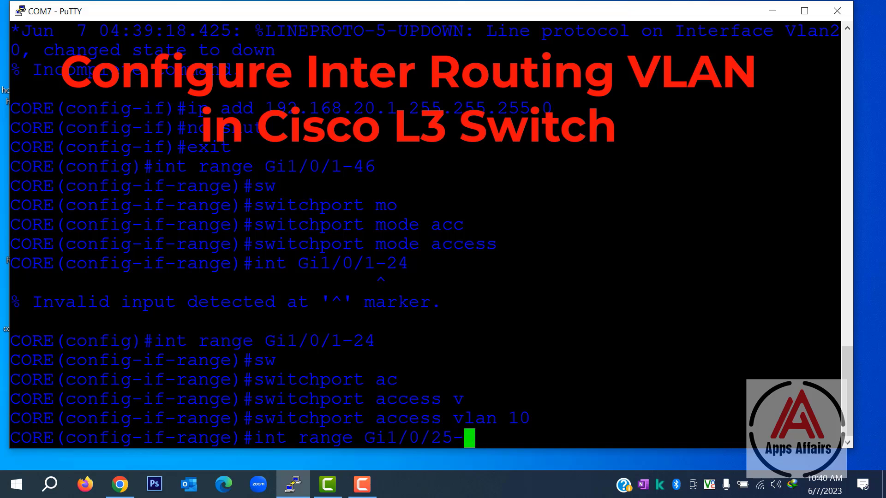
pyautogui.write('46')
pyautogui.press('Return')
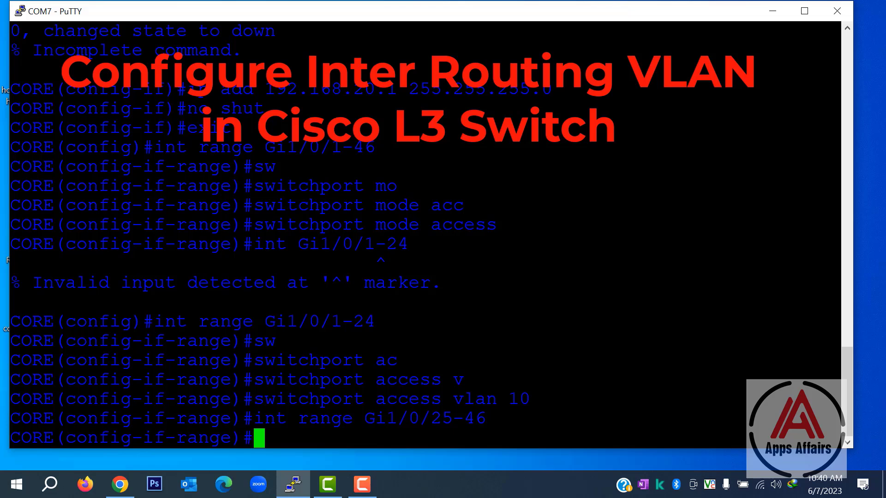
pyautogui.write('sw')
pyautogui.press('Tab')
pyautogui.write('ac')
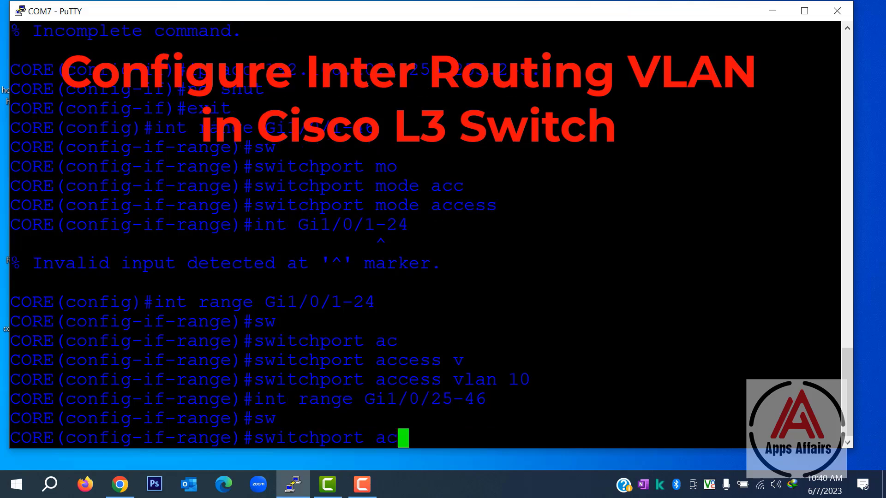
pyautogui.press('Tab')
pyautogui.write('v')
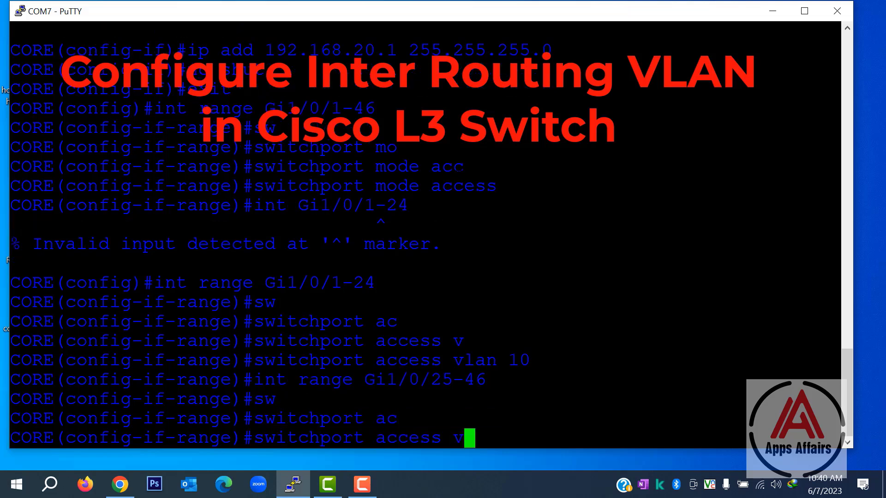
pyautogui.press('Tab')
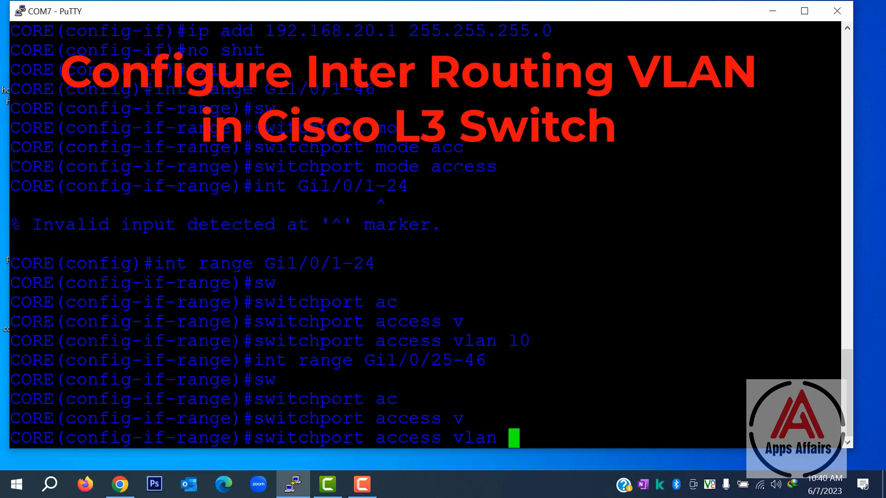
pyautogui.write('2')
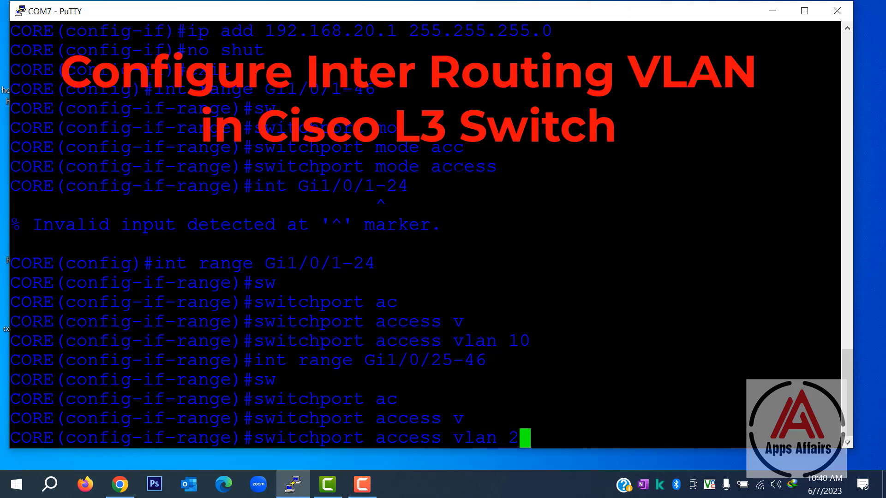
pyautogui.write('0')
pyautogui.press('Return')
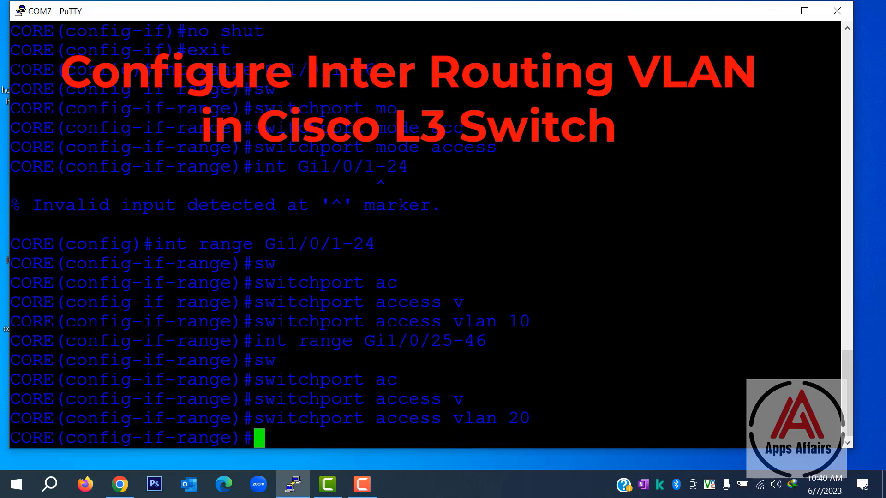
# Leave the interface range configuration and save the switch configuration with do wr.
pyautogui.write('int')
pyautogui.press('Return')
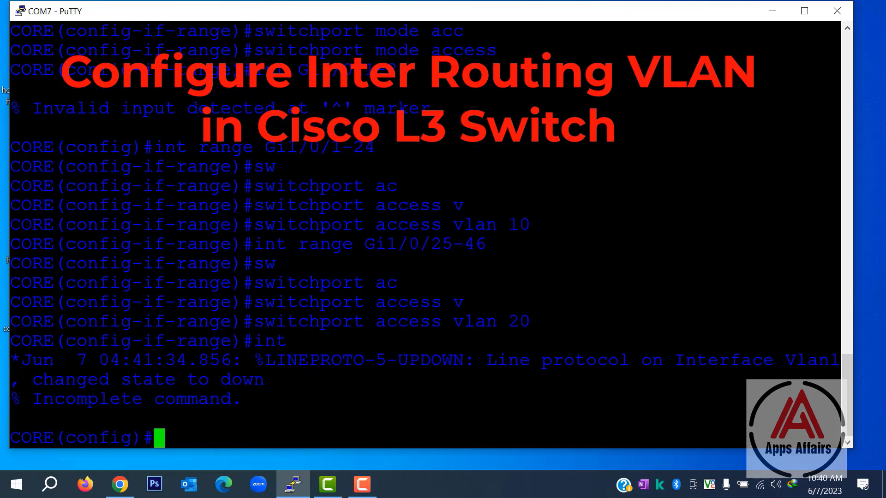
pyautogui.write('do wr')
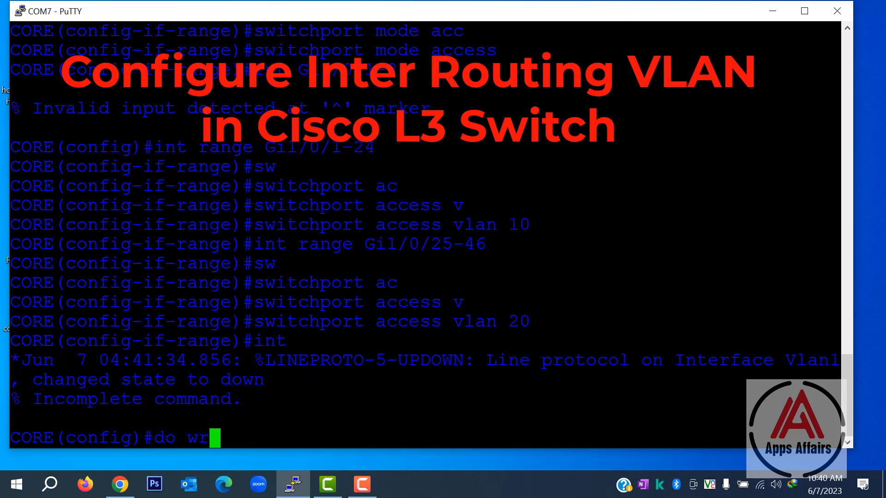
pyautogui.press('Return')
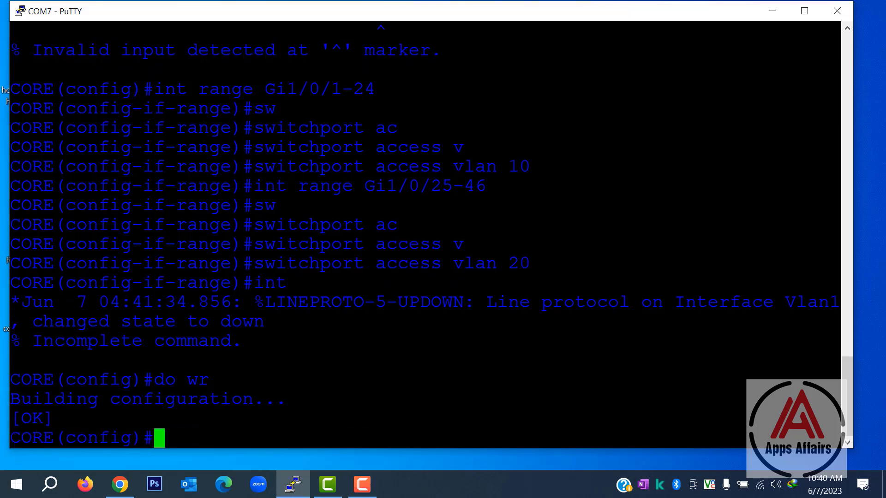
# Turn interface Gi1/0/47 into a routed port with no switchport.
pyautogui.write('int ')
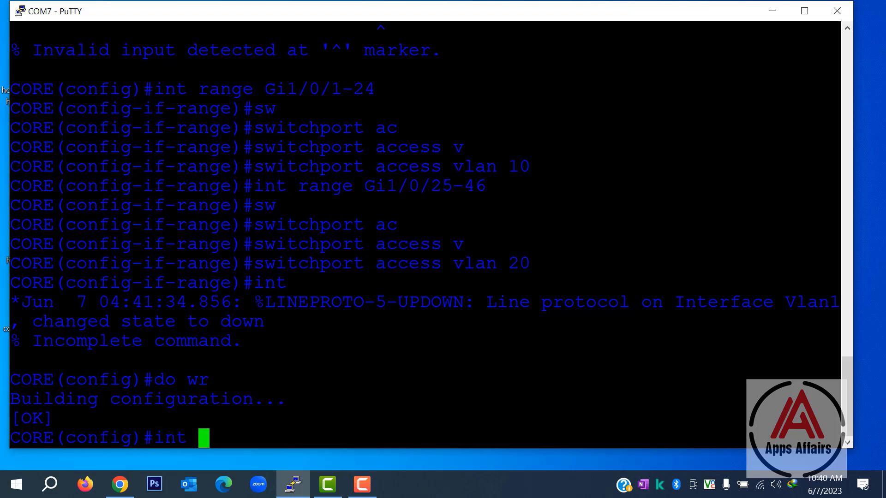
pyautogui.write('gi')
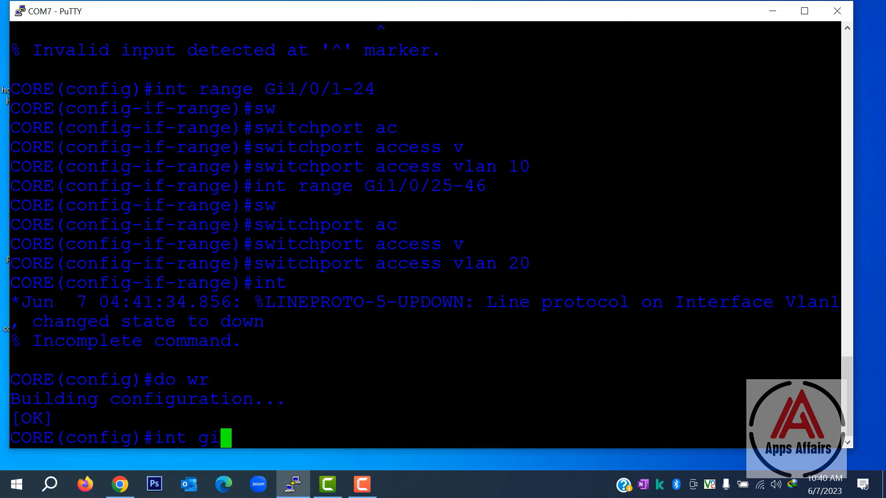
pyautogui.write('1/0/')
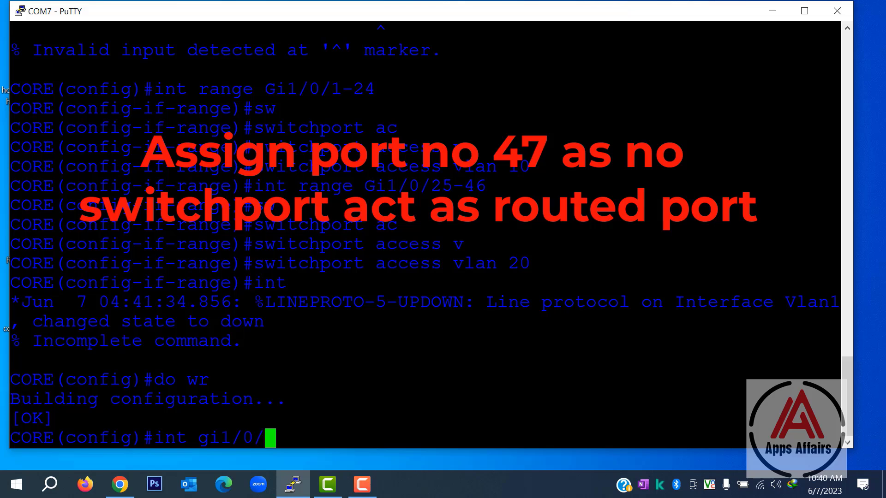
pyautogui.write('47')
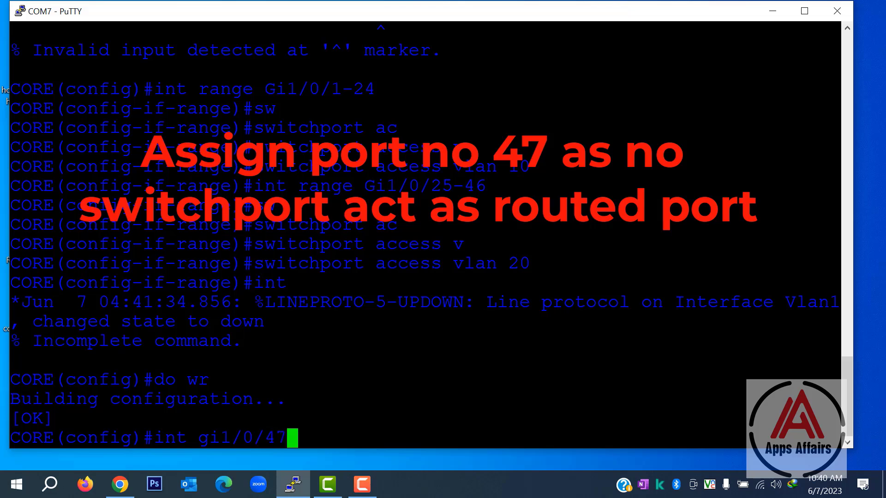
pyautogui.press('Return')
pyautogui.write('n')
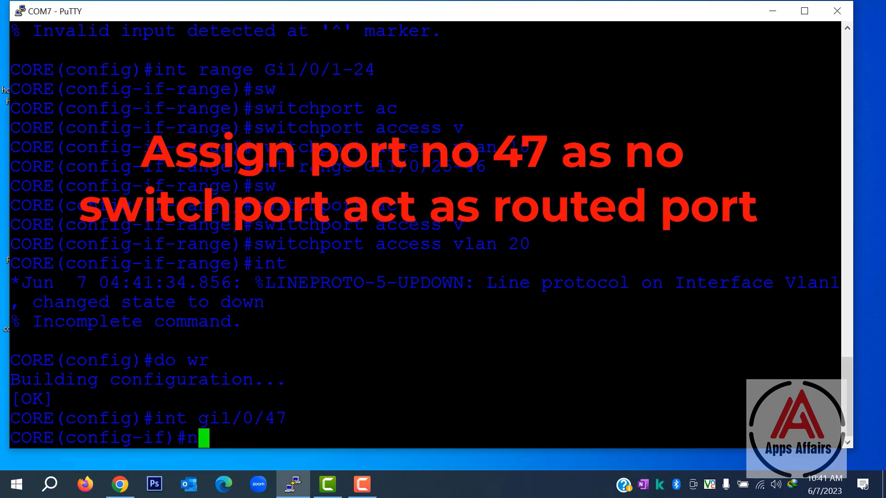
pyautogui.write('o swq')
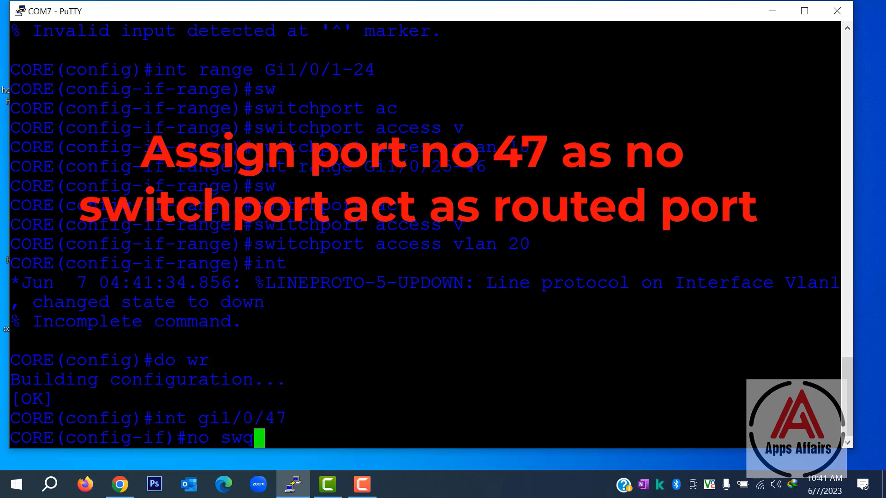
pyautogui.press('BackSpace')
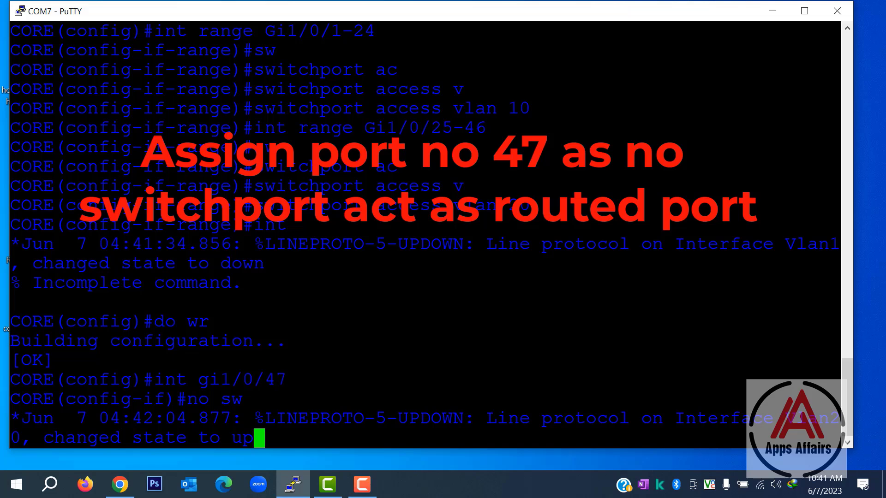
pyautogui.press('Return')
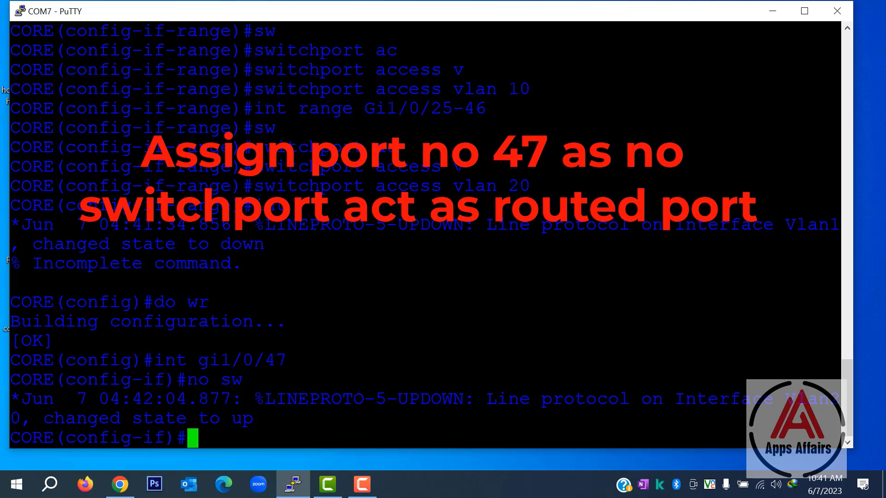
pyautogui.write('no')
pyautogui.press('Return')
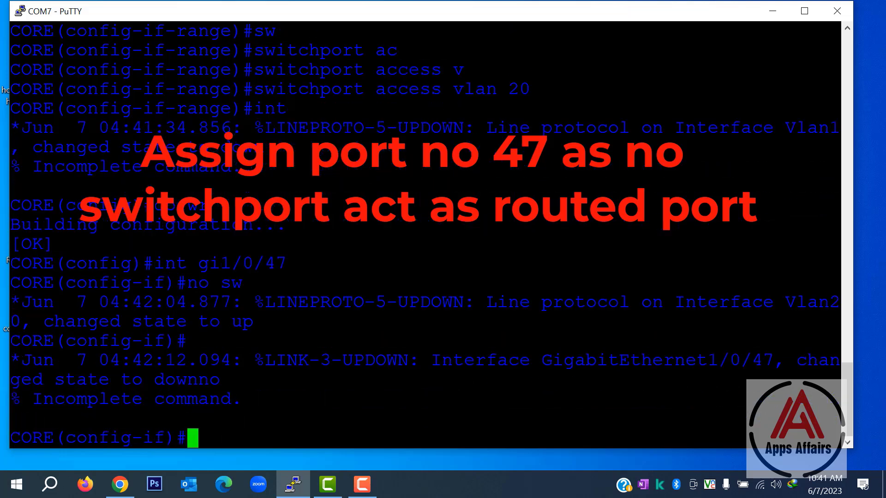
pyautogui.write('no sw')
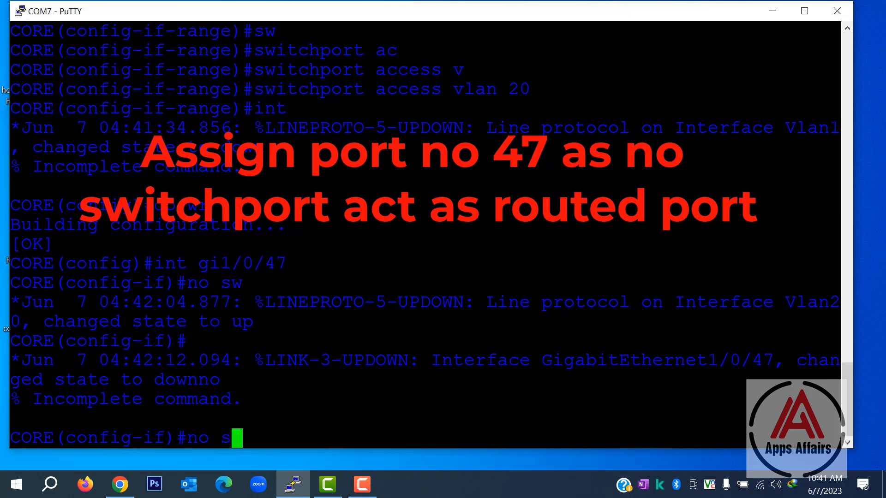
pyautogui.press('Tab')
pyautogui.press('Return')
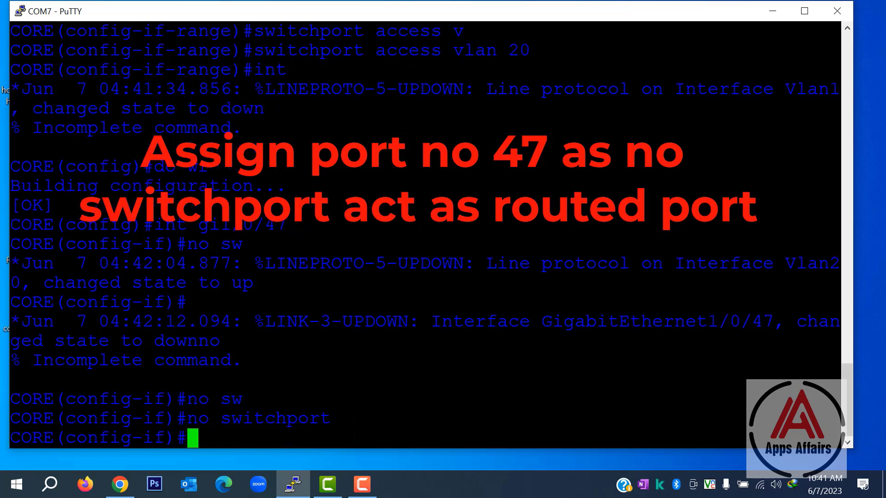
# Give the routed port Gi1/0/47 IP address 10.10.10.2 with mask 255.255.255.252.
pyautogui.write('ip add')
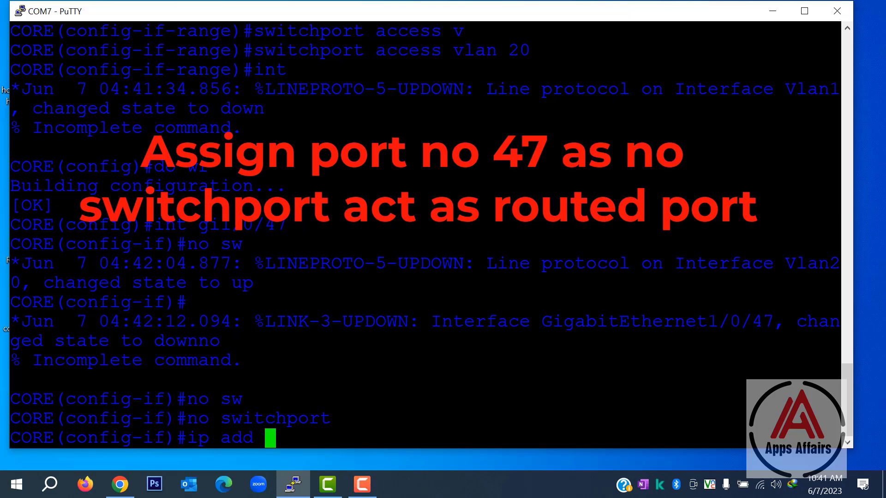
pyautogui.write(' 1')
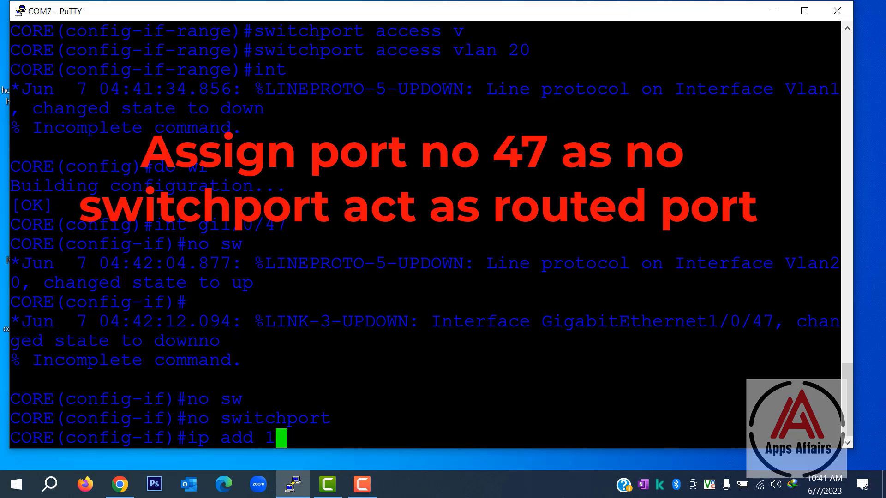
pyautogui.write('0.')
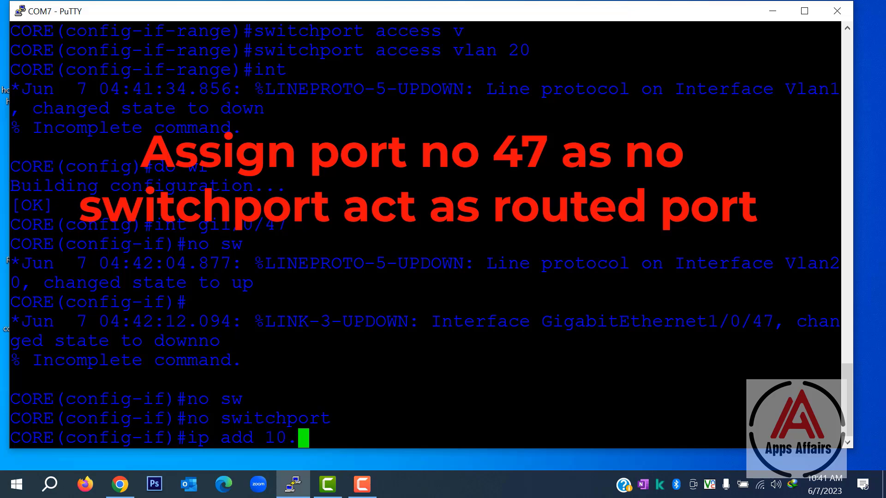
pyautogui.write('10.10')
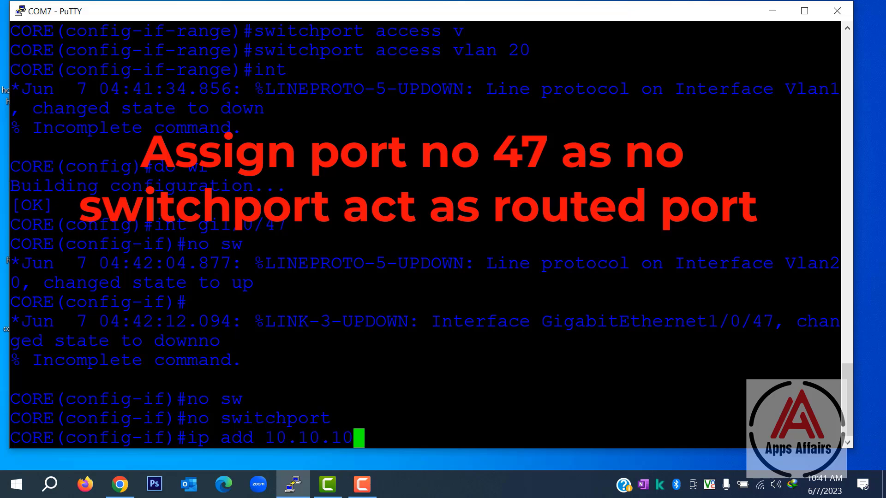
pyautogui.write('.')
pyautogui.write('2 ')
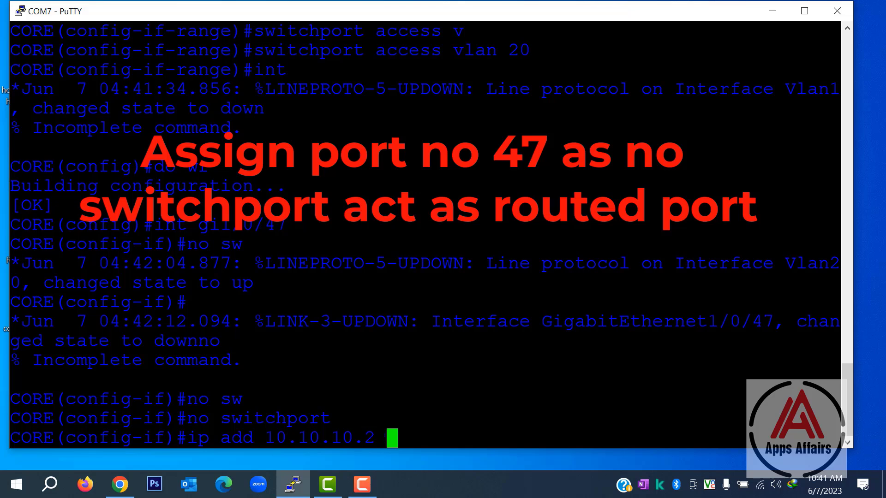
pyautogui.write('255.2')
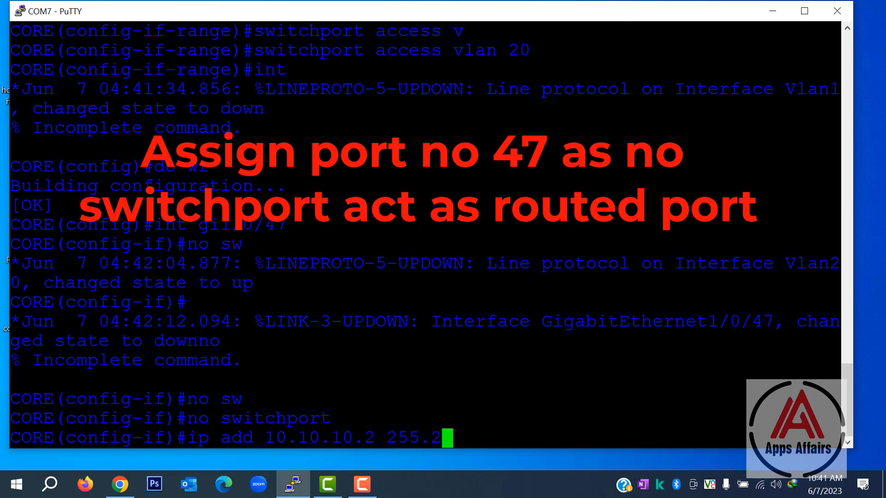
pyautogui.write('55.255')
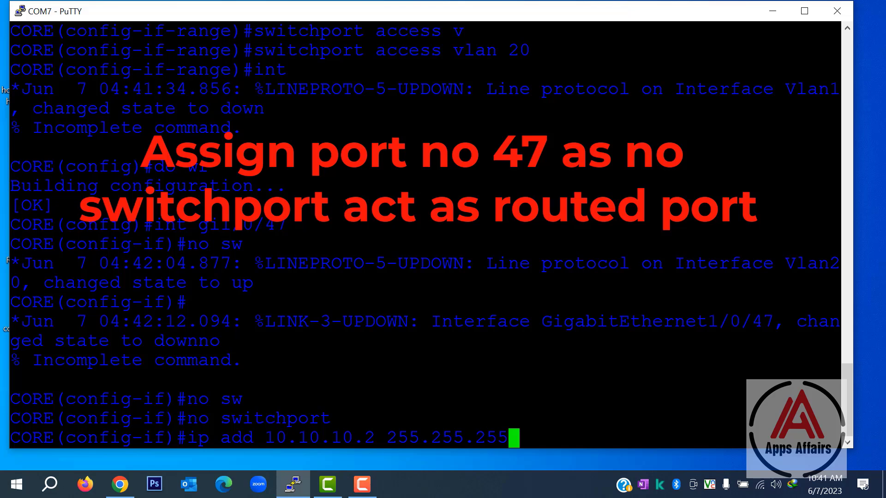
pyautogui.write('.')
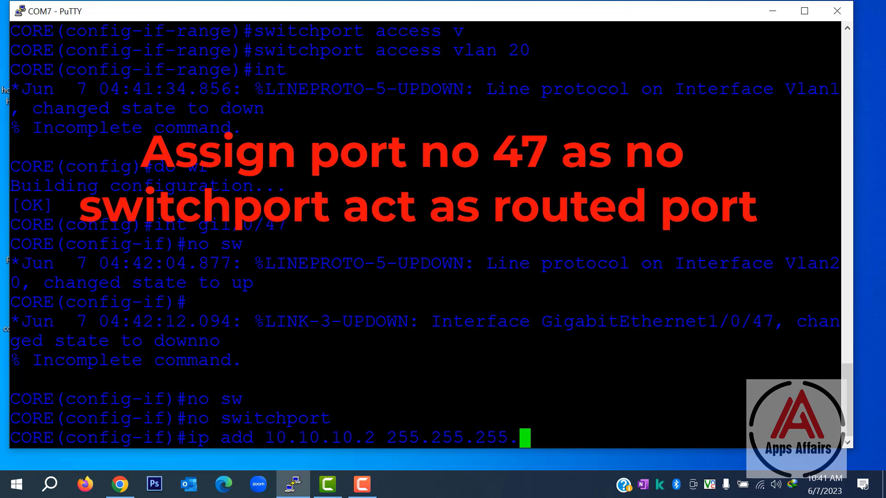
pyautogui.write('252')
pyautogui.press('Return')
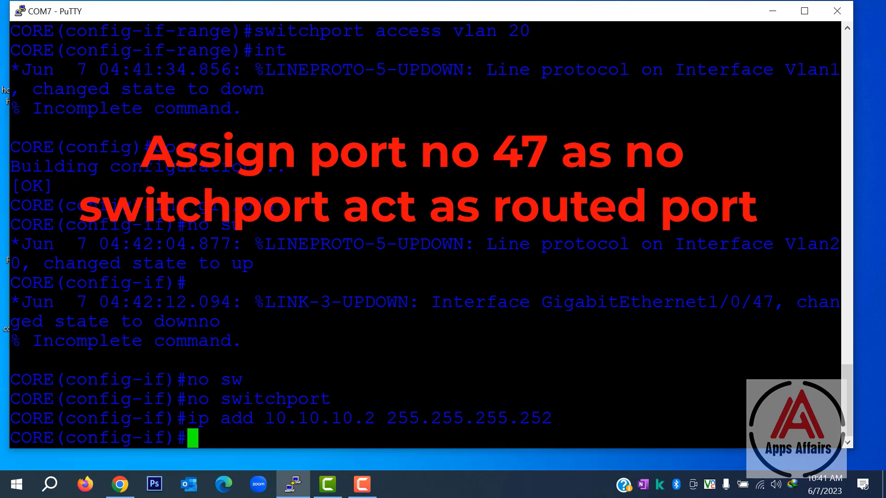
# Enable interface Gi1/0/47 with no shutdown.
pyautogui.write('no shu')
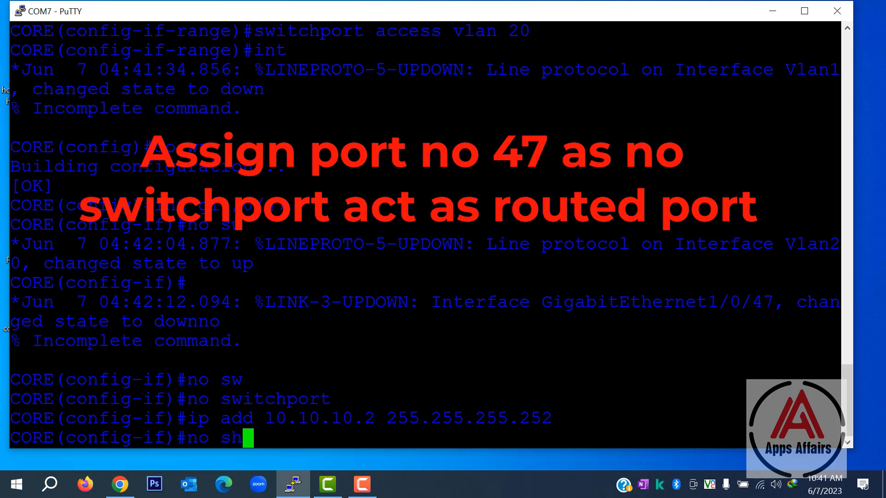
pyautogui.press('Tab')
pyautogui.press('Return')
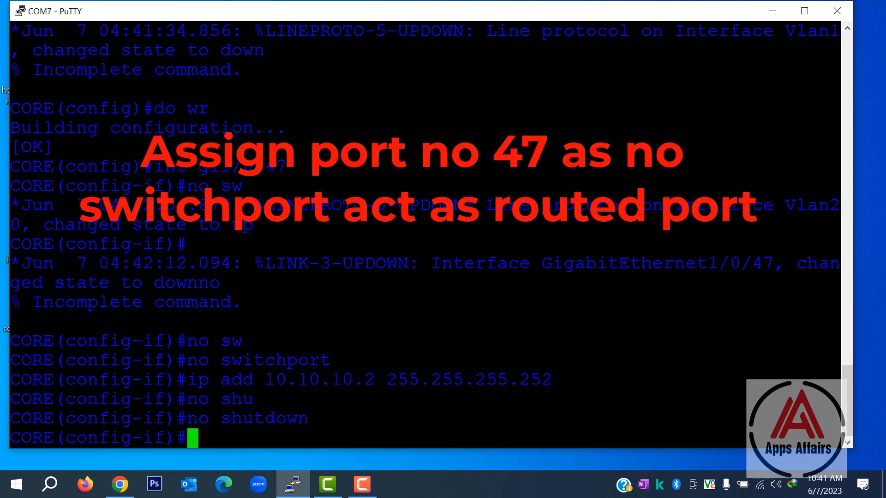
# Leave the Gi1/0/47 configuration and set interface Gi1/0/48 to trunk mode with switchport mode trunk.
pyautogui.write('exit')
pyautogui.press('Return')
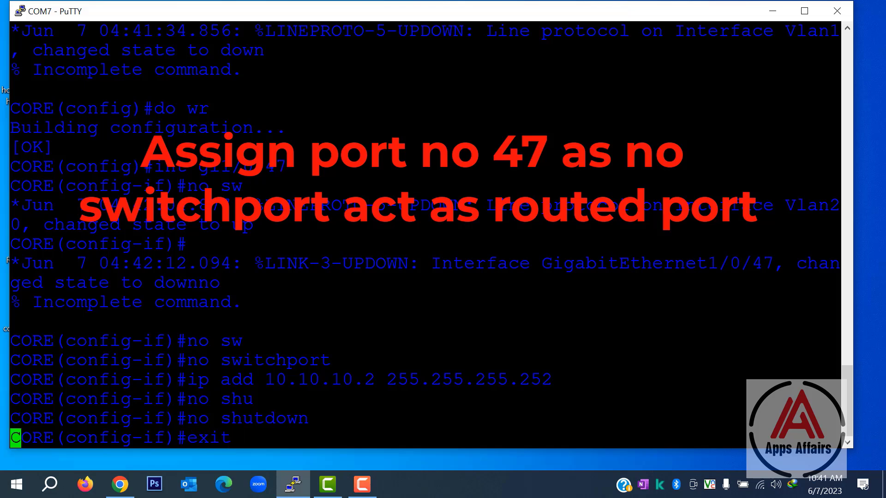
pyautogui.write('nt gi')
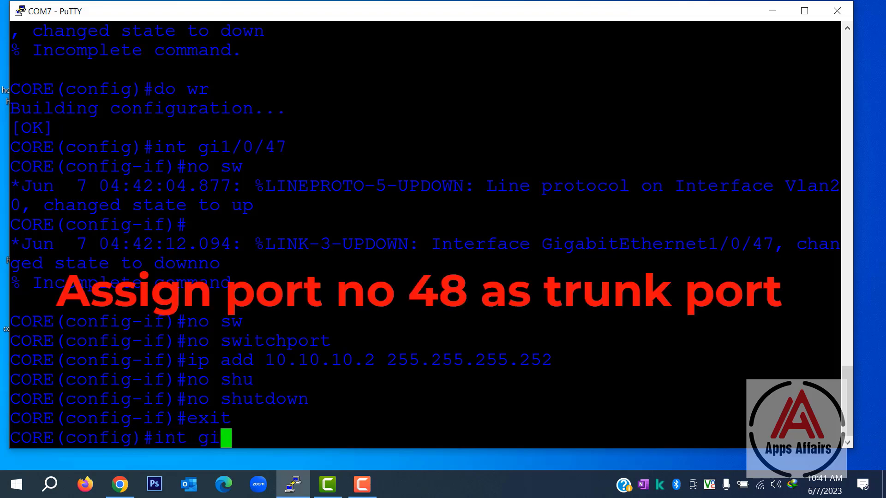
pyautogui.write('1/0/')
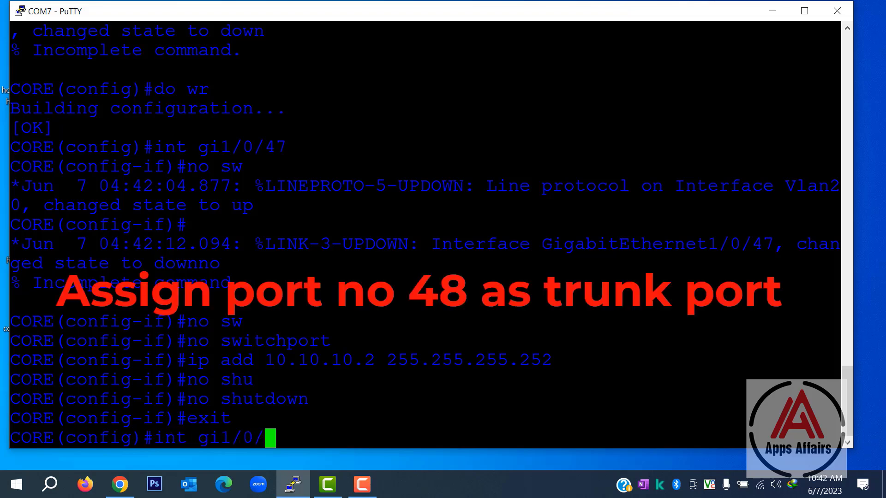
pyautogui.write('48')
pyautogui.press('Return')
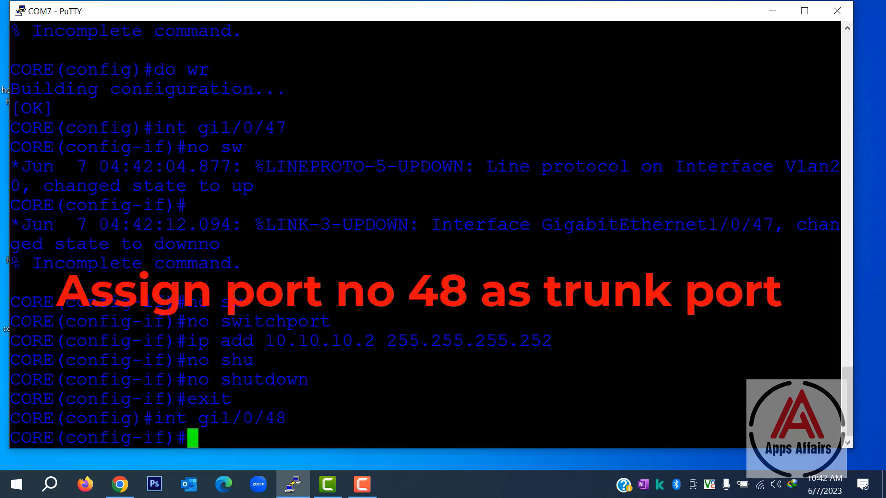
pyautogui.write('sw')
pyautogui.press('Tab')
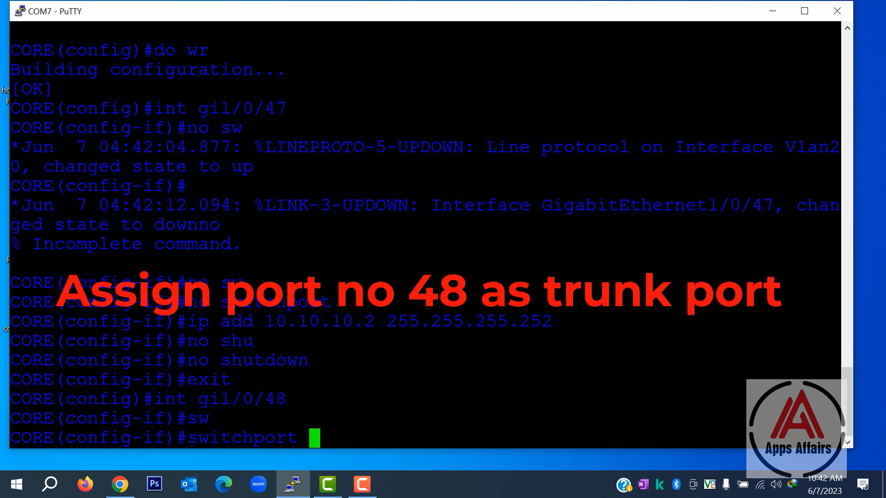
pyautogui.write('mo')
pyautogui.press('Tab')
pyautogui.write('t')
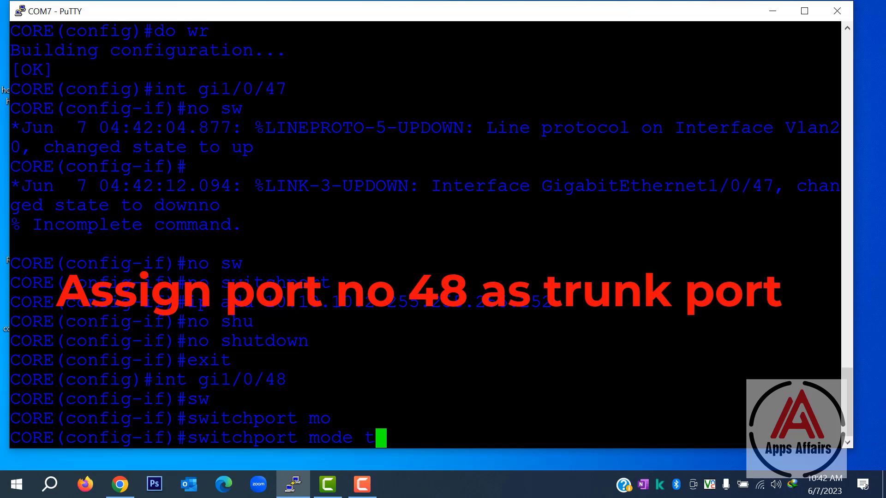
pyautogui.press('Tab')
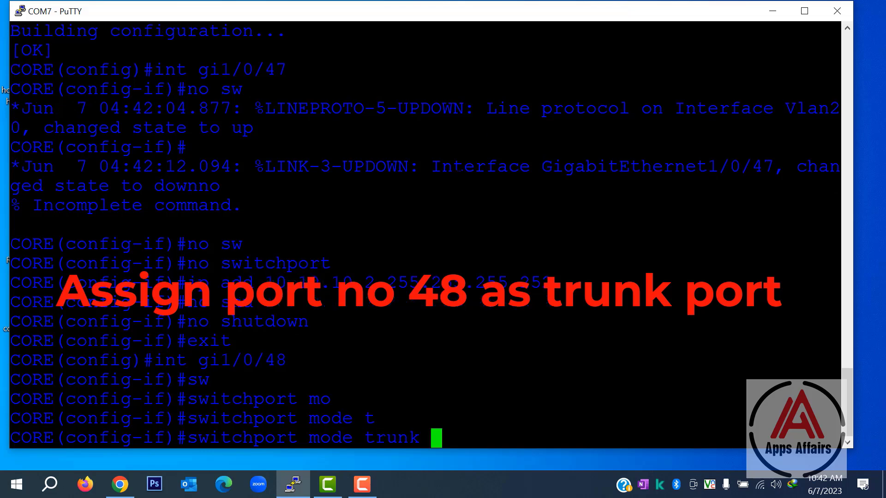
pyautogui.press('Return')
# List the available switchport trunk options for interface Gi1/0/48 with the command help.
pyautogui.write('sw')
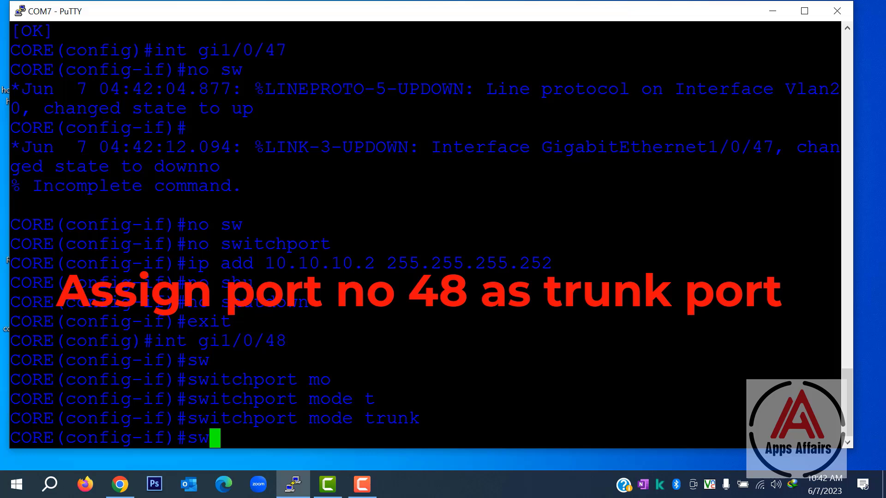
pyautogui.press('Tab')
pyautogui.write('t')
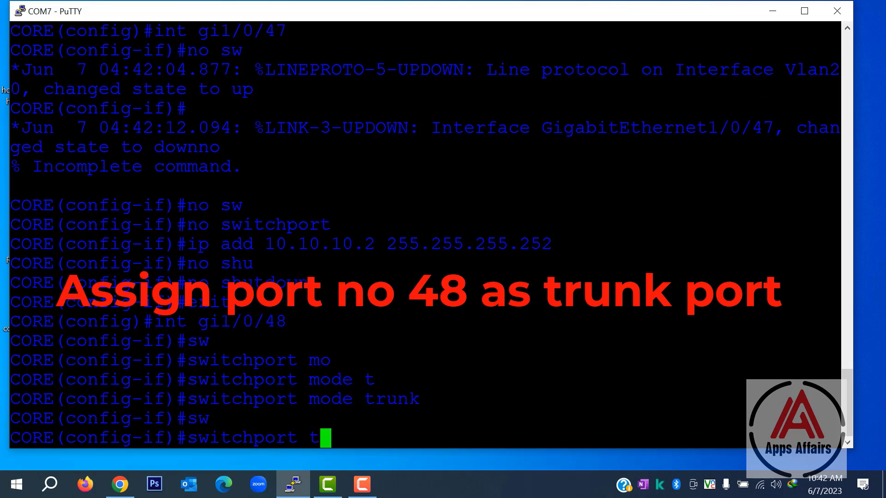
pyautogui.press('Tab')
pyautogui.write('e')
pyautogui.press('Tab')
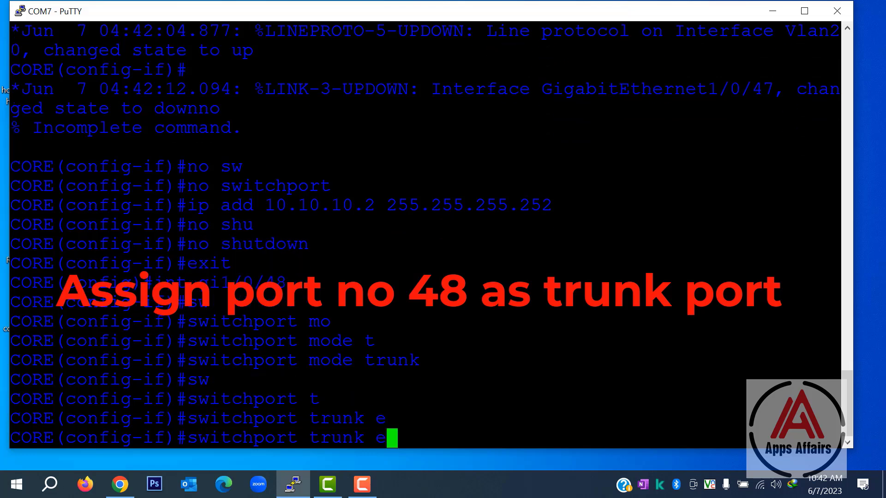
pyautogui.write('e')
pyautogui.press('Tab')
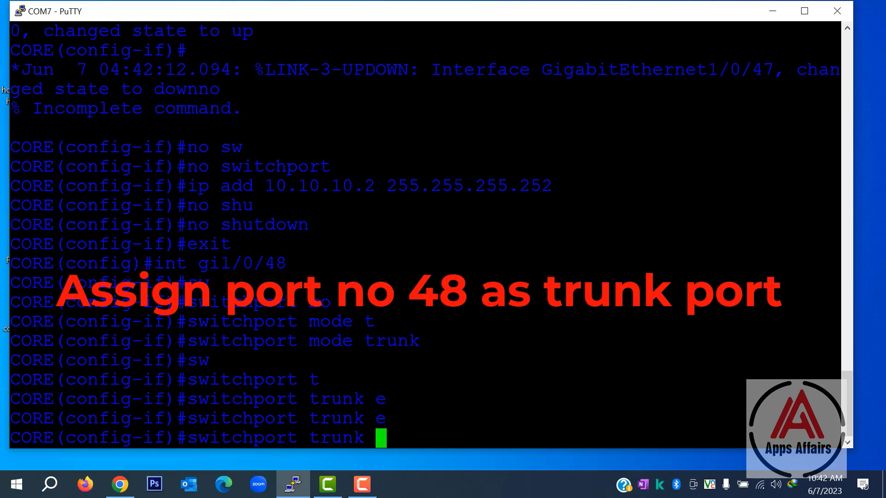
pyautogui.write('?')
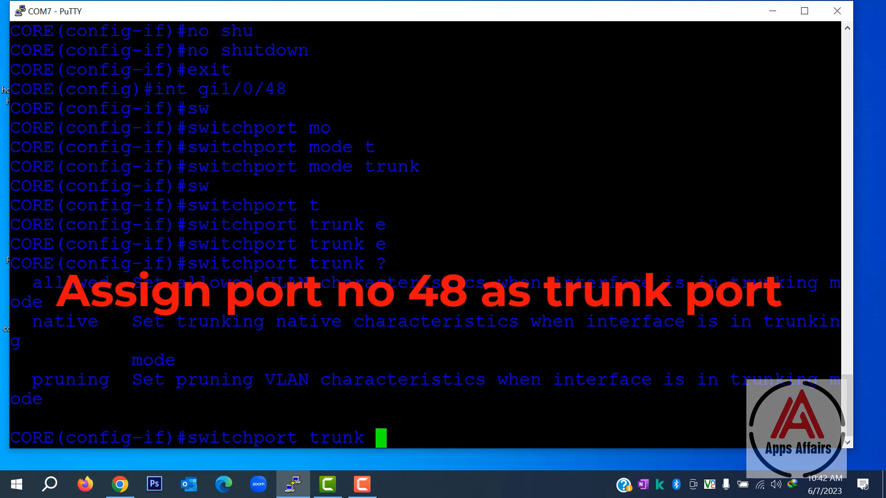
# Allow VLANs 10 and 20 on the Gi1/0/48 trunk with switchport trunk allowed vlan 10,20.
pyautogui.write('a')
pyautogui.press('Tab')
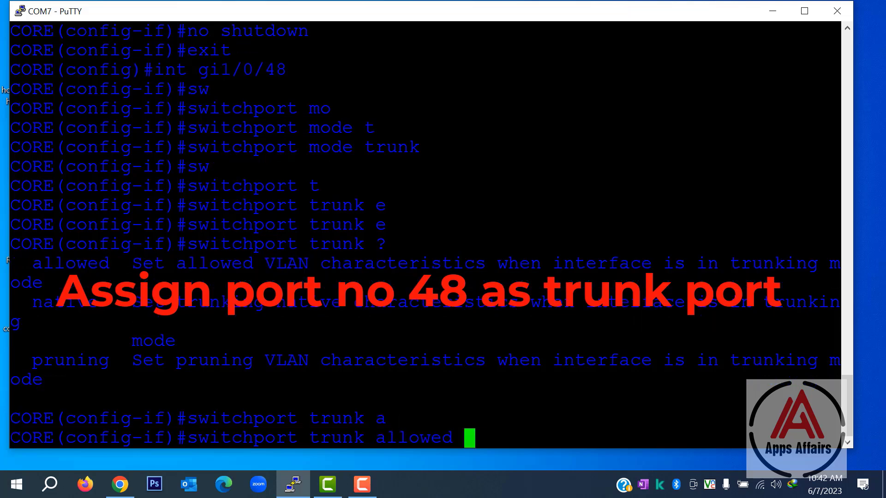
pyautogui.write('v')
pyautogui.press('Tab')
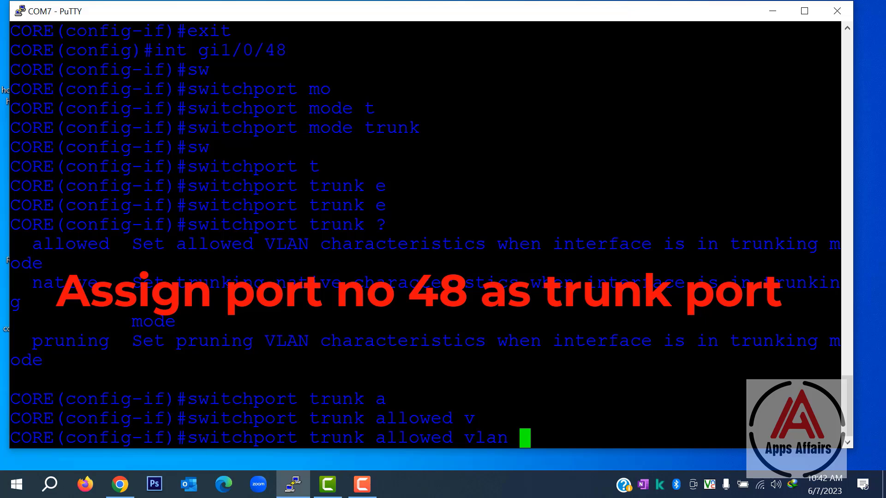
pyautogui.write('10')
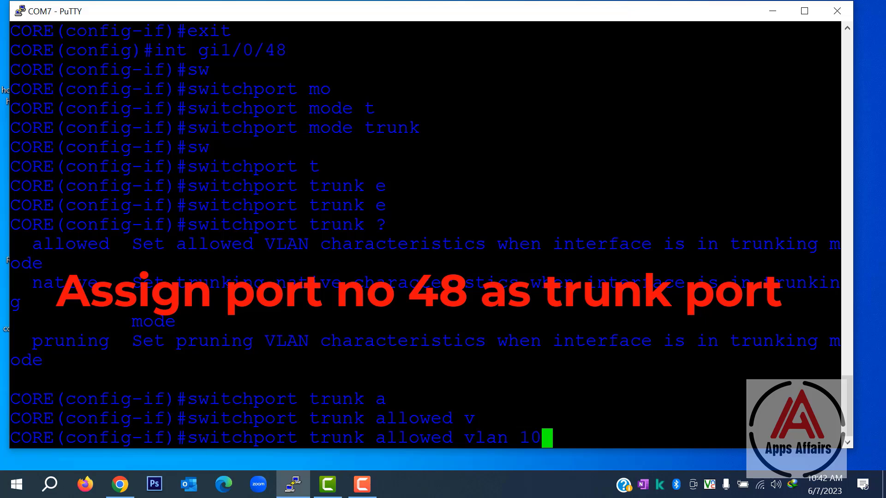
pyautogui.write(',20')
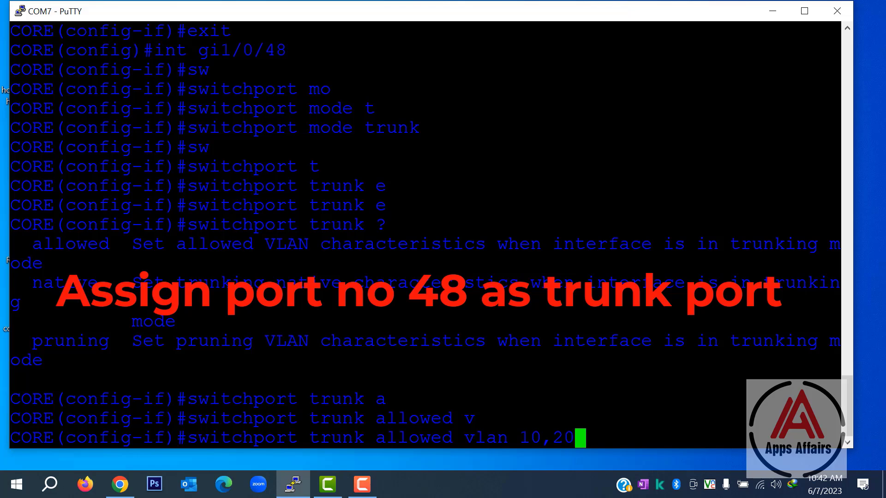
pyautogui.press('Return')
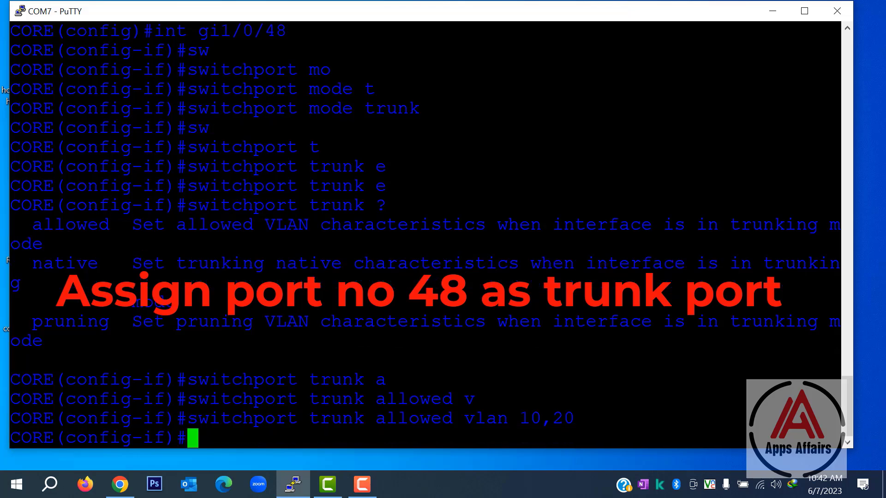
# Save the switch configuration with do wr.
pyautogui.write('do')
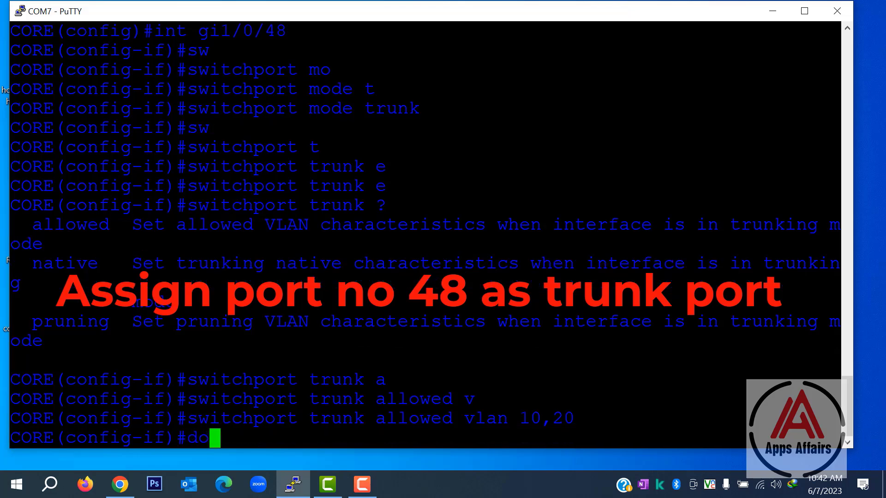
pyautogui.write(' wr')
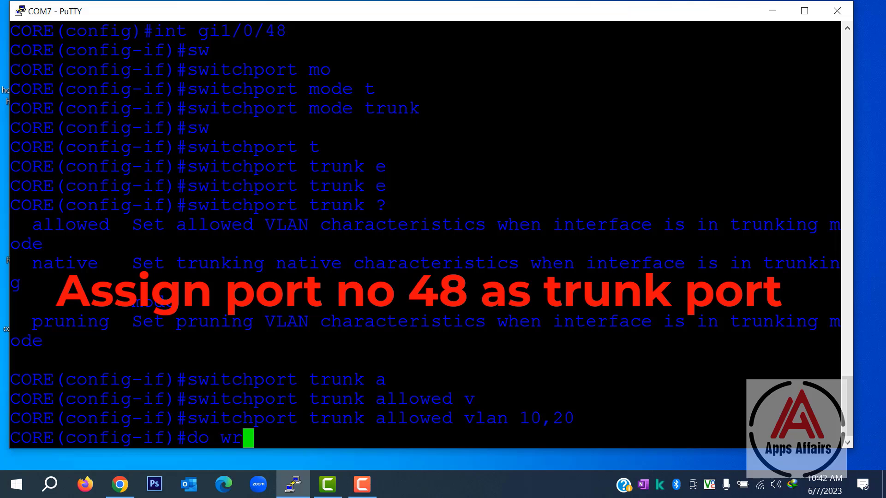
pyautogui.press('Return')
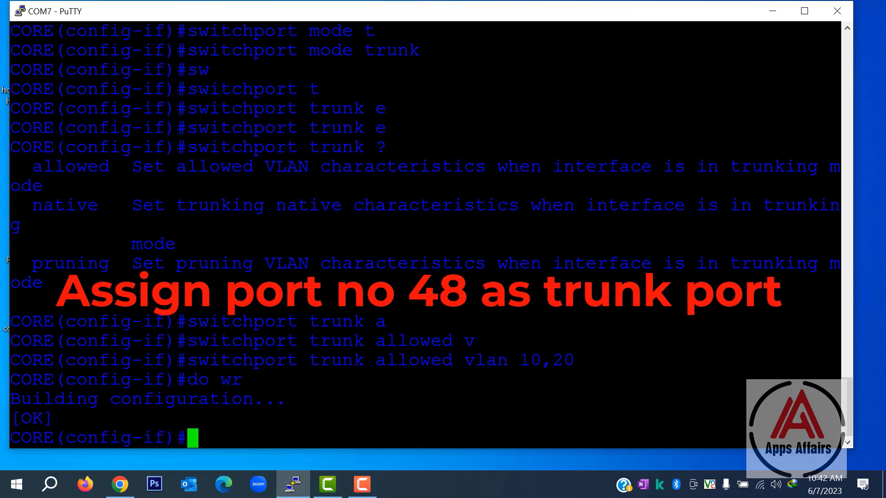
pyautogui.click(362, 485)
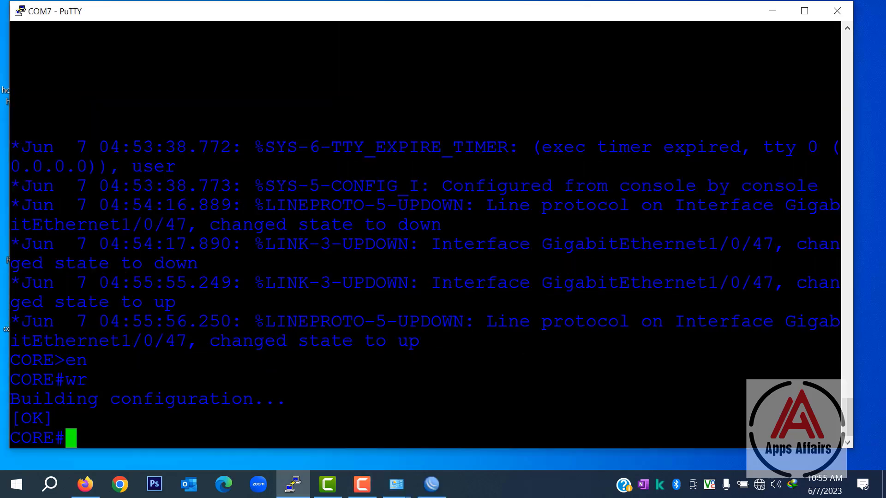
# Display the brief IP status of all switch interfaces with sh ip int brief.
pyautogui.write('sh')
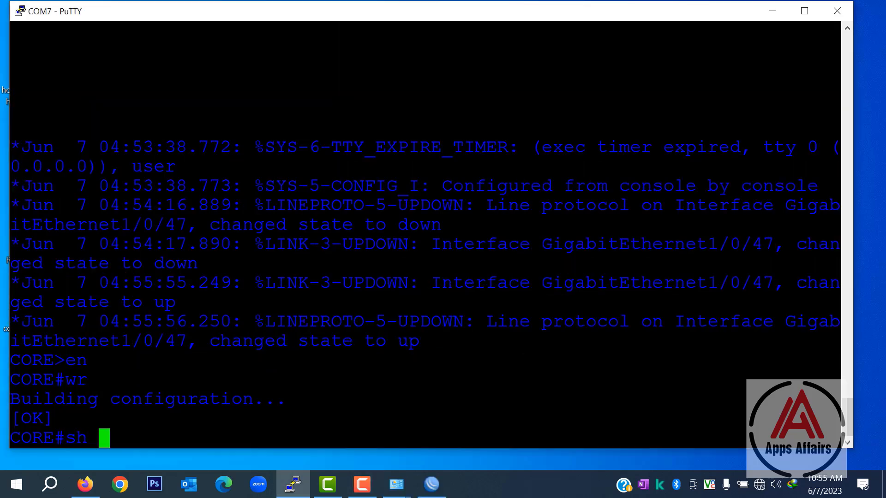
pyautogui.write(' ip ')
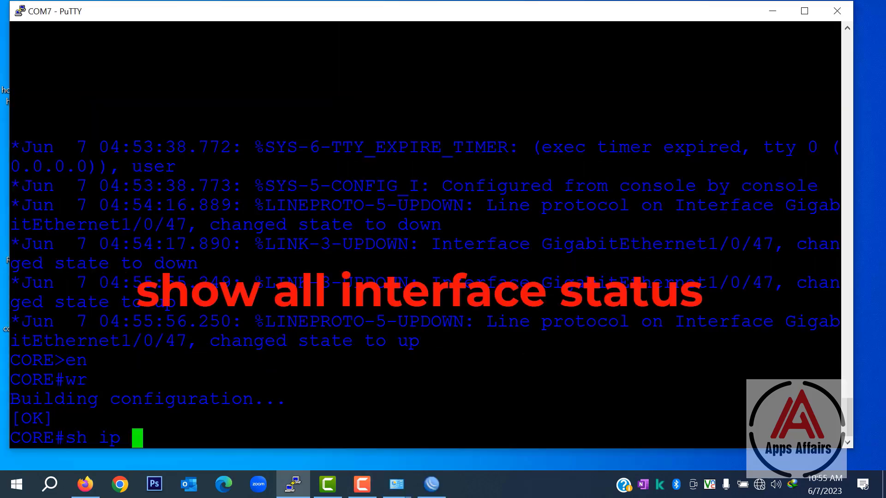
pyautogui.write('int br')
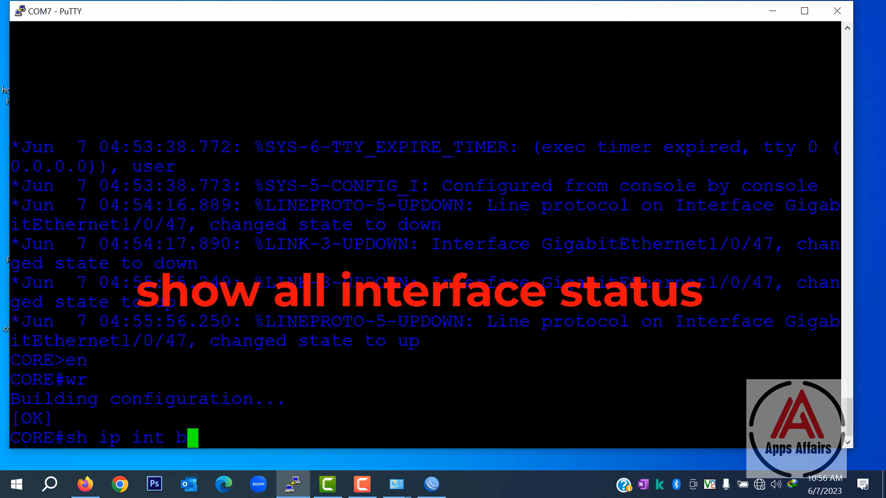
pyautogui.press('Tab')
pyautogui.press('Return')
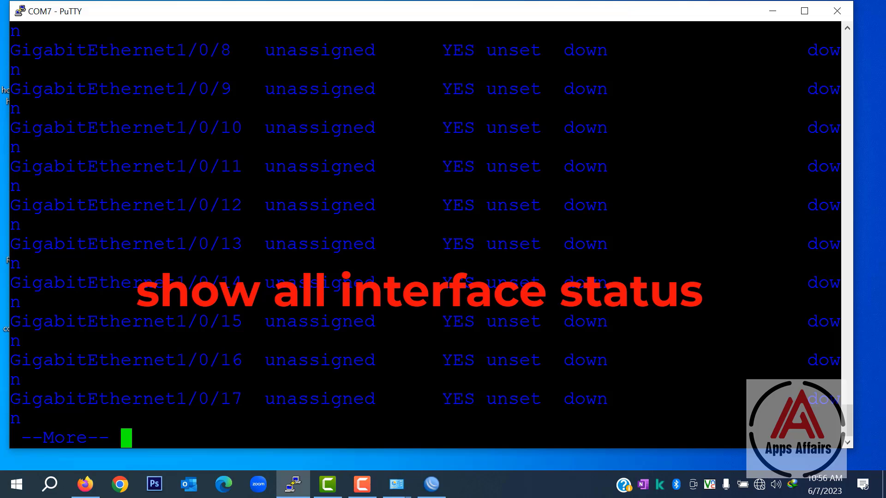
# Page through the interface status listing to its end, checking the address and link state of each port.
pyautogui.press('Return')
pyautogui.press('Return')
pyautogui.press('Return')
pyautogui.press('Return')
pyautogui.press('Return')
pyautogui.press('Return')
pyautogui.press('Return')
pyautogui.press('Return')
pyautogui.press('Return')
pyautogui.press('Return')
pyautogui.press('Return')
pyautogui.press('Return')
pyautogui.press('Return')
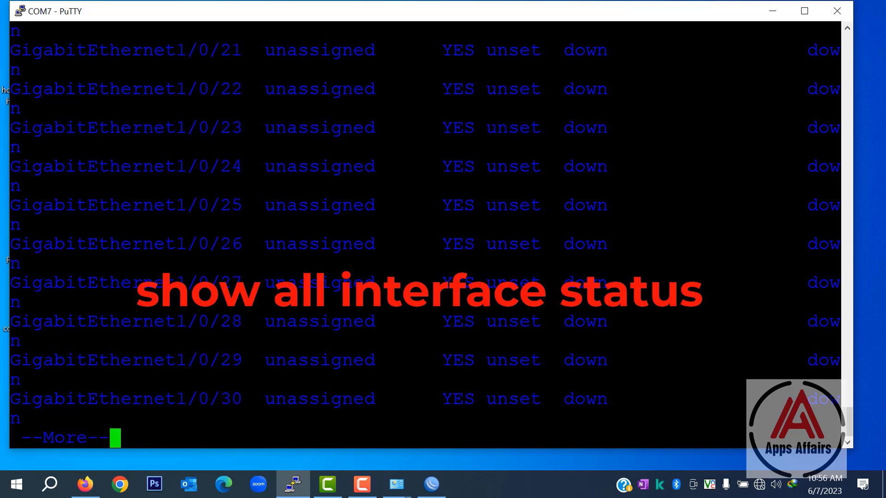
pyautogui.press('Return')
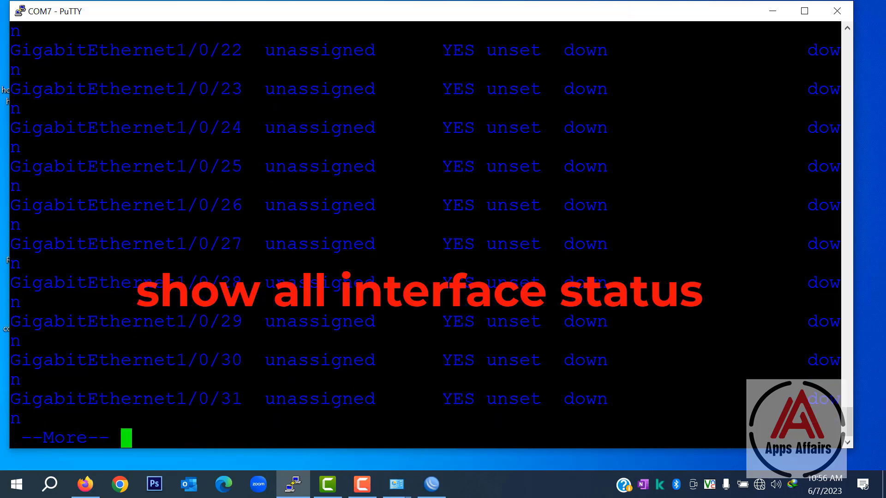
pyautogui.press('Return')
pyautogui.press('Return')
pyautogui.press('Return')
pyautogui.press('Return')
pyautogui.press('Return')
pyautogui.press('Return')
pyautogui.press('Return')
pyautogui.press('Return')
pyautogui.press('Return')
pyautogui.press('Return')
pyautogui.press('Return')
pyautogui.press('Return')
pyautogui.press('Return')
pyautogui.press('Return')
pyautogui.press('Return')
pyautogui.press('Return')
pyautogui.press('Return')
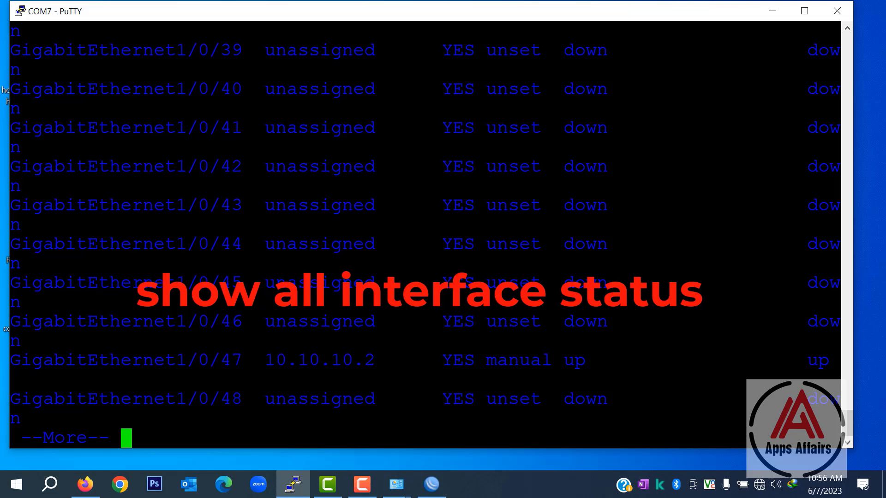
pyautogui.press('Return')
pyautogui.press('Return')
pyautogui.press('Return')
pyautogui.press('Return')
pyautogui.press('Return')
pyautogui.press('Return')
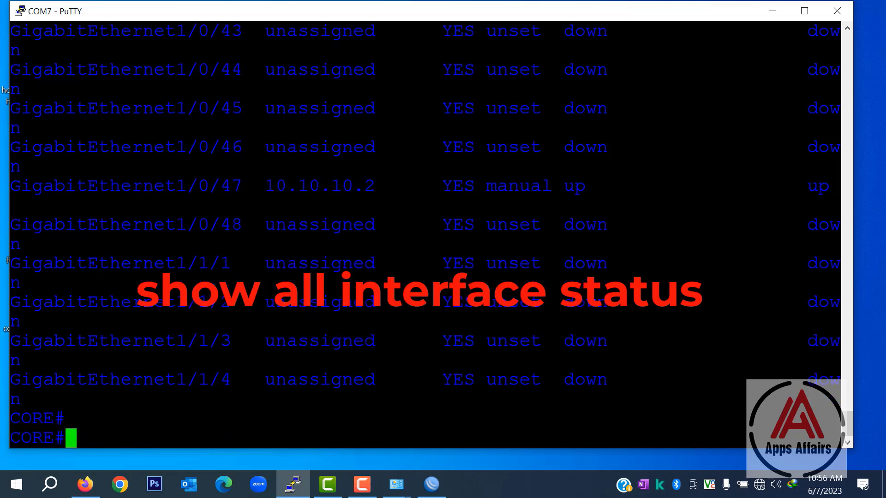
# Rerun sh ip int brief and page through the full listing to review the address and link state of every interface.
pyautogui.press('Up')
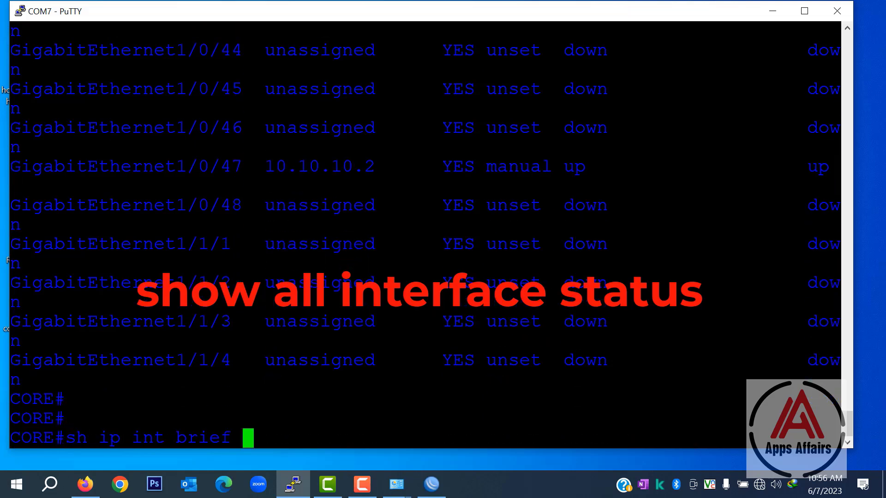
pyautogui.press('Return')
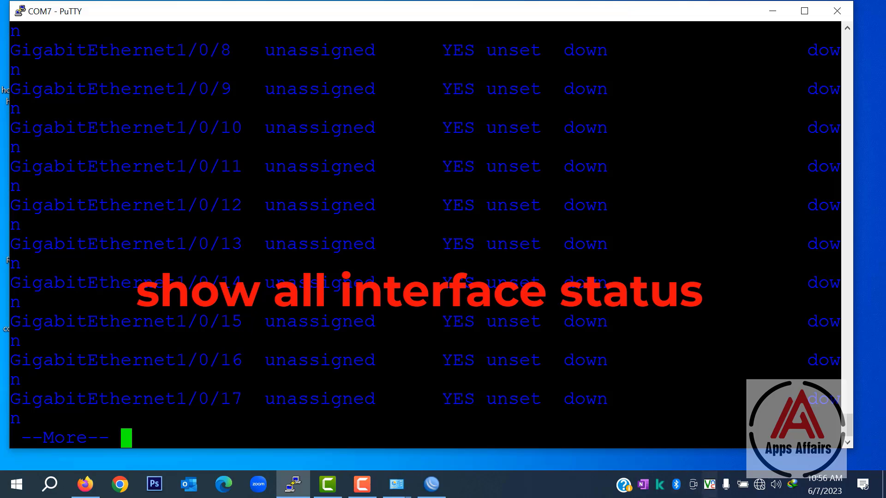
pyautogui.press('space')
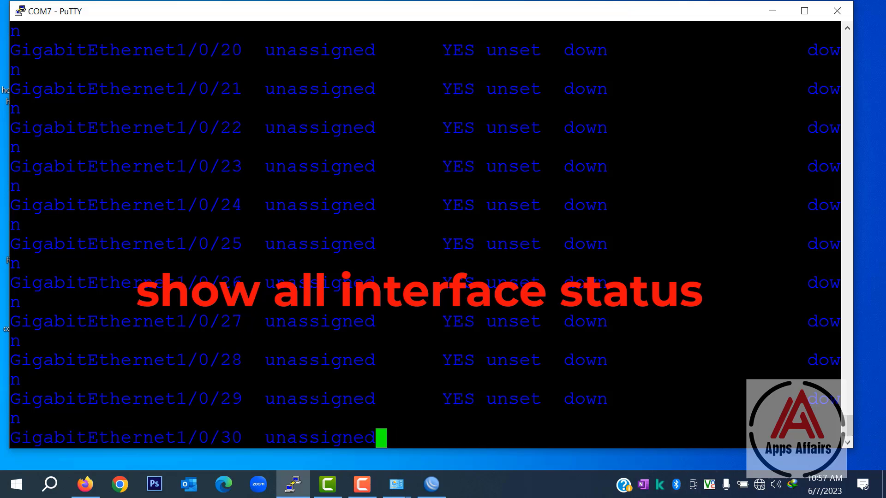
pyautogui.press('Return')
pyautogui.press('Return')
pyautogui.press('Return')
pyautogui.press('Return')
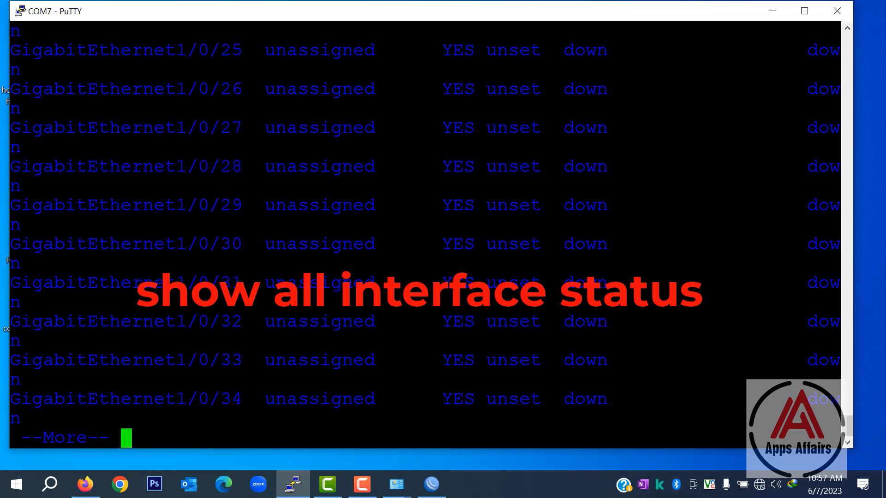
pyautogui.press('Return')
pyautogui.press('Return')
pyautogui.press('Return')
pyautogui.press('Return')
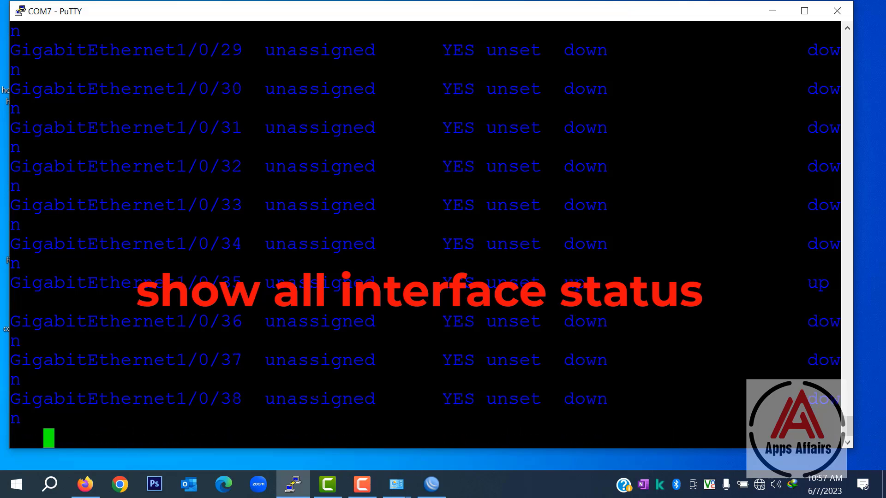
pyautogui.press('Return')
pyautogui.press('Return')
pyautogui.press('Return')
pyautogui.press('Return')
pyautogui.press('Return')
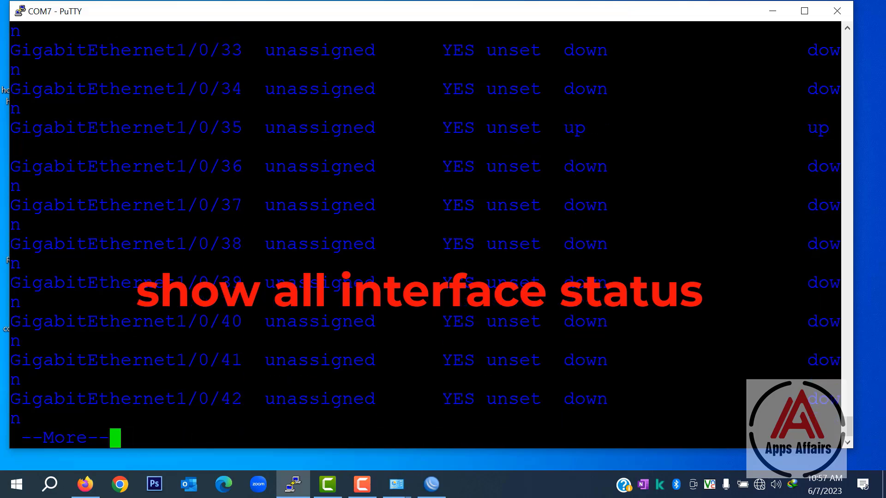
pyautogui.press('Return')
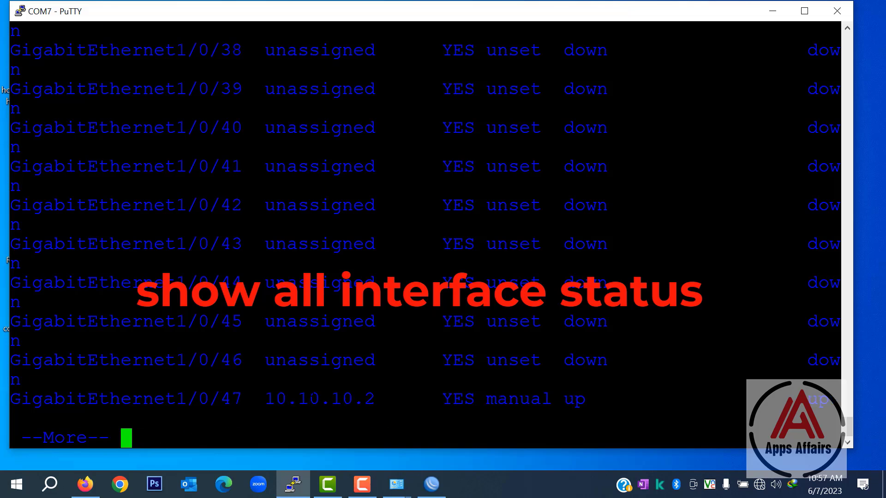
pyautogui.press('Return')
pyautogui.press('Return')
pyautogui.press('Return')
pyautogui.press('Return')
pyautogui.press('Return')
pyautogui.press('Return')
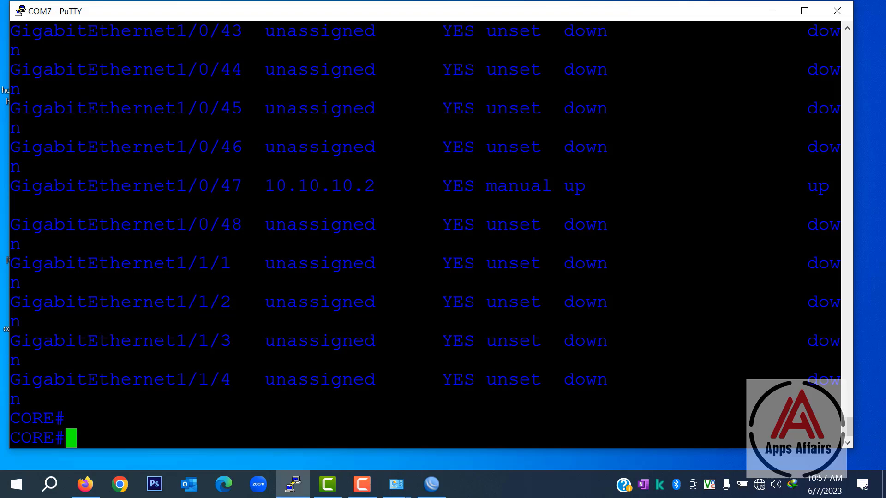
# Enter global configuration mode with config t and enable inter-VLAN routing with ip routing.
pyautogui.write('con')
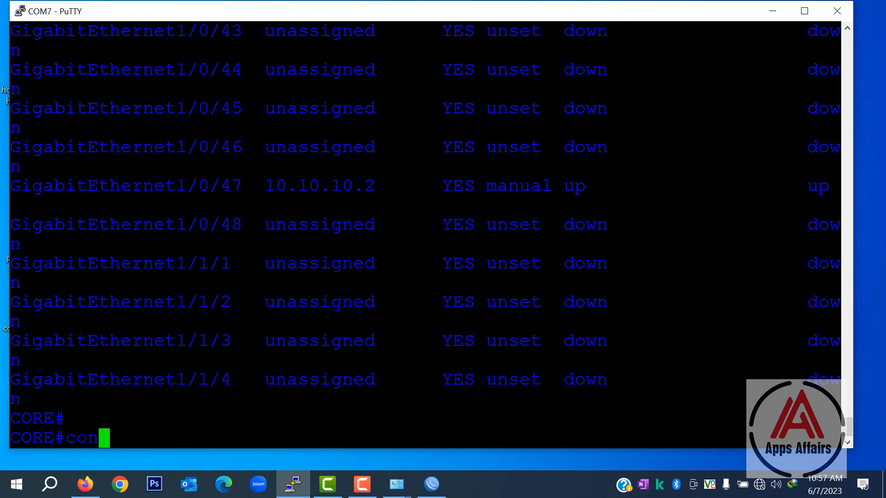
pyautogui.write('fig t')
pyautogui.press('Return')
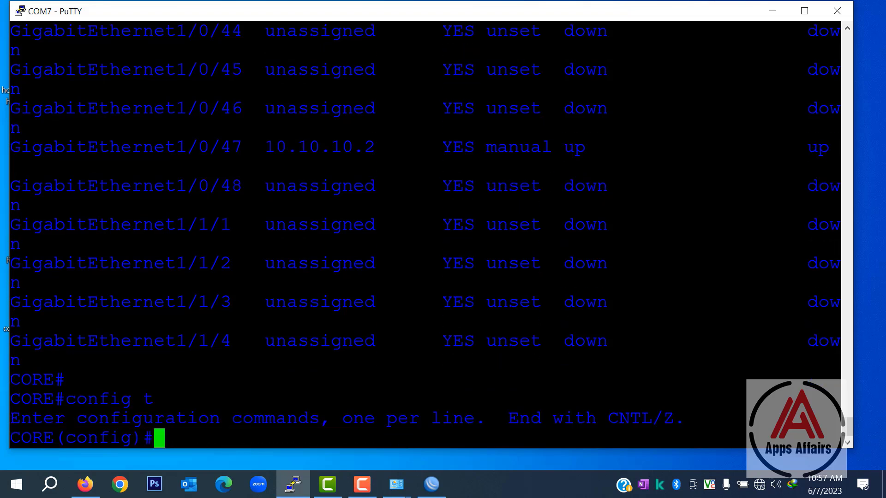
pyautogui.write('ip ')
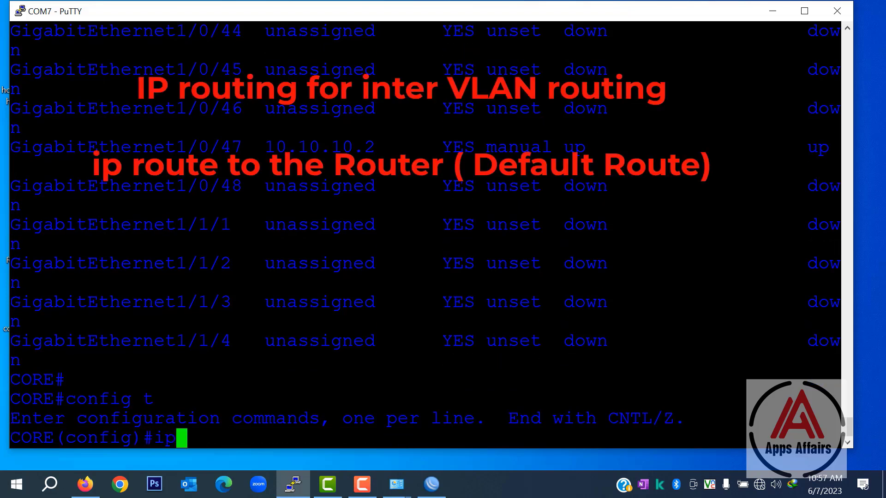
pyautogui.write('rou')
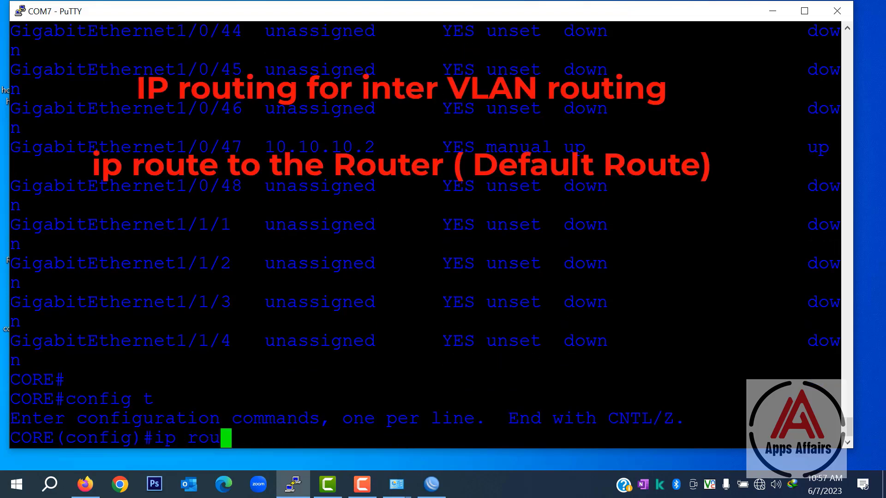
pyautogui.write('ting')
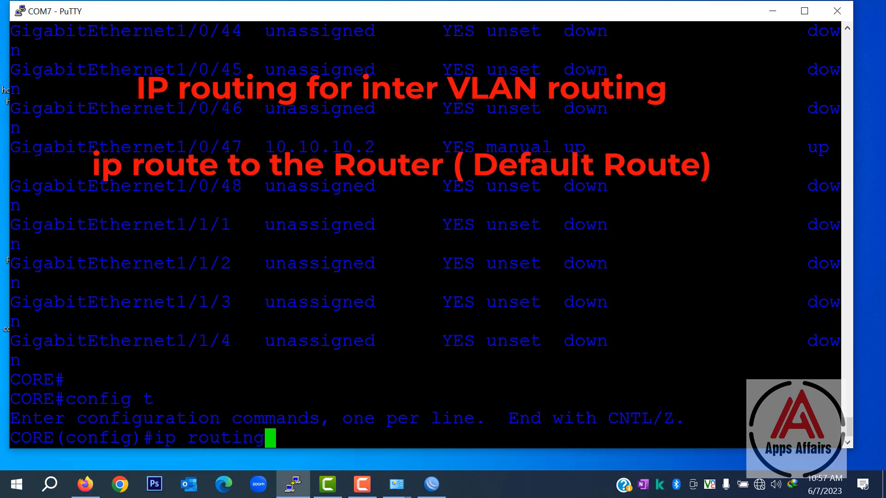
pyautogui.press('Return')
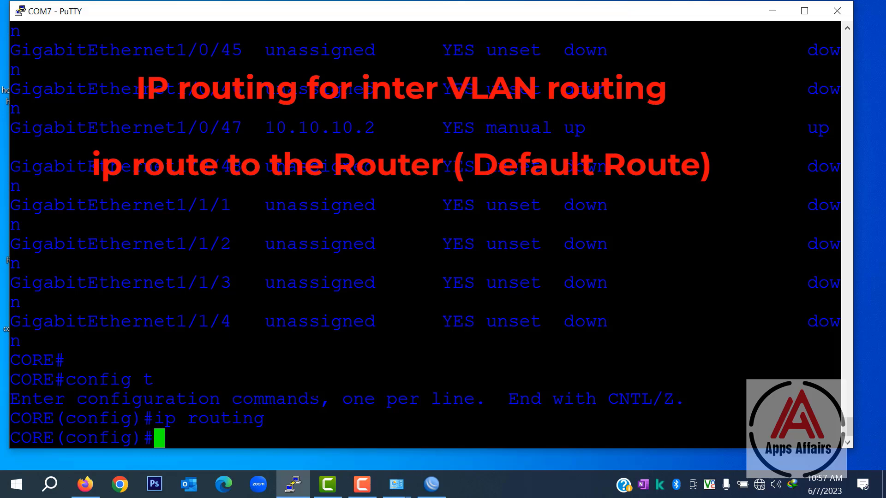
# Add a default route to the MikroTik router with ip route 0.0.0.0 0.0.0.0 10.10.10.1.
pyautogui.write('i')
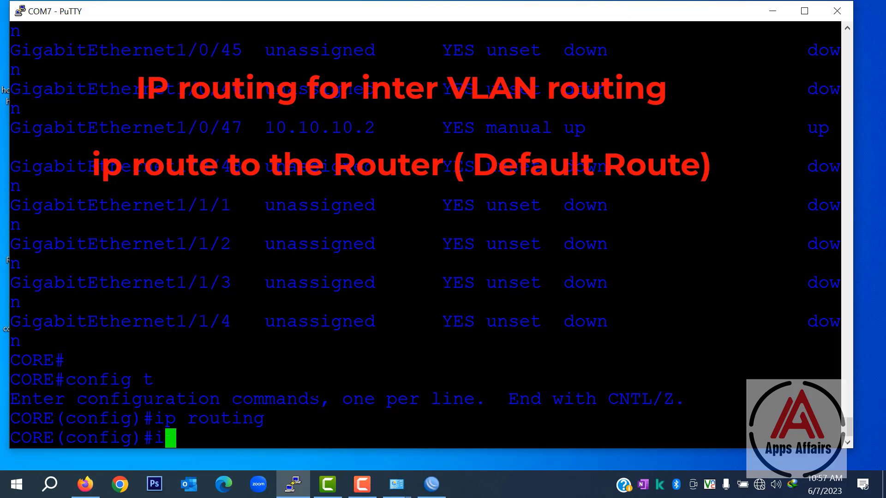
pyautogui.write('p r')
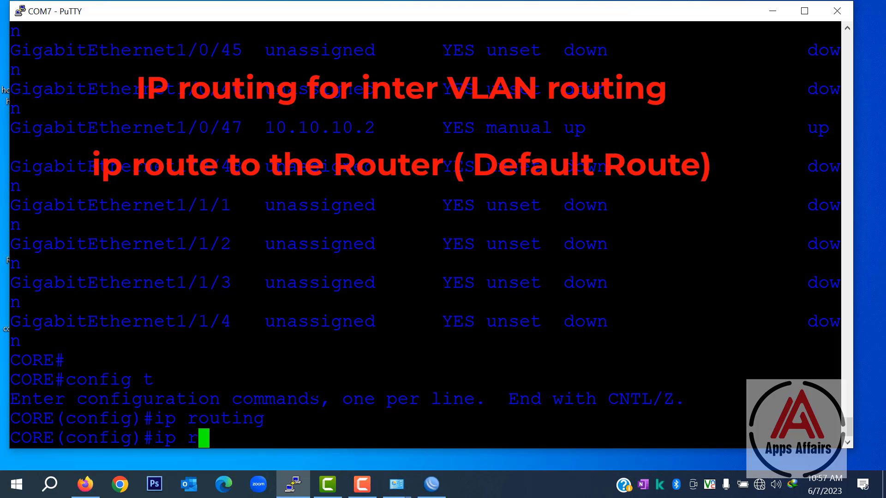
pyautogui.write('out')
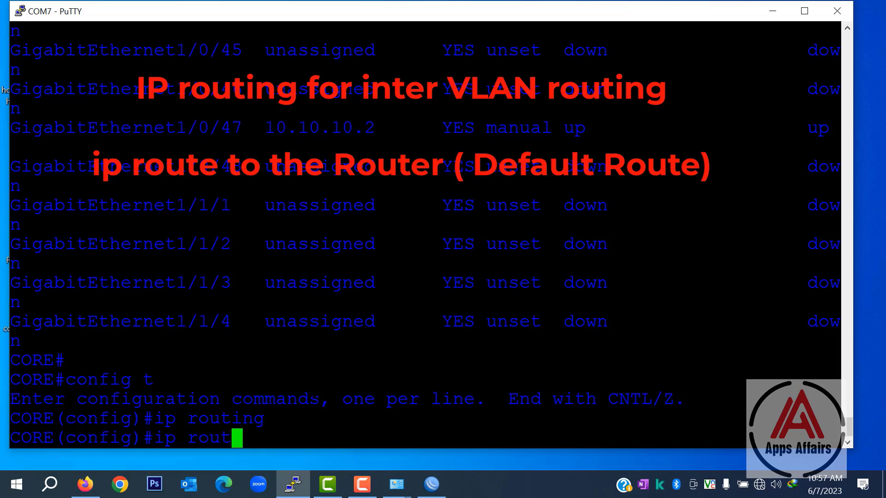
pyautogui.press('Tab')
pyautogui.write('e')
pyautogui.press('Tab')
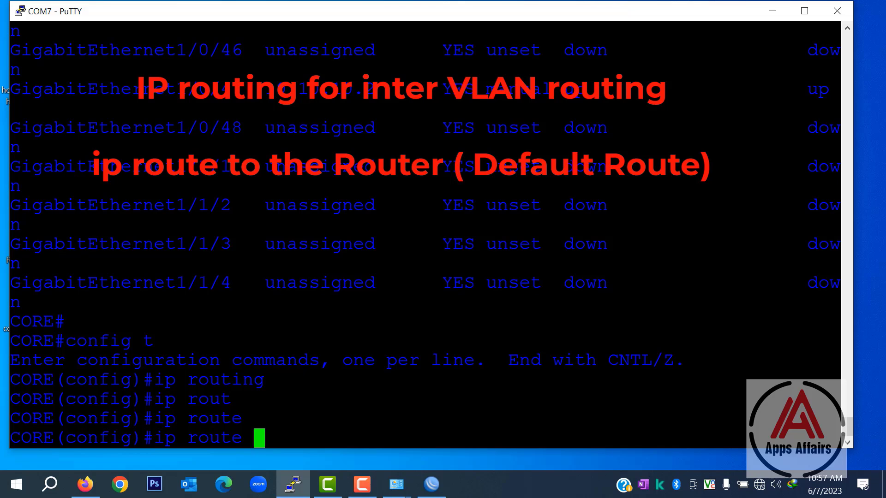
pyautogui.write('0.0.0')
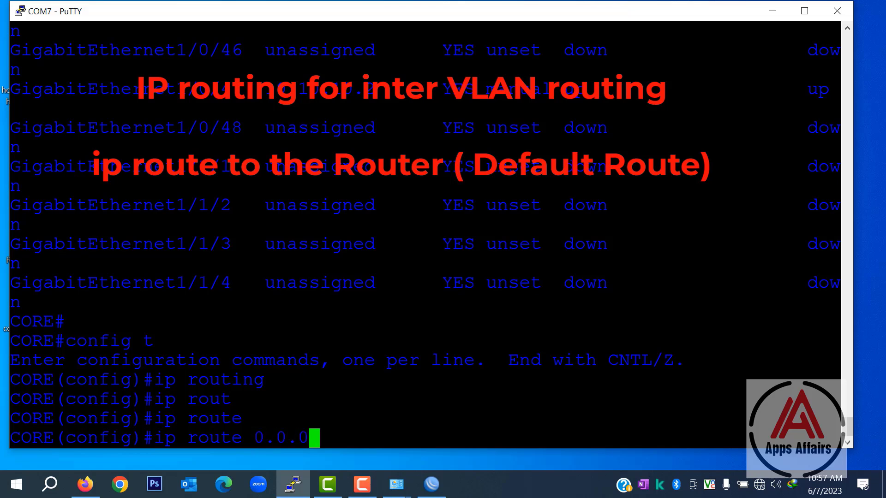
pyautogui.write('.0 0')
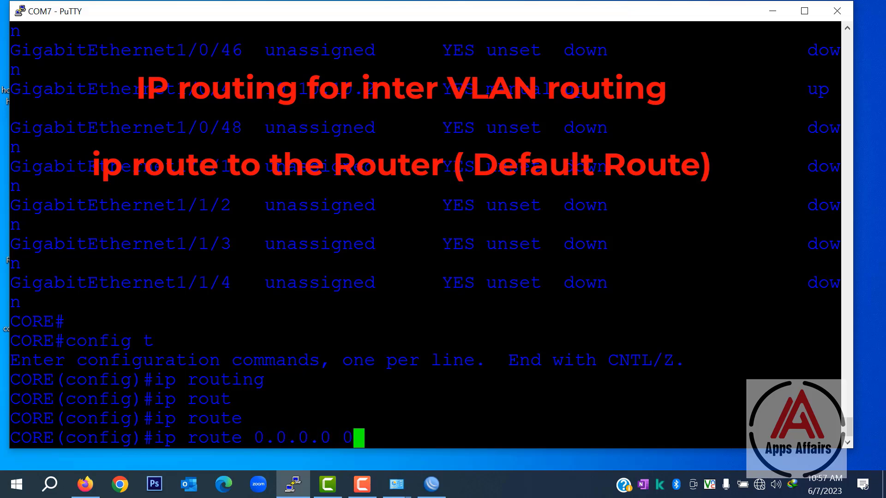
pyautogui.write('.0.0.0.')
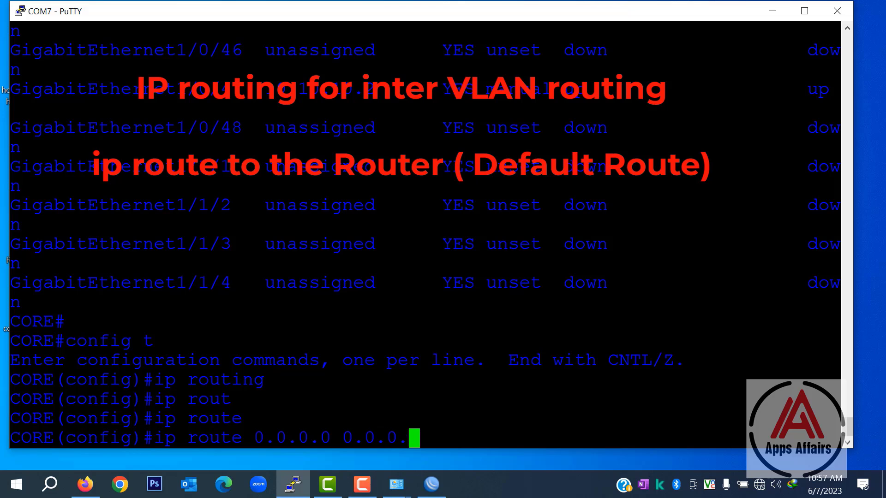
pyautogui.write(' 10.0')
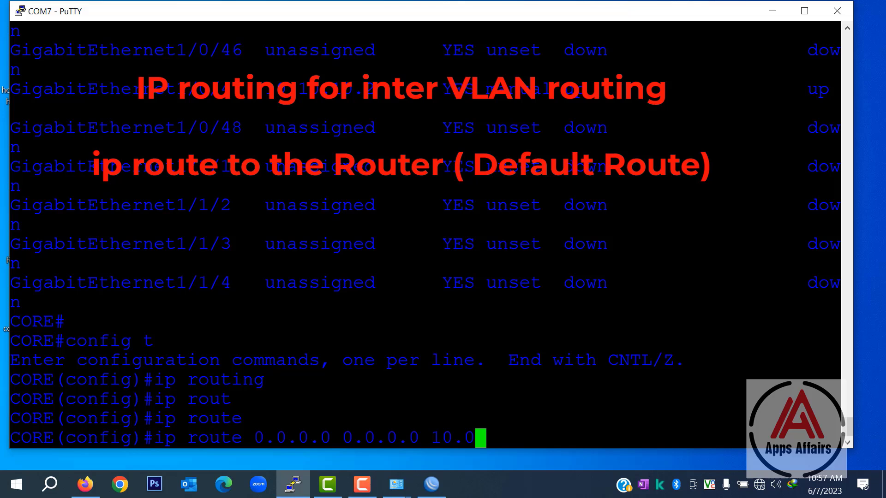
pyautogui.press('BackSpace')
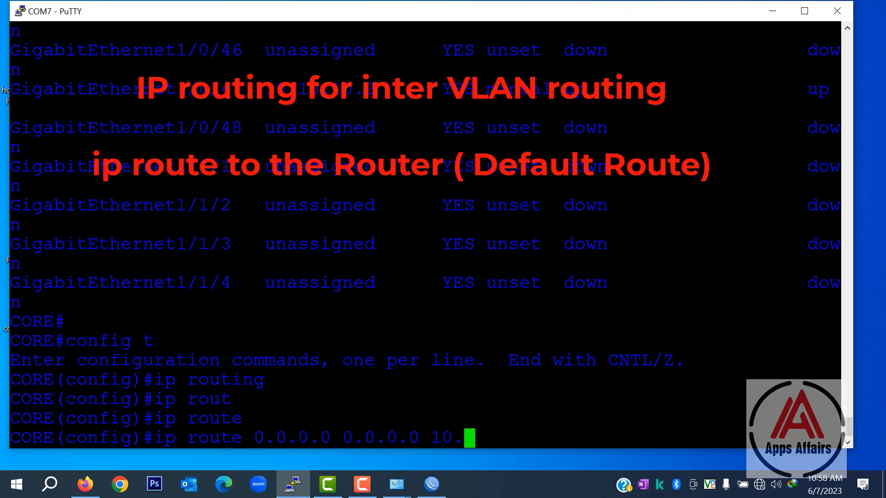
pyautogui.write('10.10.1')
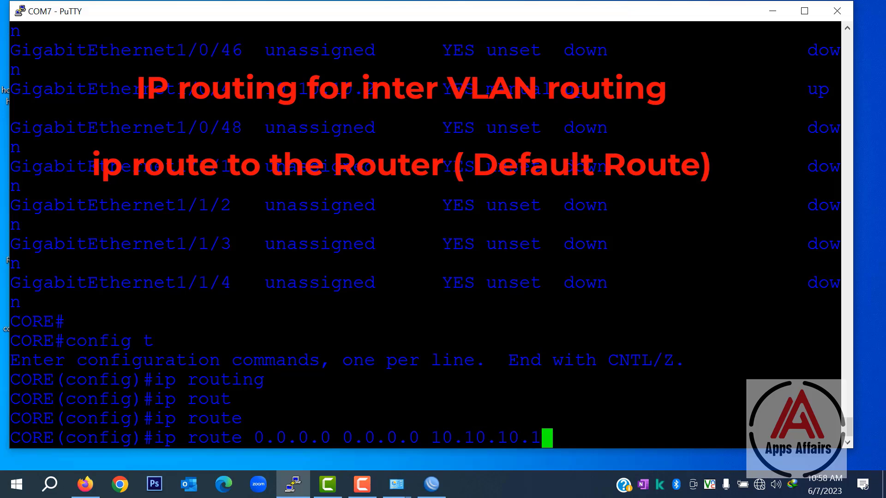
pyautogui.press('Return')
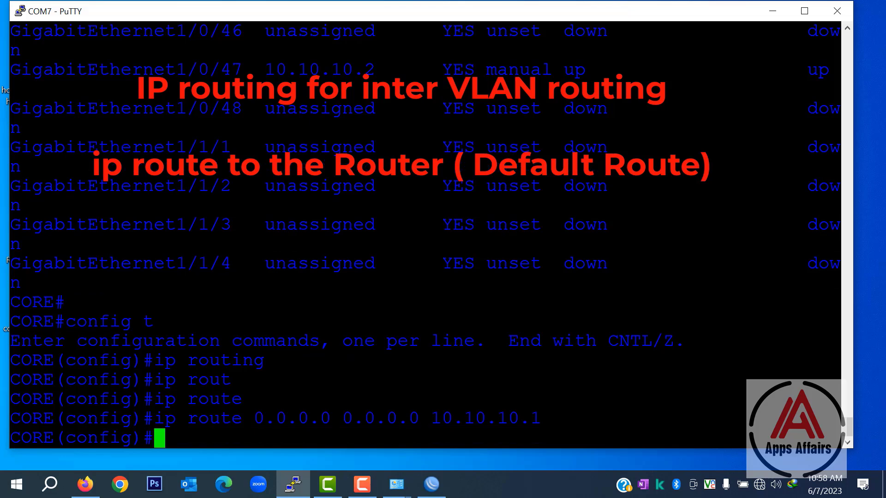
# Save the routing changes to the switch's startup configuration with do wr.
pyautogui.write('dp')
pyautogui.press('BackSpace')
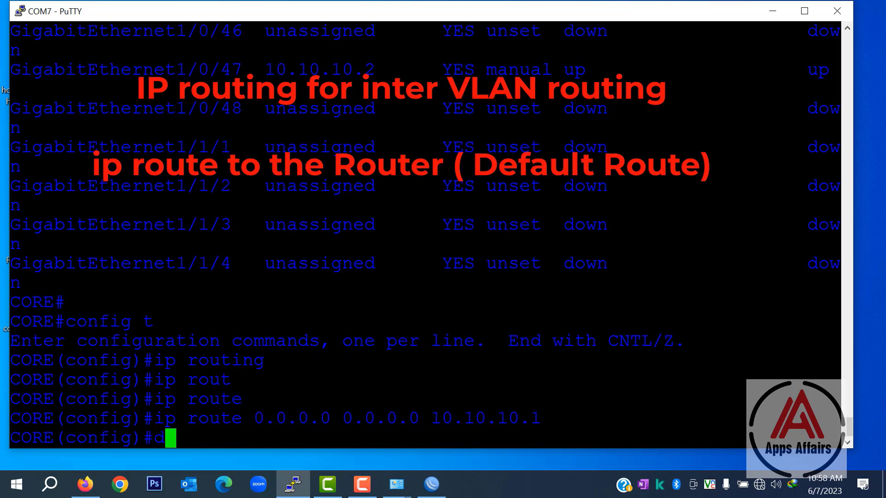
pyautogui.write('o wr')
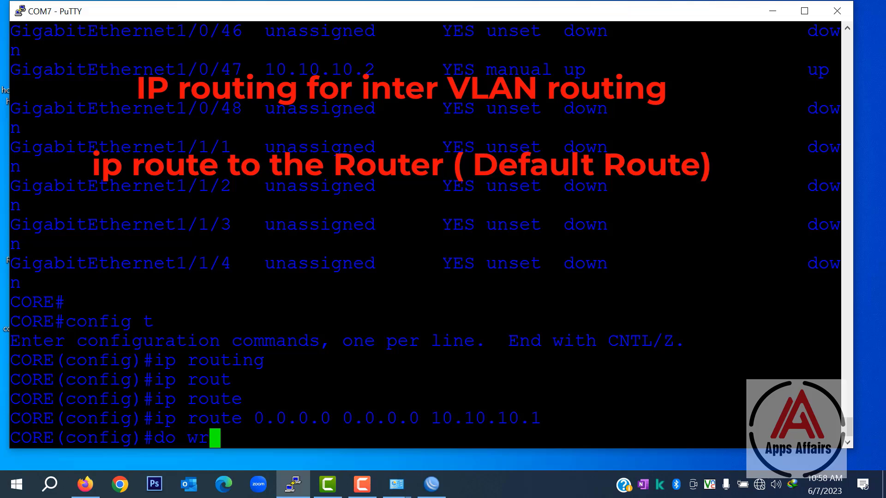
pyautogui.press('Return')
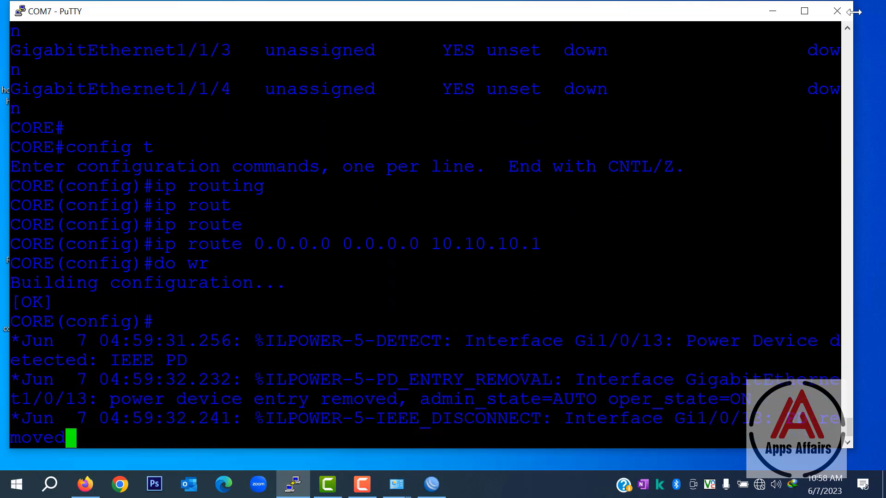
# Minimize the terminal and open the Internet Protocol Version 4 properties of the PC's Ethernet adapter from the Windows network settings.
pyautogui.click(769, 16)
pyautogui.rightClick(21, 188)
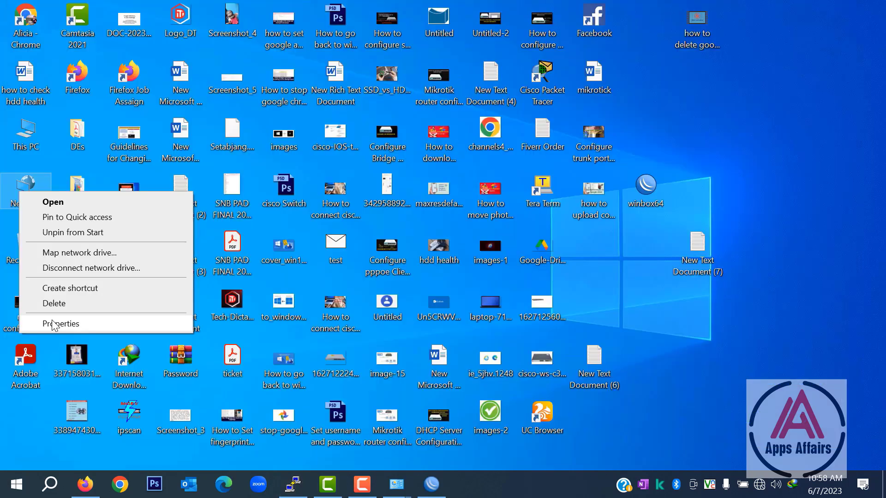
pyautogui.click(51, 320)
pyautogui.click(323, 145)
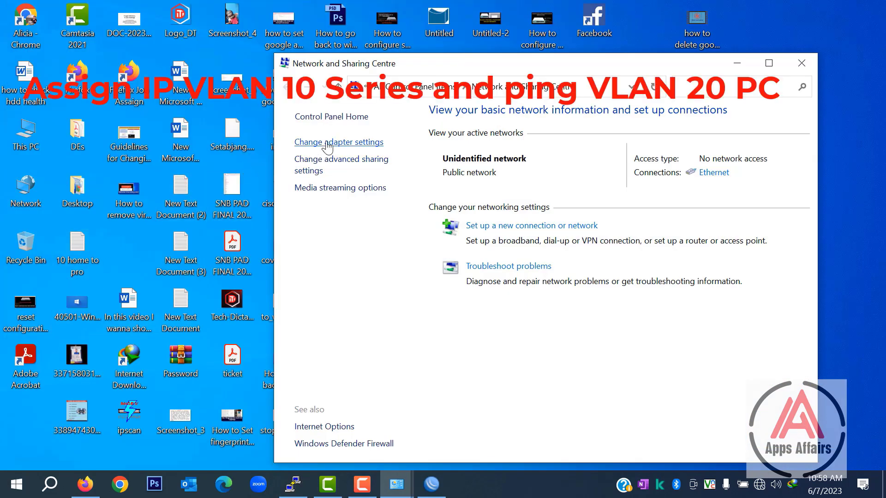
pyautogui.doubleClick(578, 95)
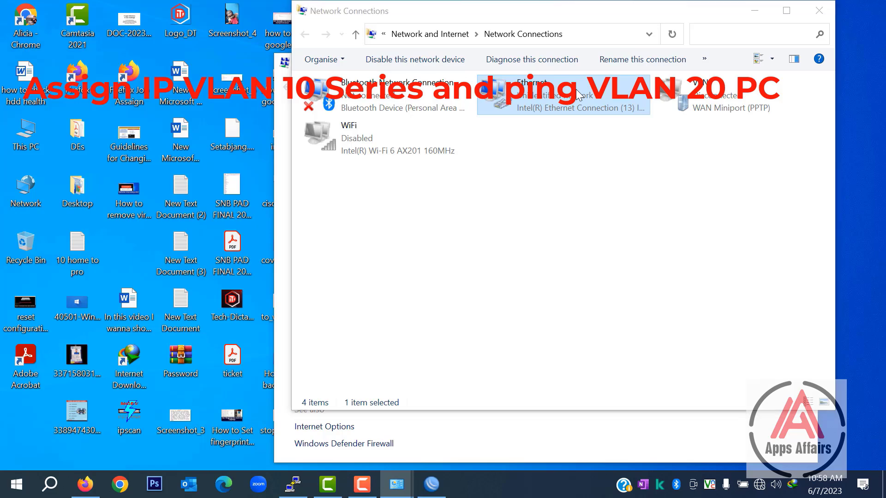
pyautogui.click(365, 353)
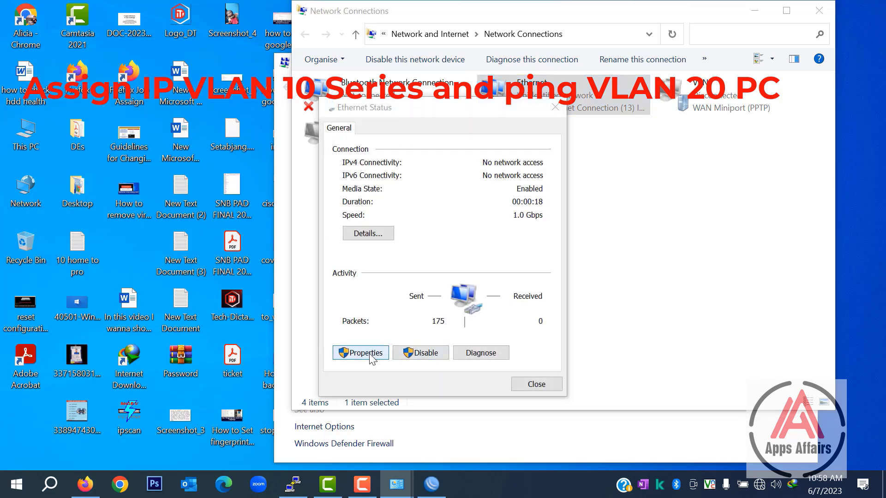
pyautogui.click(469, 278)
pyautogui.doubleClick(469, 282)
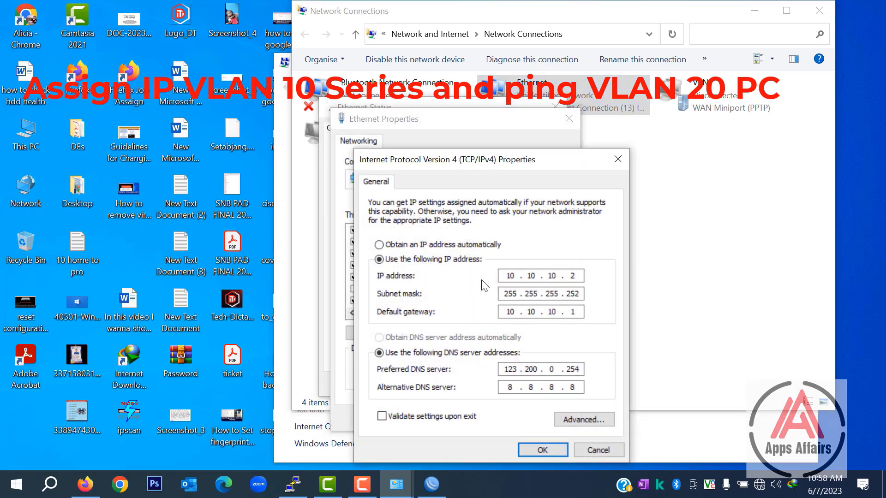
# Set the PC's Ethernet IPv4 address to 192.168.10.10, subnet mask 255.255.255.0 and default gateway 192.168.10.1, and apply it.
pyautogui.click(443, 246)
pyautogui.click(429, 263)
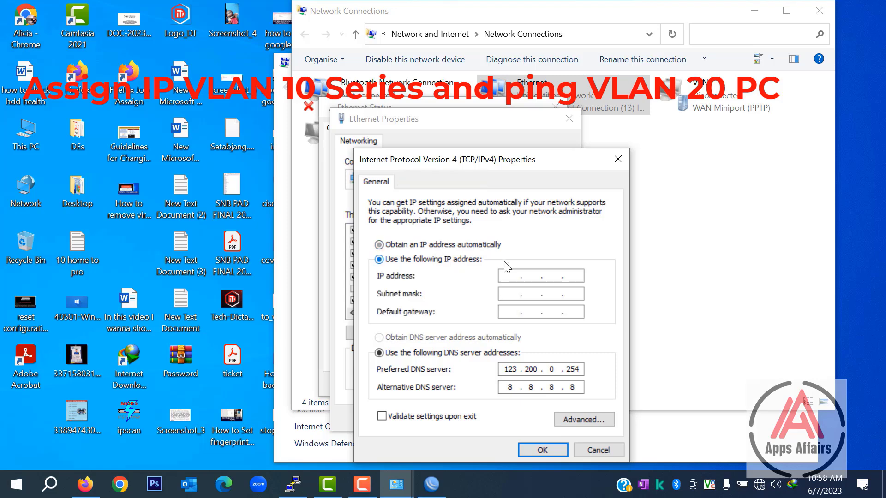
pyautogui.click(518, 276)
pyautogui.write('192.168.10.10')
pyautogui.press('Tab')
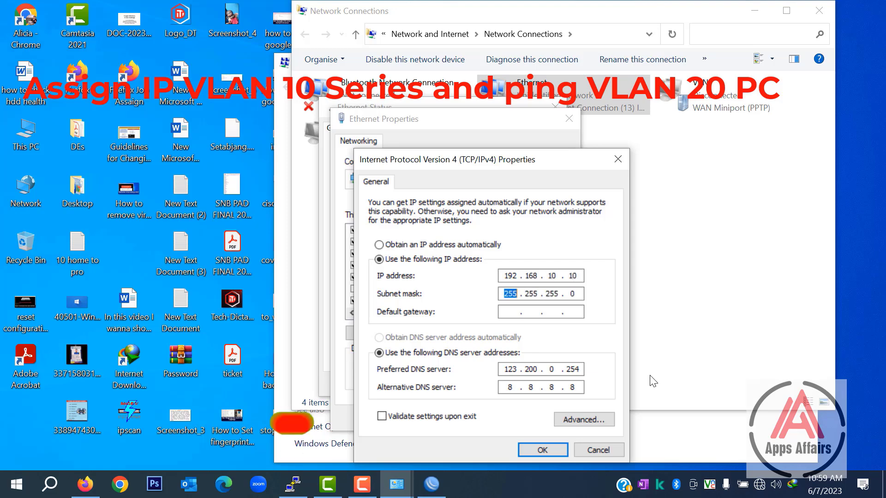
pyautogui.press('Tab')
pyautogui.write('192 . 168 . ')
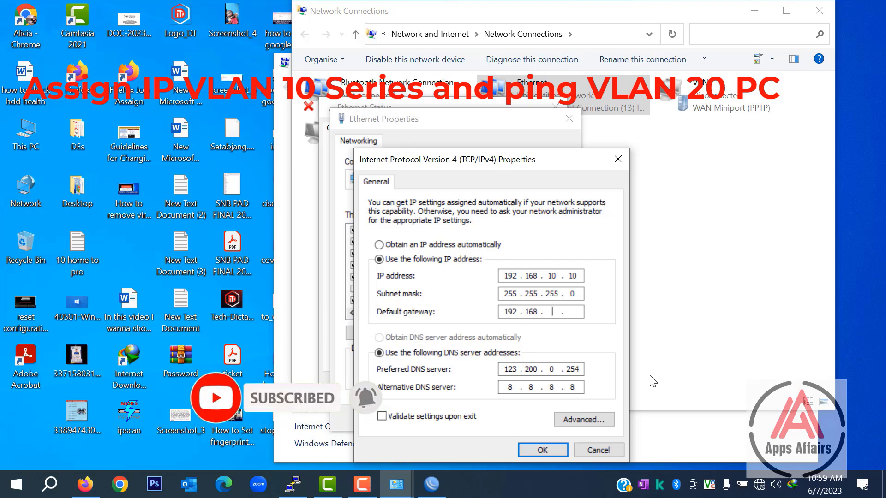
pyautogui.write('10 . 1')
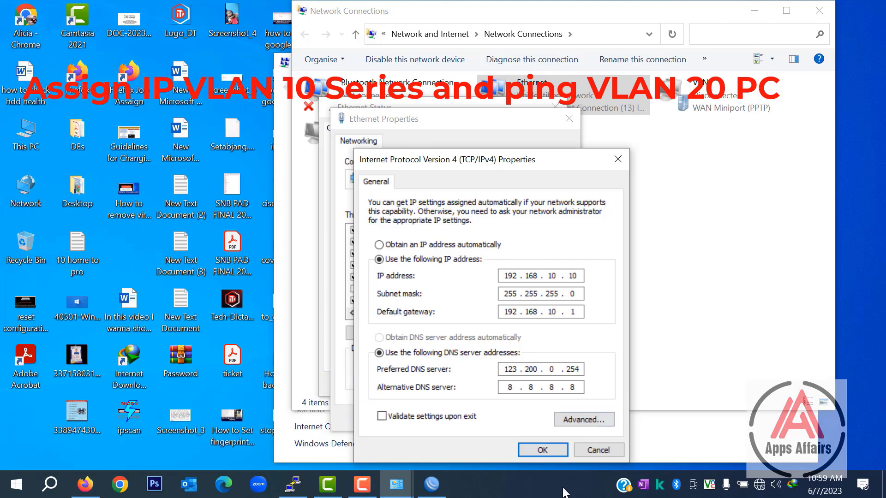
pyautogui.click(541, 451)
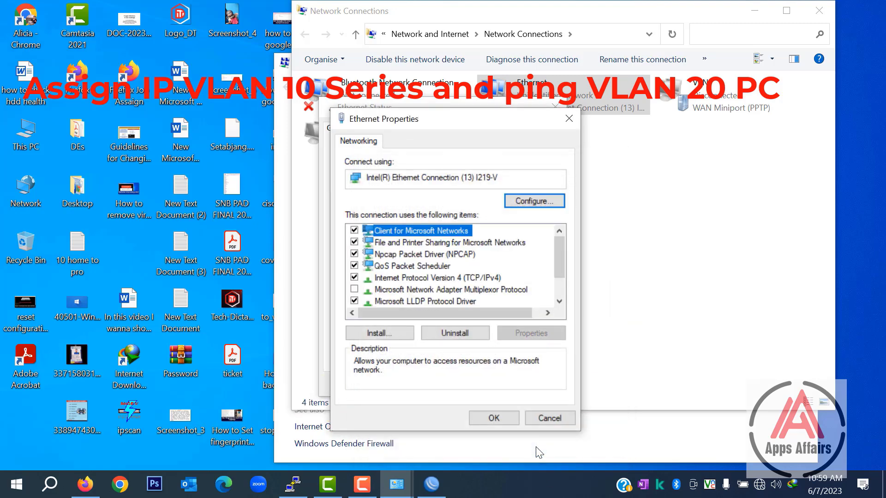
pyautogui.click(485, 418)
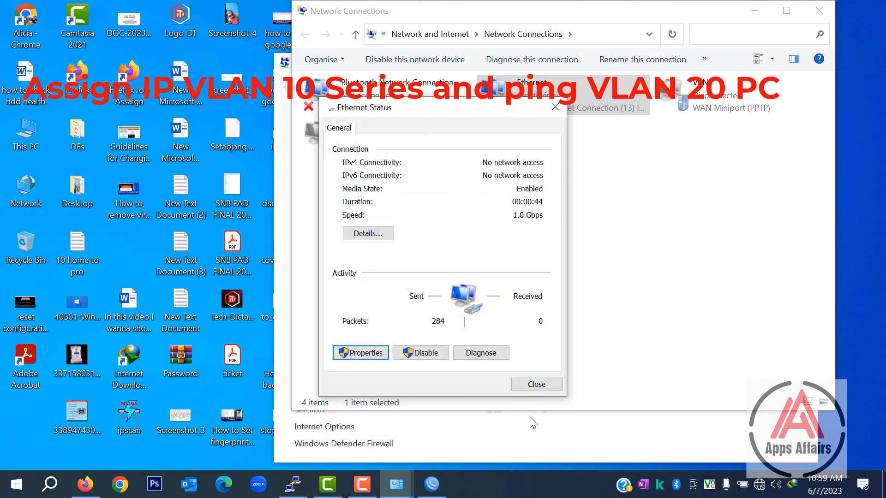
pyautogui.click(537, 386)
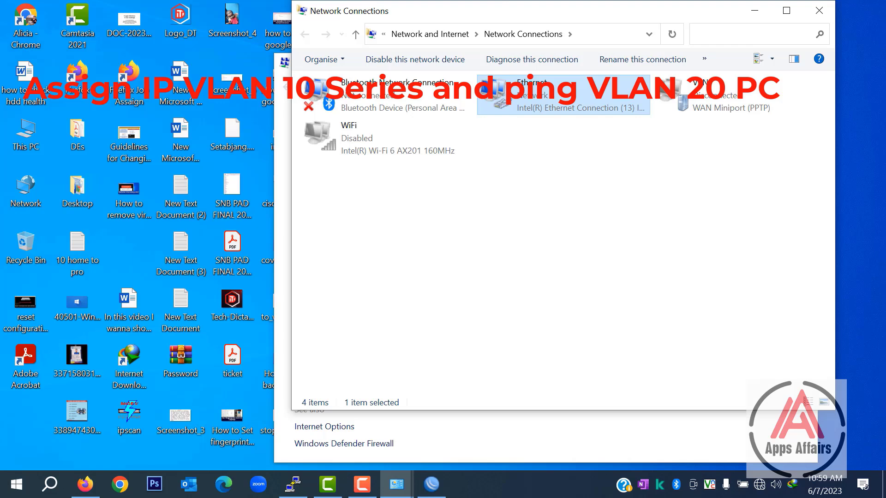
pyautogui.click(361, 491)
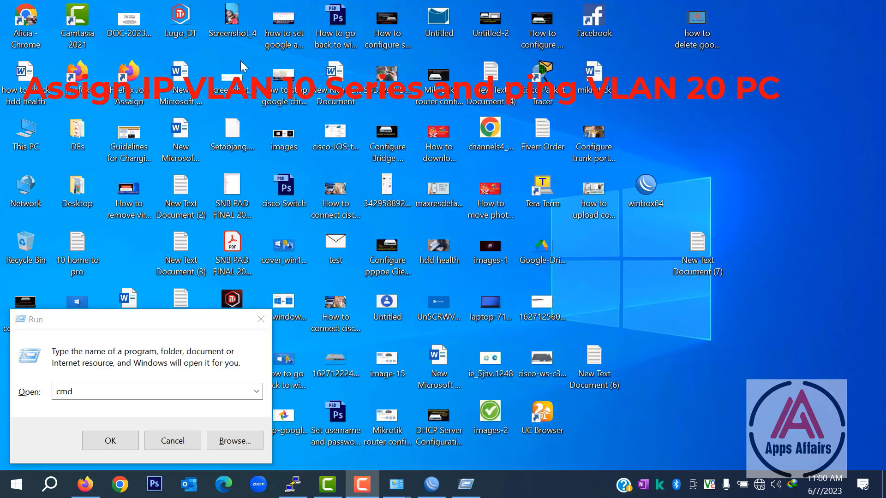
# Open Command Prompt with cmd and change to the root of drive C with cd\.
pyautogui.click(184, 407)
pyautogui.click(106, 441)
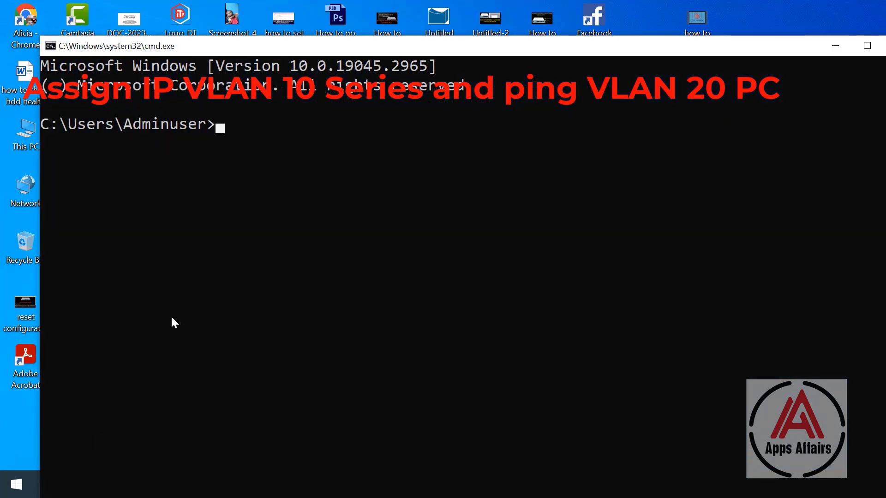
pyautogui.write('cd\\')
pyautogui.press('Return')
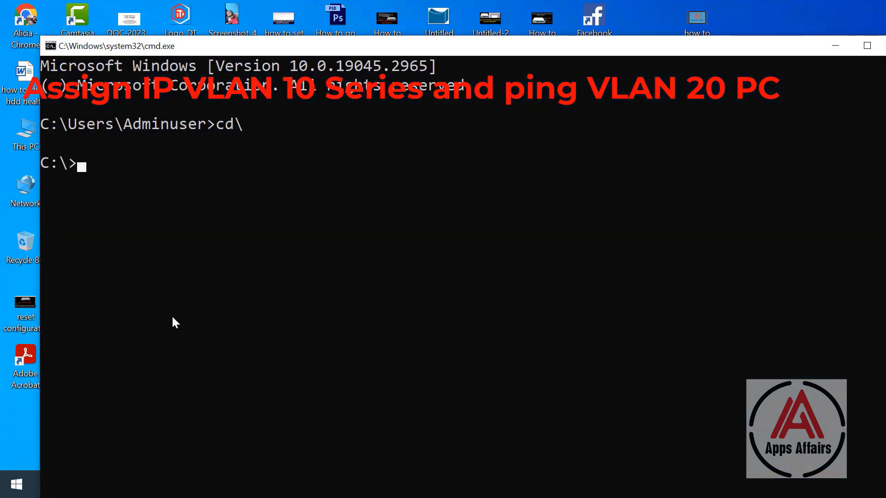
# Ping the VLAN 20 PC at 192.168.20.10 to test inter-VLAN connectivity.
pyautogui.write('ping ')
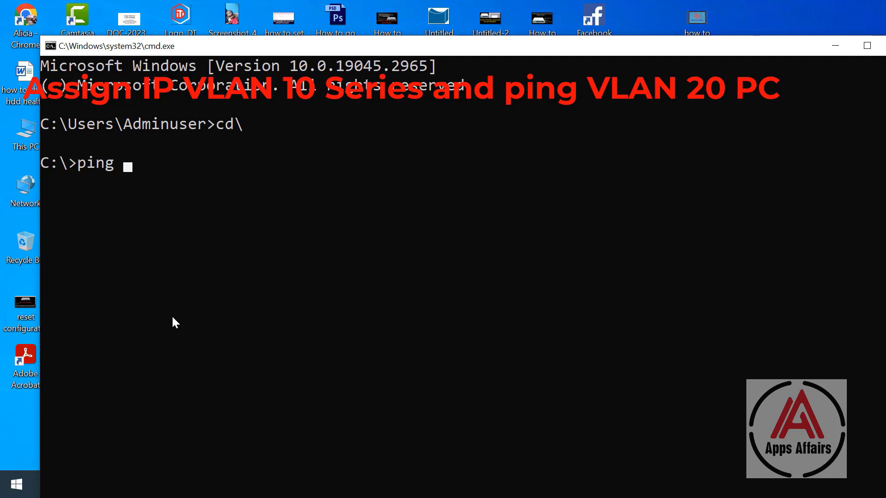
pyautogui.write('192.168.')
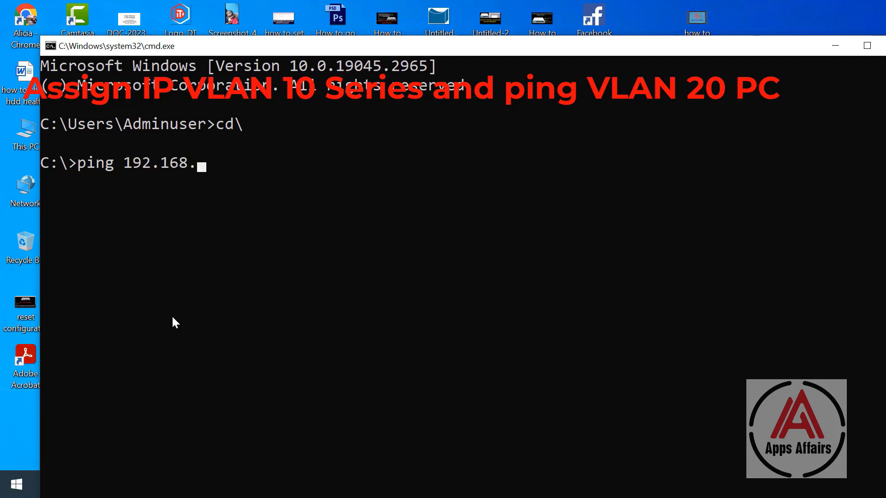
pyautogui.write('20.10')
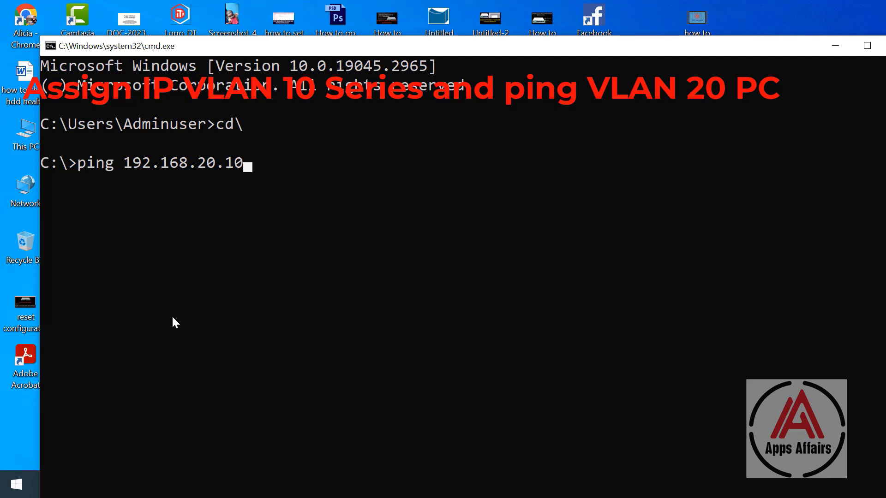
pyautogui.press('Return')
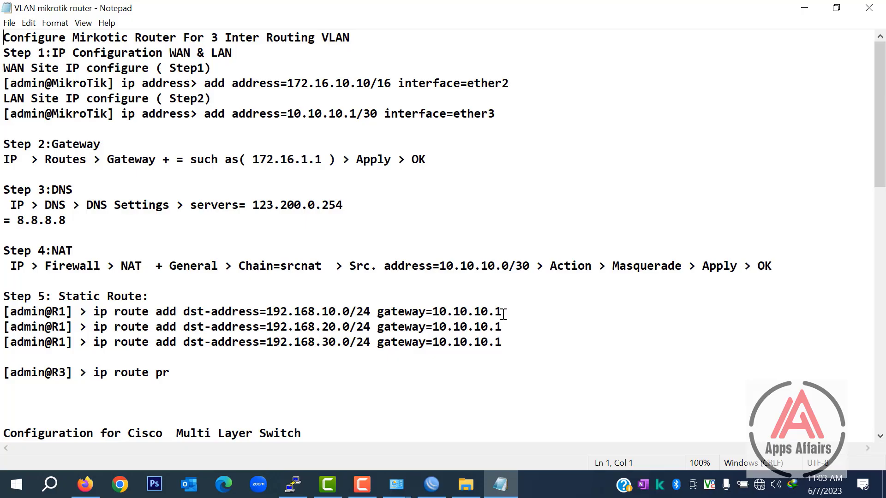
# In the Notepad configuration notes, change the gateway of the 192.168.10.0/24 and 192.168.20.0/24 static routes to 10.10.10.2.
pyautogui.click(503, 314)
pyautogui.moveTo(500, 313); pyautogui.dragTo(494, 313)
pyautogui.write('2')
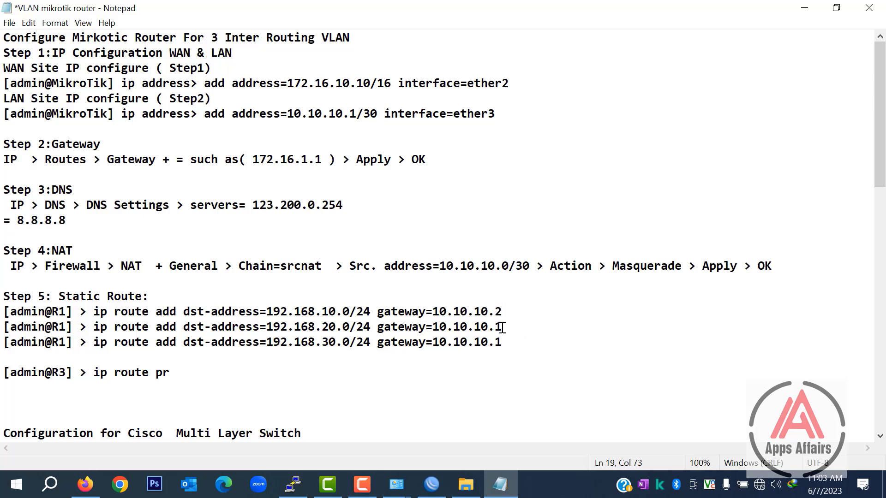
pyautogui.moveTo(503, 328); pyautogui.dragTo(2, 318)
pyautogui.write('2')
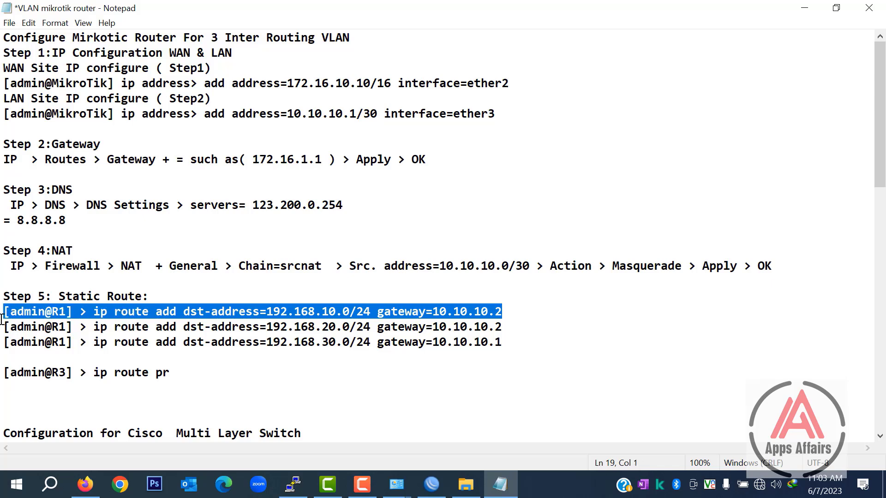
pyautogui.click(360, 492)
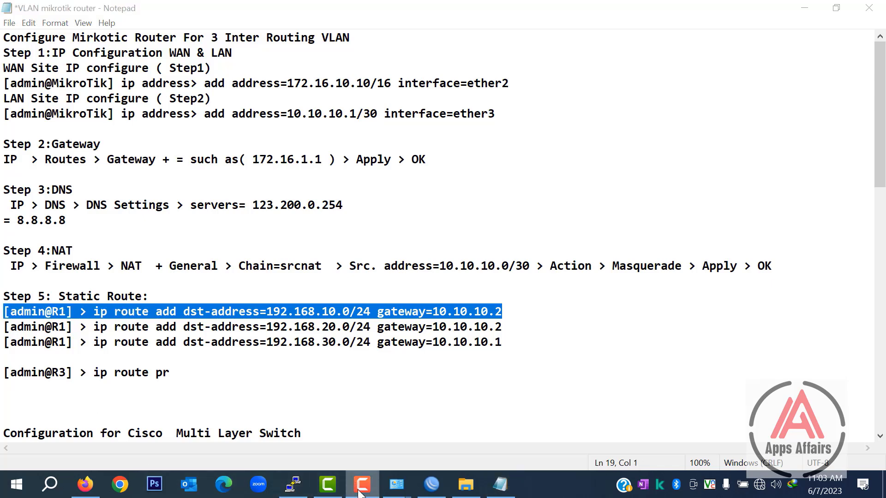
pyautogui.click(563, 343)
pyautogui.moveTo(506, 314); pyautogui.dragTo(2, 313)
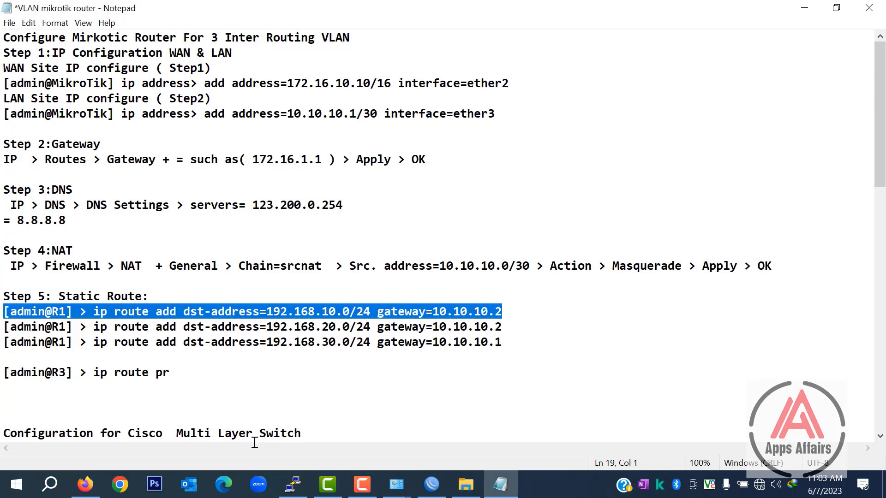
pyautogui.click(431, 485)
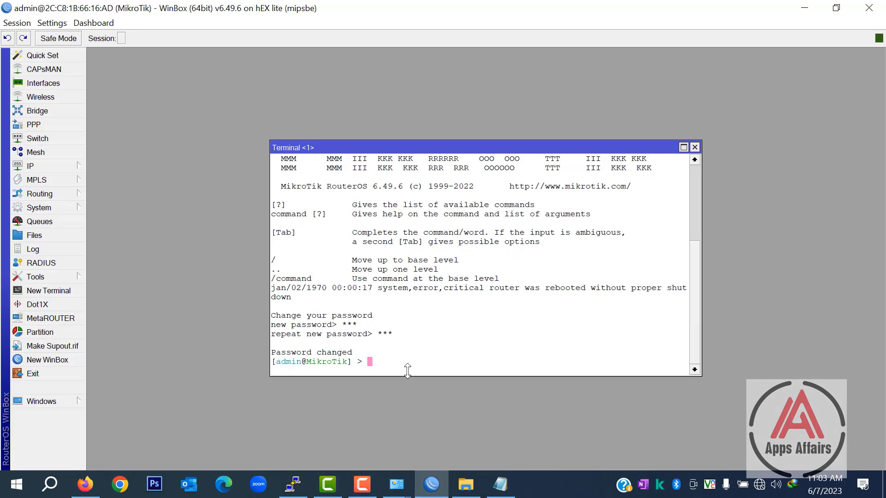
pyautogui.write('[admin@R1] > ip route add dst-ad')
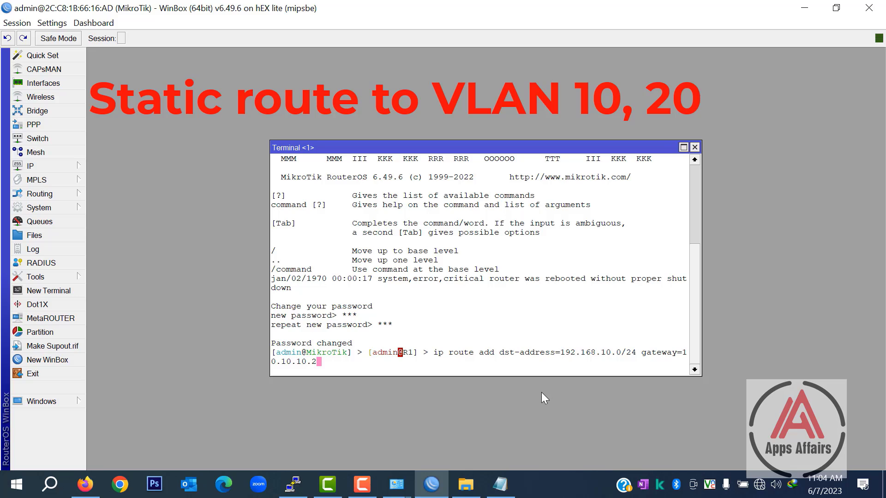
pyautogui.click(695, 147)
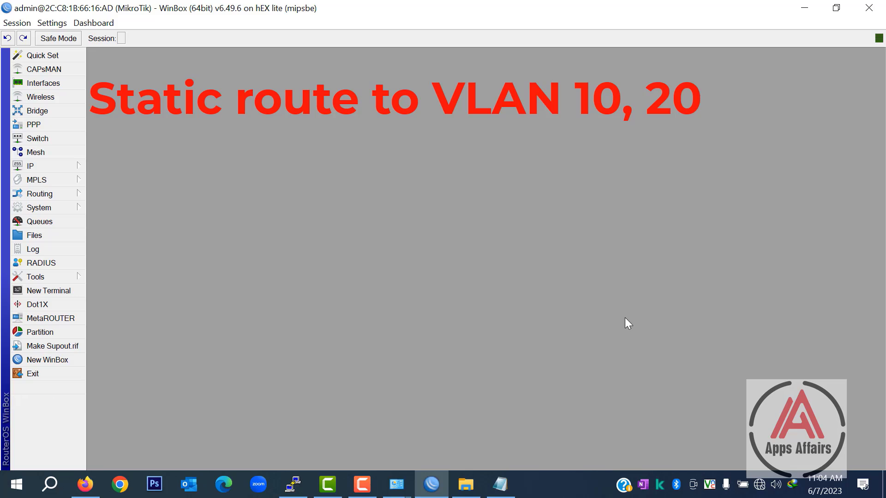
# Copy ip route add dst-address=192.168.10.0/24 gateway=10.10.10.2 without its prompt prefix from the notes and run it in a WinBox terminal.
pyautogui.click(500, 485)
pyautogui.click(504, 375)
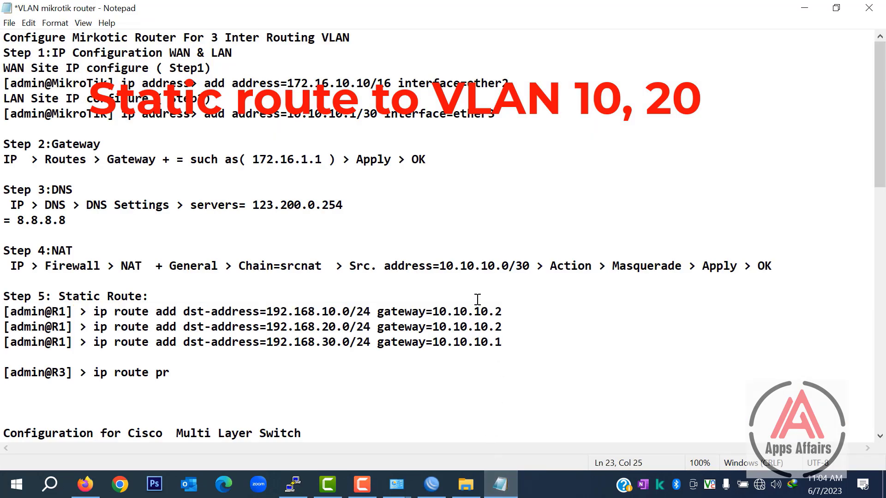
pyautogui.moveTo(503, 314); pyautogui.dragTo(95, 314)
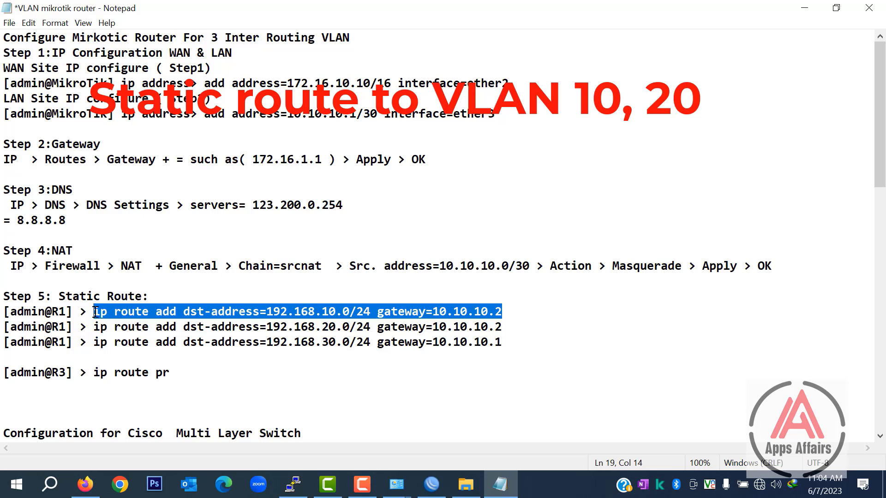
pyautogui.rightClick(106, 314)
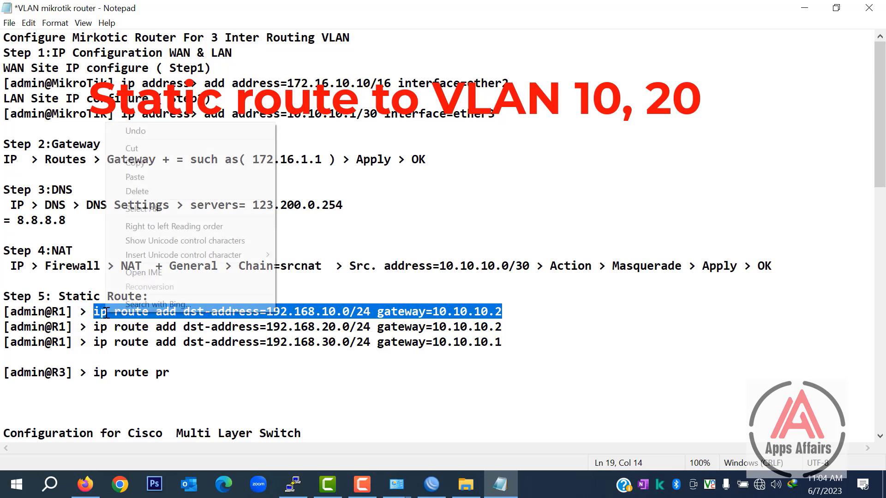
pyautogui.click(145, 162)
pyautogui.click(432, 485)
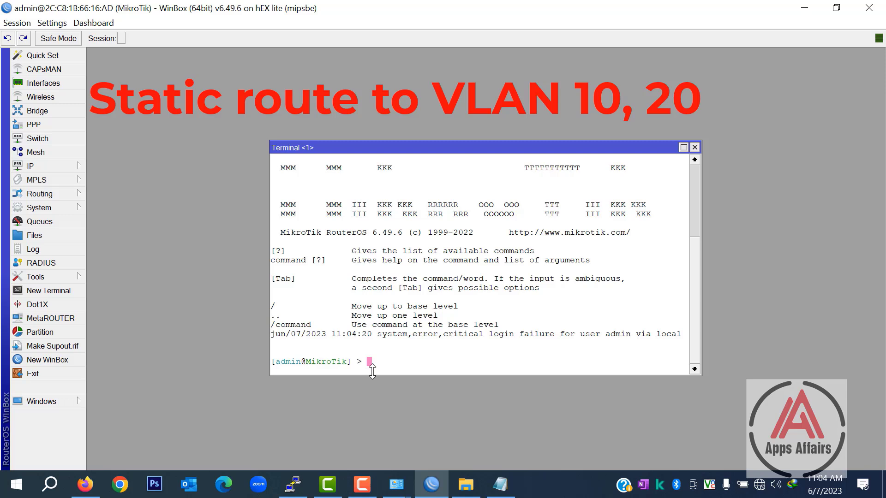
pyautogui.hotkey('ctrl', 'v')
pyautogui.press('Return')
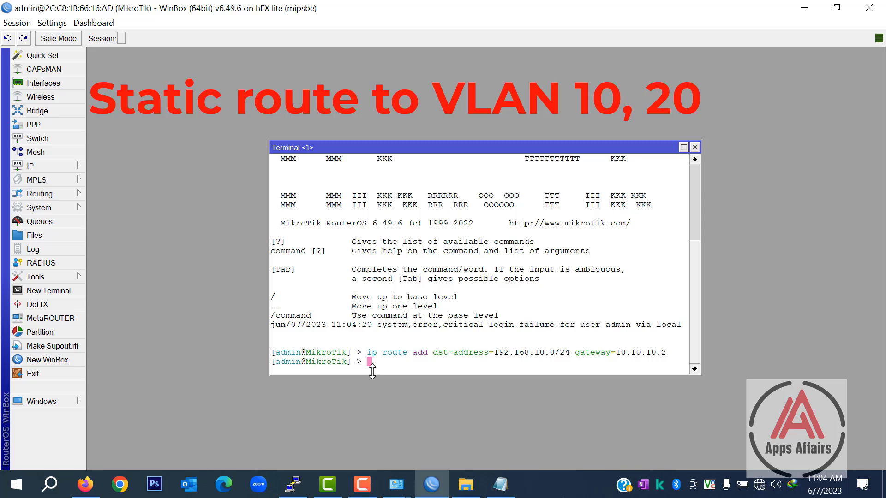
# Recall the previous route command, change its destination to 192.168.20.0/24 with gateway 10.10.10.2, and run it.
pyautogui.press('Up')
pyautogui.press('Left')
pyautogui.press('Left')
pyautogui.press('Left')
pyautogui.press('Left')
pyautogui.press('Left')
pyautogui.press('Left')
pyautogui.press('Left')
pyautogui.press('Left')
pyautogui.press('Left')
pyautogui.press('Left')
pyautogui.press('Left')
pyautogui.press('Left')
pyautogui.press('Left')
pyautogui.press('Left')
pyautogui.press('Left')
pyautogui.press('Left')
pyautogui.press('Left')
pyautogui.press('Left')
pyautogui.press('Left')
pyautogui.press('Left')
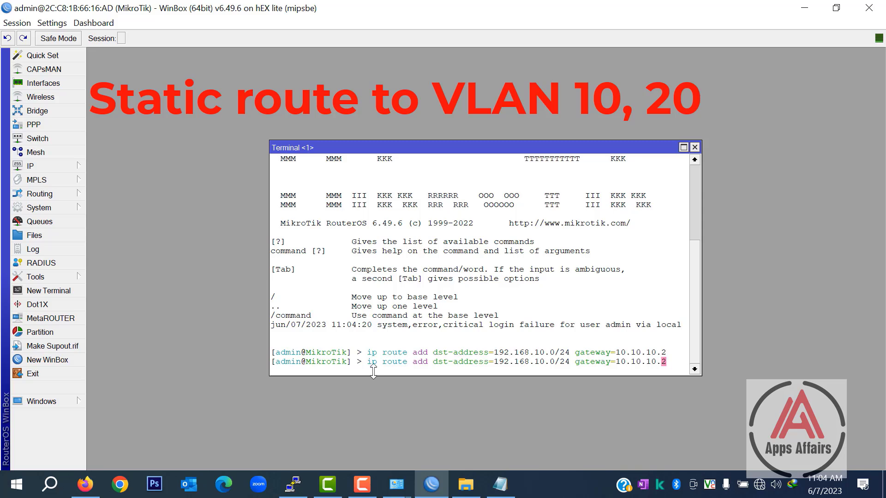
pyautogui.press('Left')
pyautogui.press('Left')
pyautogui.press('Left')
pyautogui.press('Right')
pyautogui.press('BackSpace')
pyautogui.write('2')
pyautogui.press('Right')
pyautogui.press('Right')
pyautogui.press('Right')
pyautogui.press('Right')
pyautogui.press('Right')
pyautogui.press('Right')
pyautogui.press('Right')
pyautogui.press('Right')
pyautogui.press('Right')
pyautogui.press('Right')
pyautogui.press('Right')
pyautogui.press('Right')
pyautogui.press('Right')
pyautogui.press('Right')
pyautogui.press('Right')
pyautogui.press('Right')
pyautogui.press('Right')
pyautogui.press('Right')
pyautogui.press('Right')
pyautogui.press('Right')
pyautogui.press('Return')
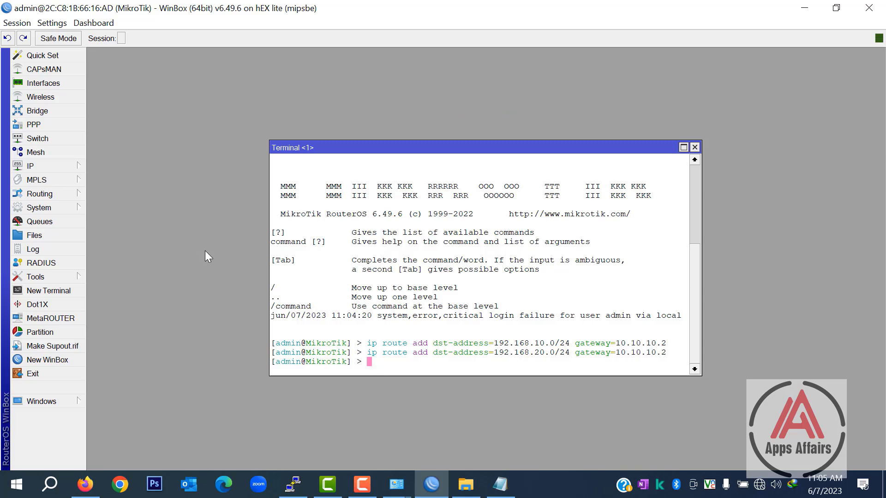
# Display the router's routing table with ip route print, then close the terminal.
pyautogui.write('ip route print')
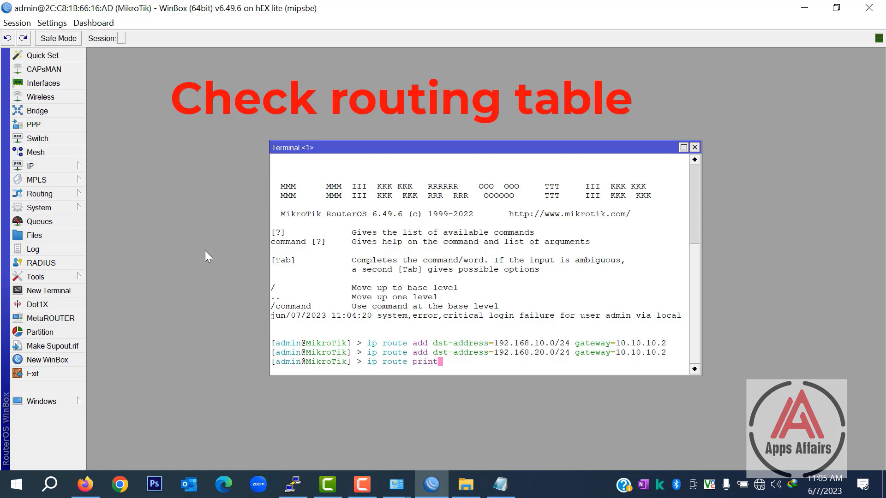
pyautogui.press('Return')
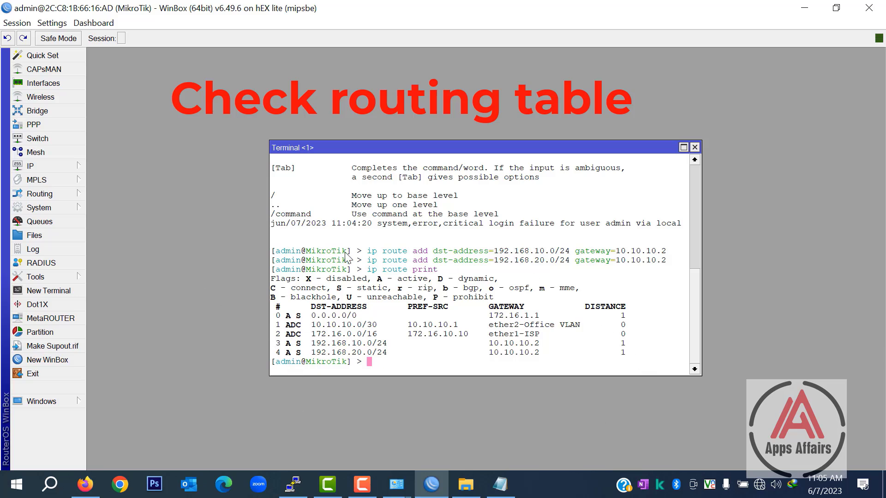
pyautogui.click(694, 148)
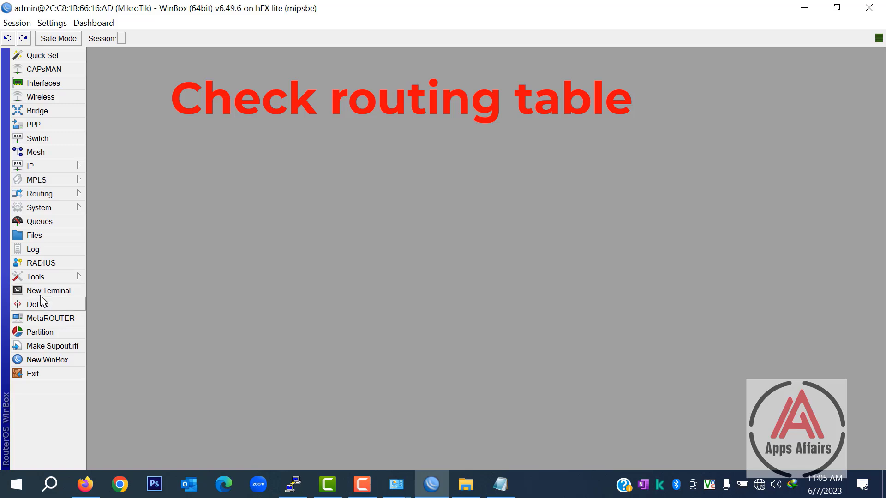
# Open the router's IP route list, check the static routes to VLAN 10 and VLAN 20, and close it.
pyautogui.click(39, 168)
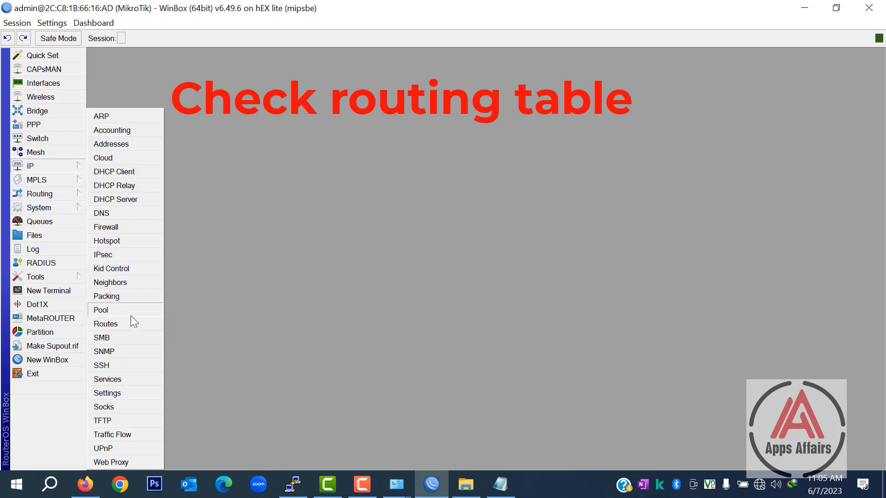
pyautogui.click(114, 325)
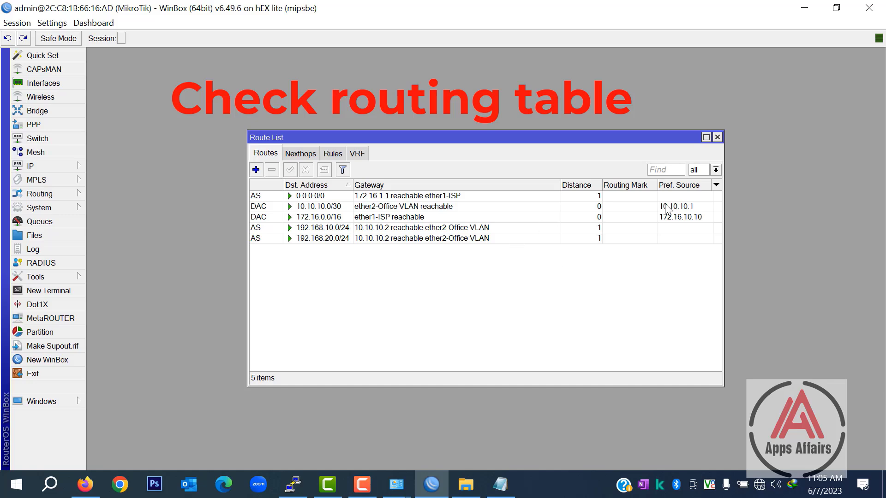
pyautogui.click(718, 137)
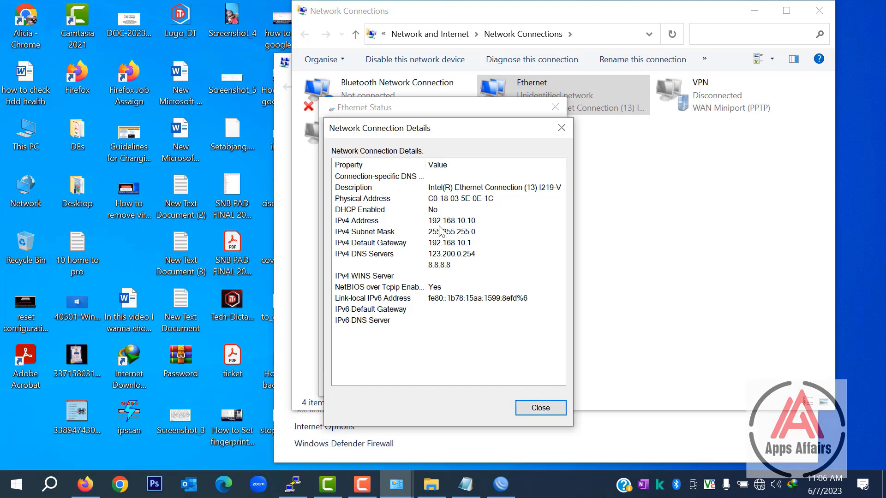
# Close the Ethernet connection details and recheck the adapter's connection status in Network Connections.
pyautogui.click(555, 411)
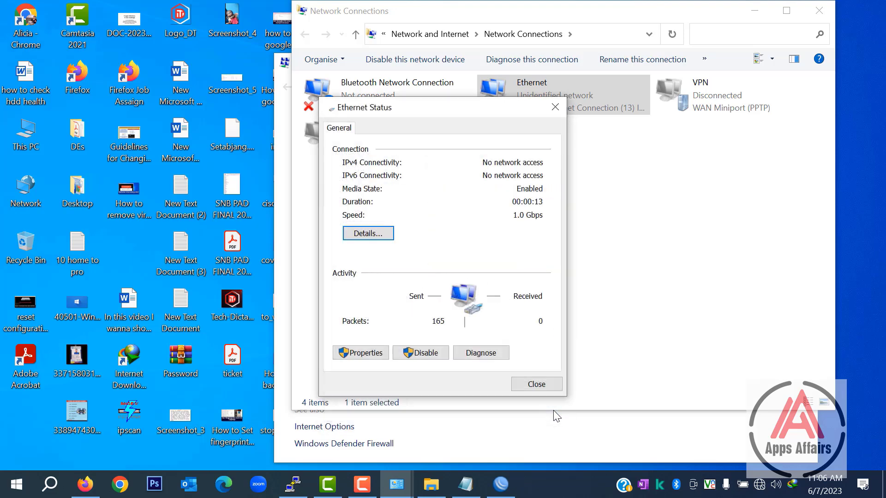
pyautogui.click(545, 386)
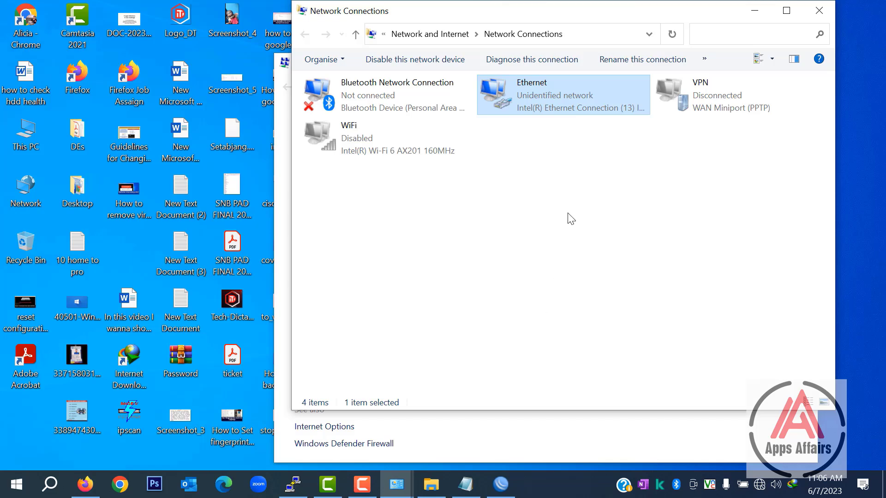
pyautogui.click(530, 151)
pyautogui.doubleClick(513, 103)
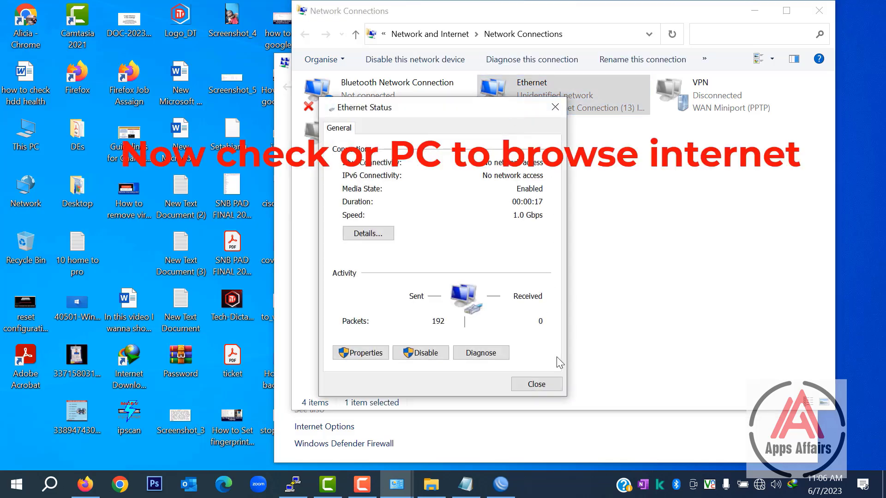
pyautogui.click(549, 383)
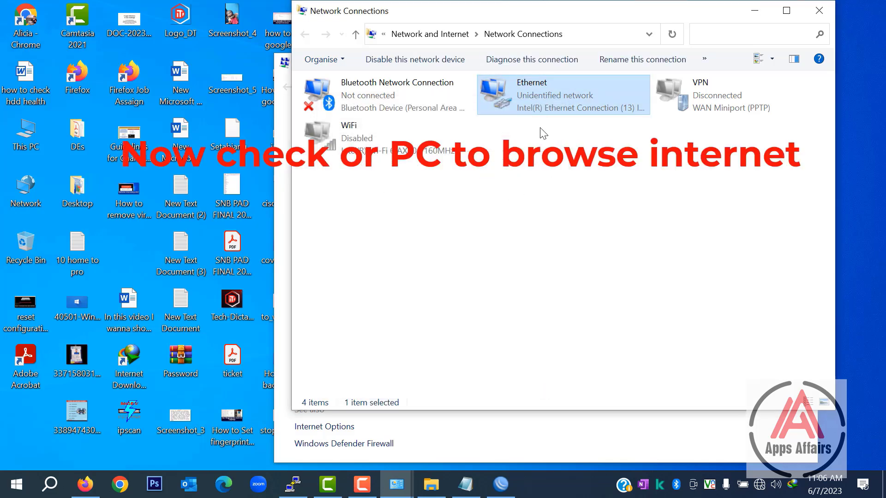
pyautogui.doubleClick(533, 105)
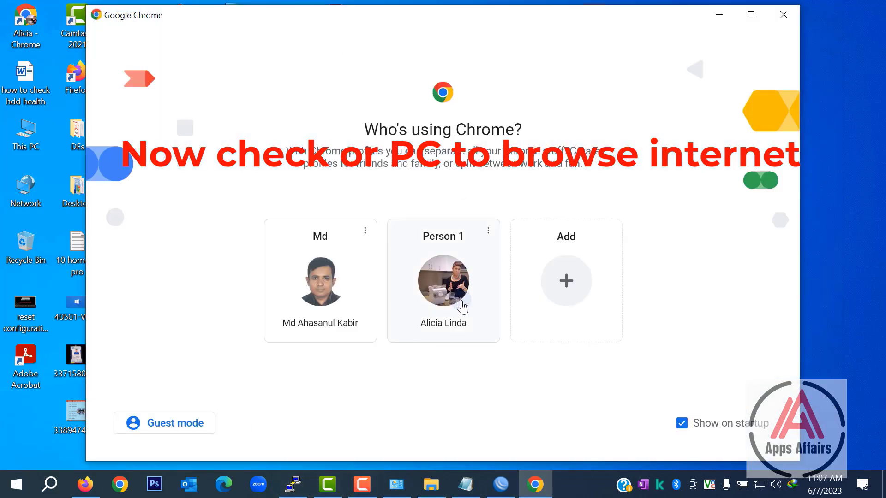
# Switch to Google Chrome with the Person 1 profile and open google.com to test internet access.
pyautogui.click(461, 308)
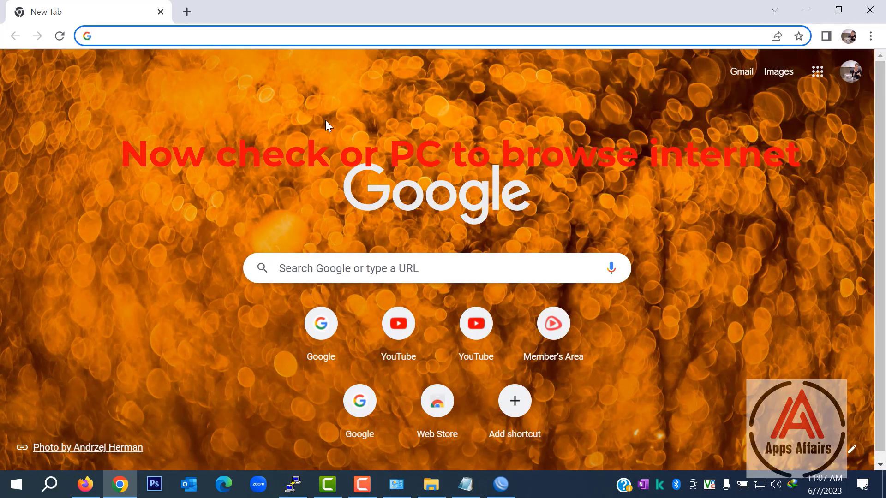
pyautogui.write('g')
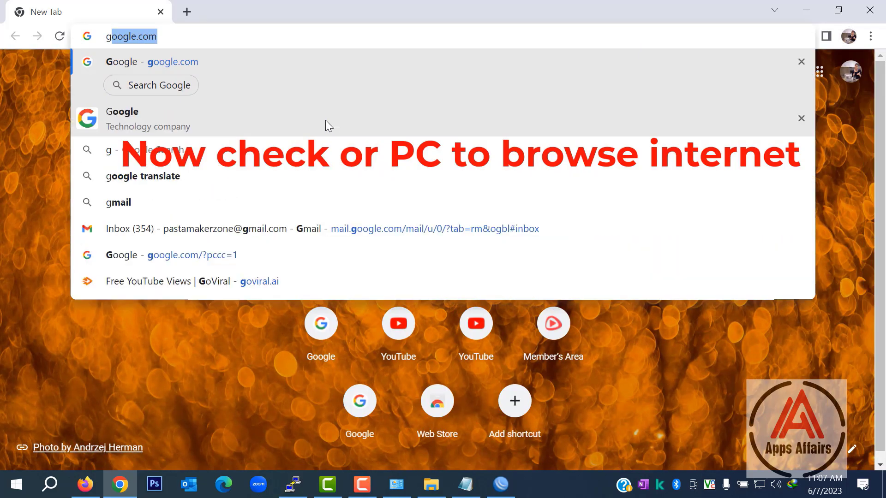
pyautogui.click(134, 62)
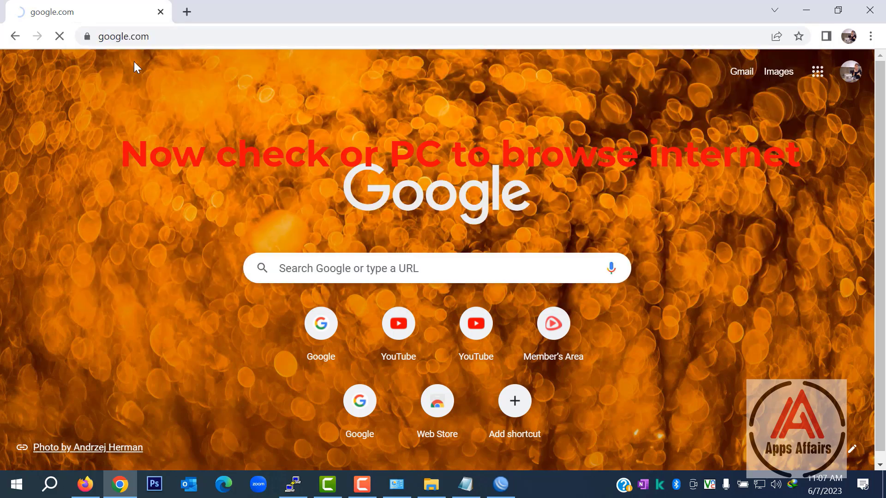
# Search Google for youtube using the earlier search suggestion and open the YouTube site from the results.
pyautogui.click(316, 185)
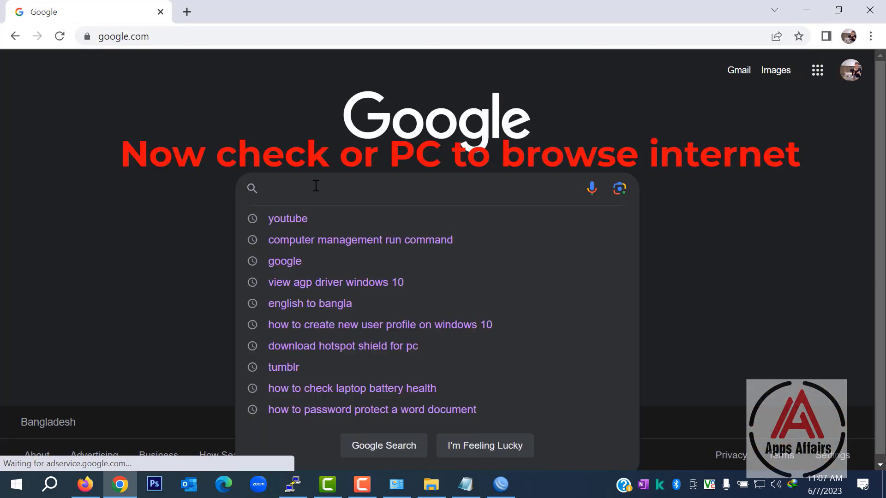
pyautogui.click(287, 221)
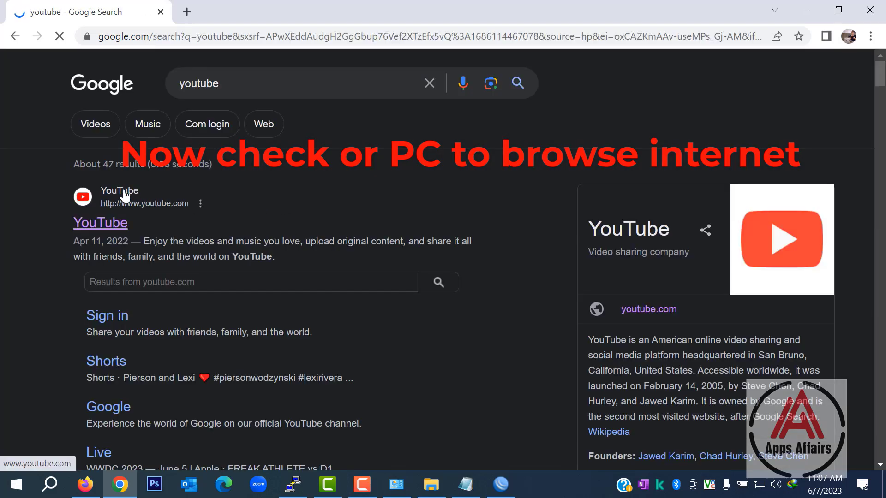
pyautogui.click(124, 192)
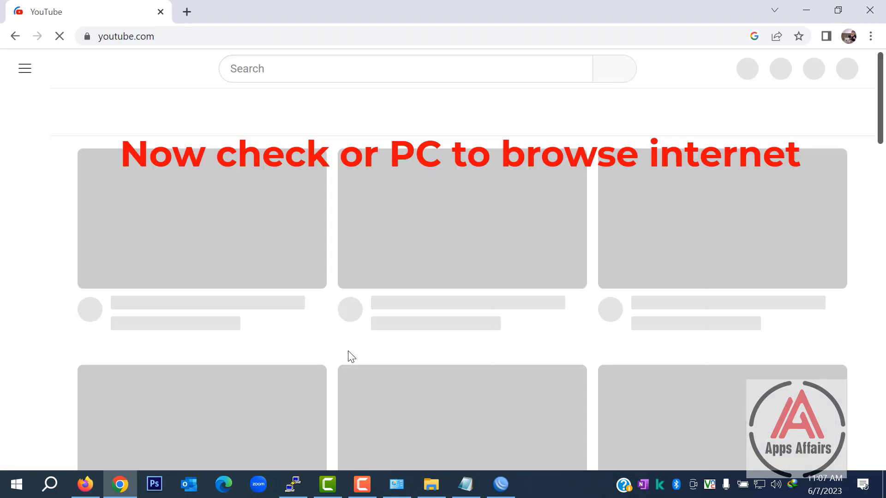